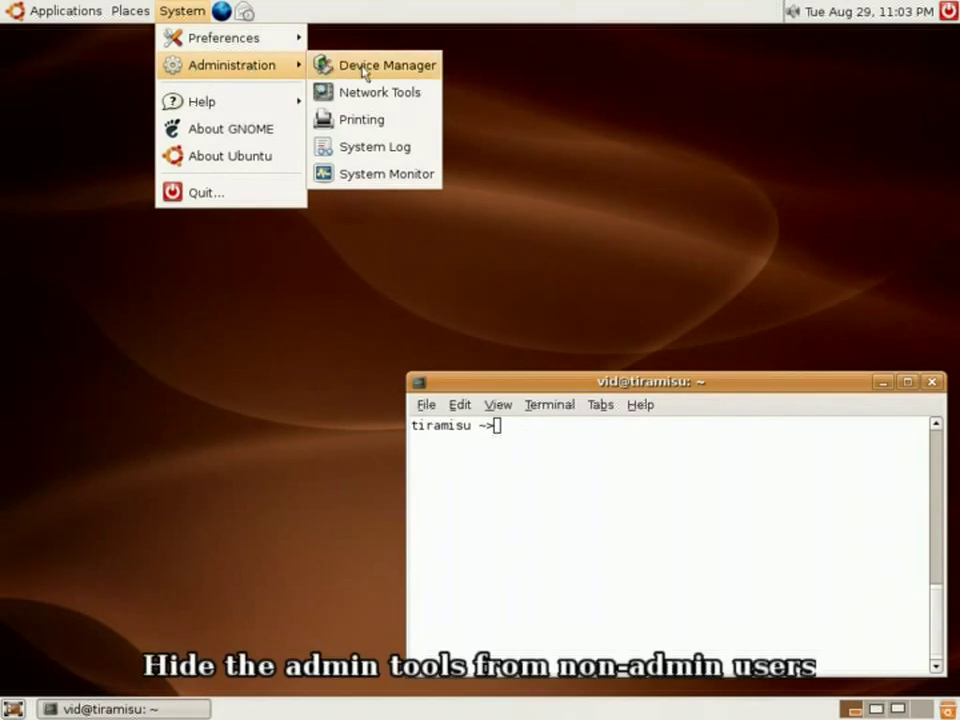
Step: Add the current user to the admin group with sudo adduser, authenticating with the account password
{"action": "left_click", "coordinate": [495, 265]}
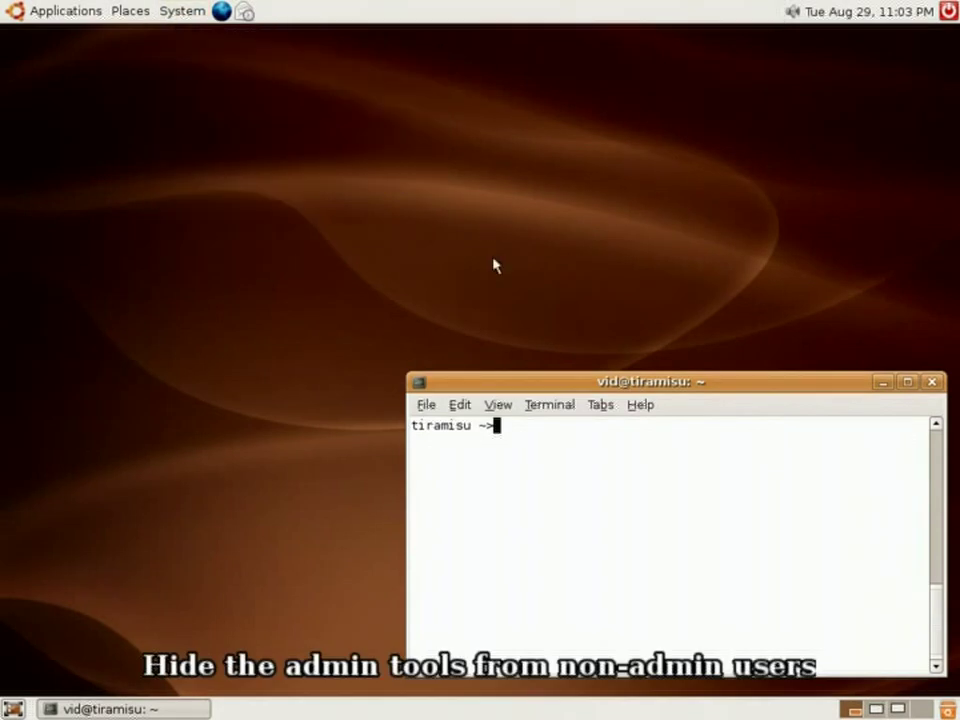
{"action": "type", "text": "sudo adduser vid admin"}
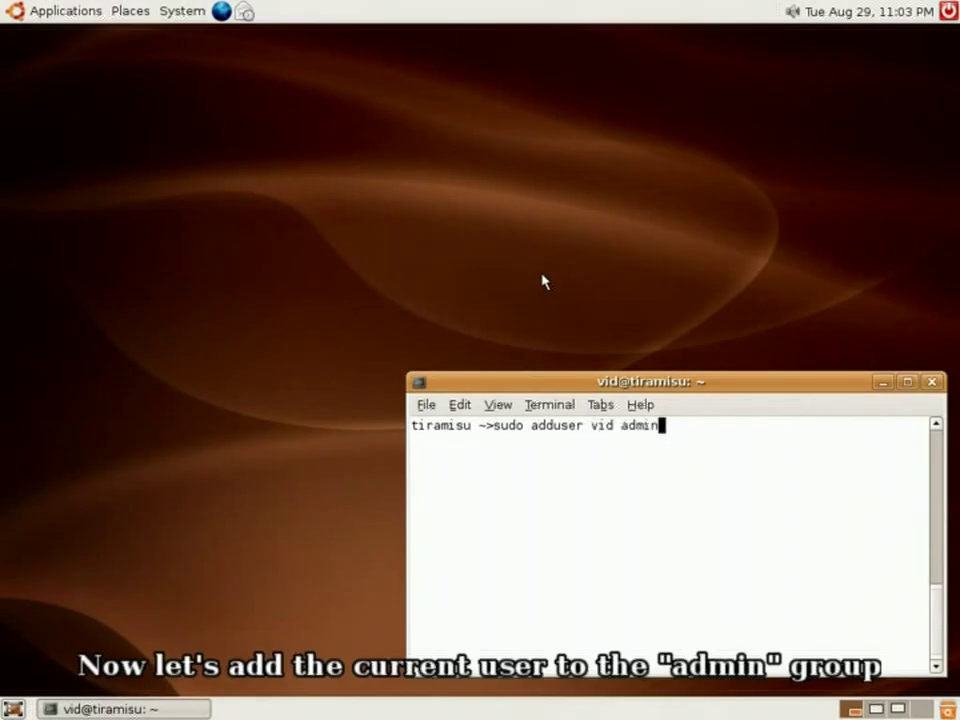
{"action": "key", "text": "Return"}
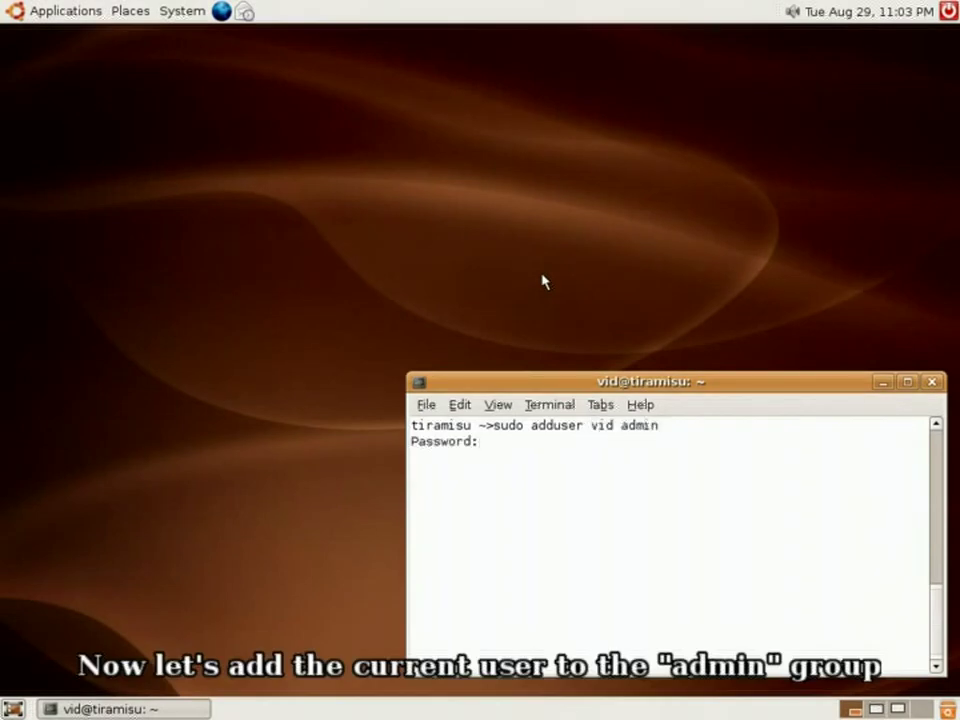
{"action": "key", "text": "Return"}
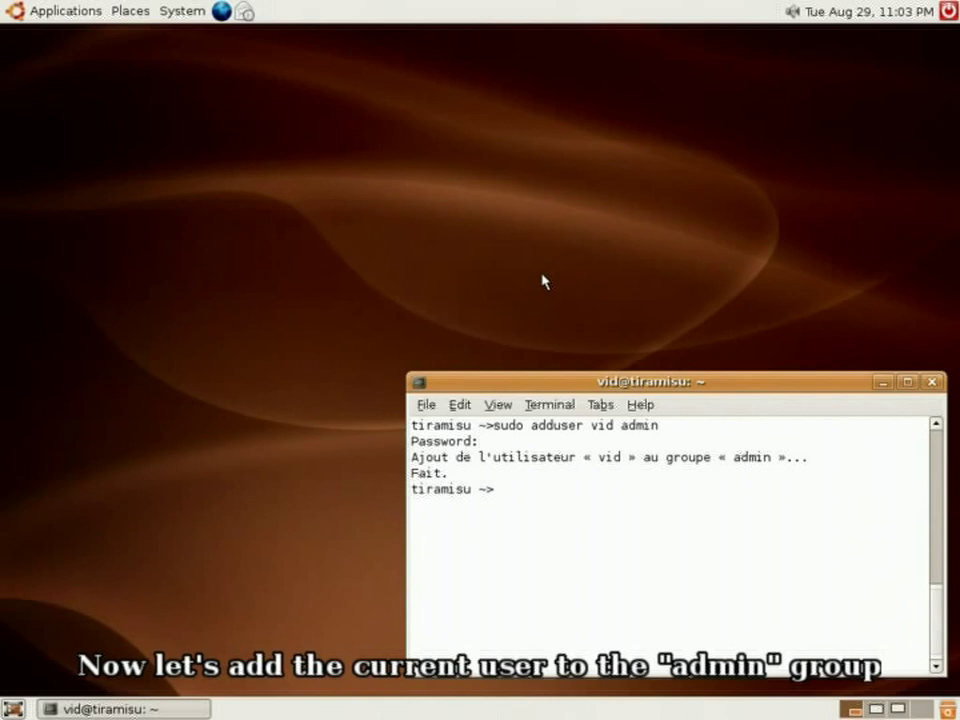
Step: Leave the current shell session and restart the desktop panel with killall gnome-panel
{"action": "key", "text": "ctrl+d"}
{"action": "type", "text": "kill"}
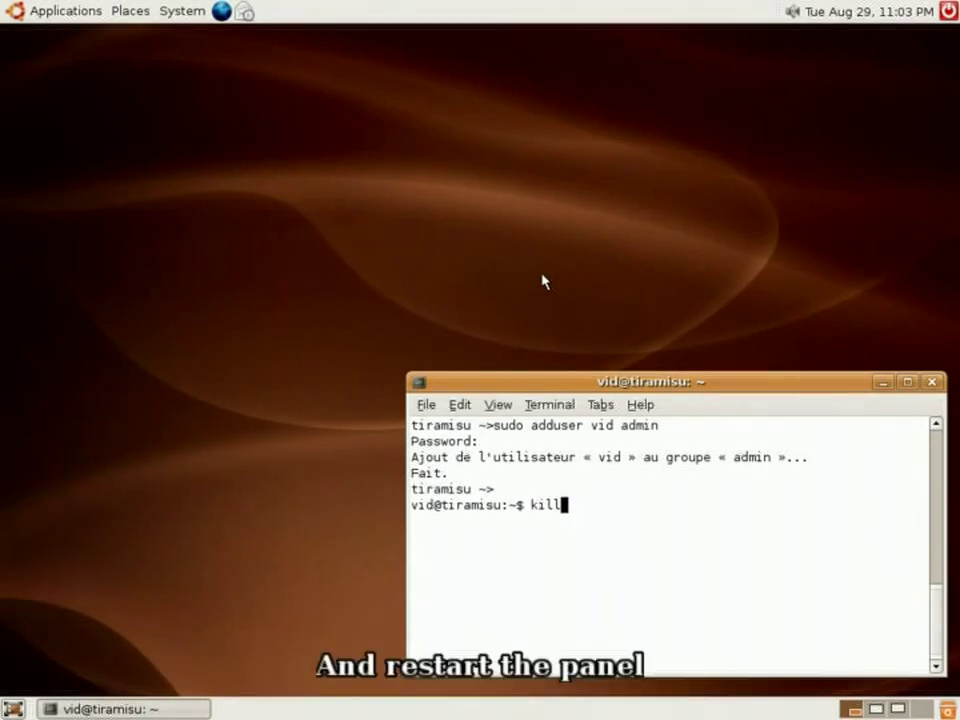
{"action": "type", "text": "all gnome-panel"}
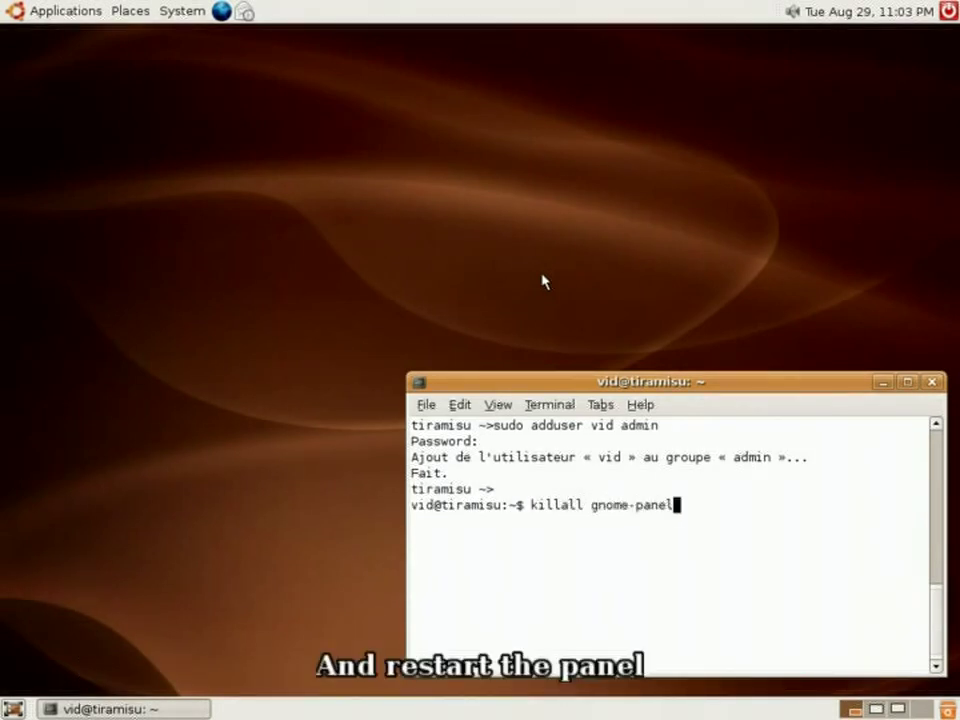
{"action": "key", "text": "Return"}
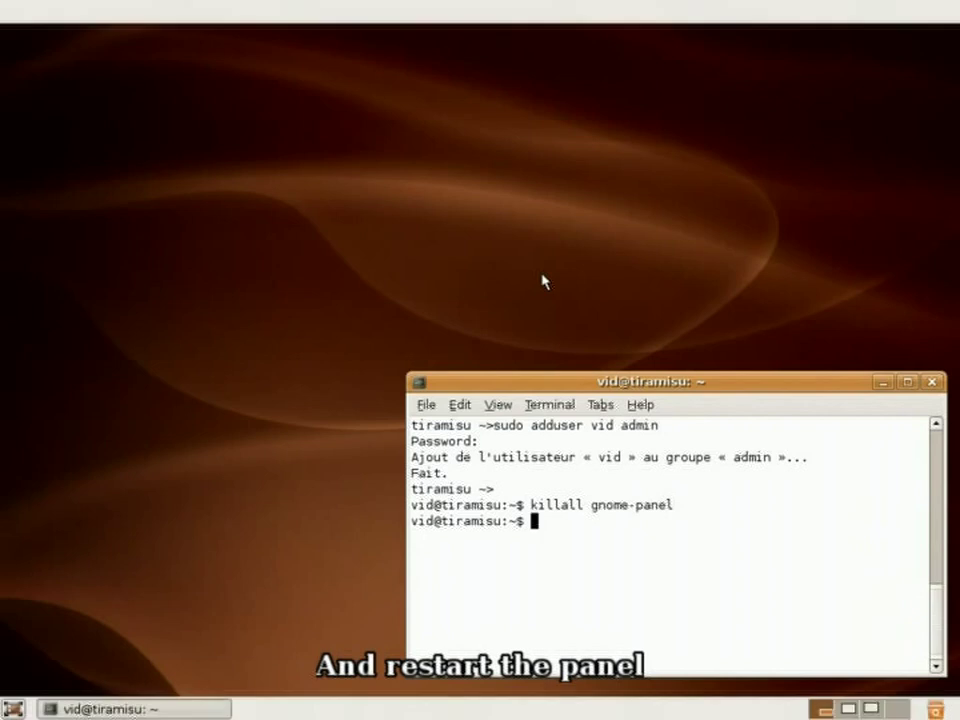
Step: Check which system administration tools are offered to the current user
{"action": "left_click", "coordinate": [182, 11]}
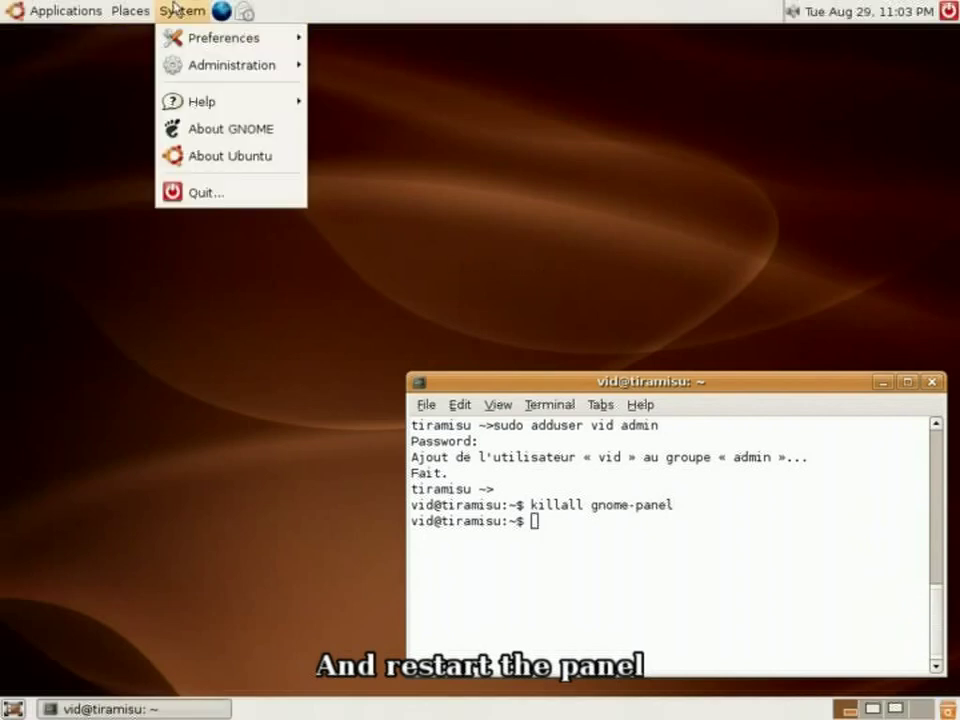
{"action": "mouse_move", "coordinate": [176, 66]}
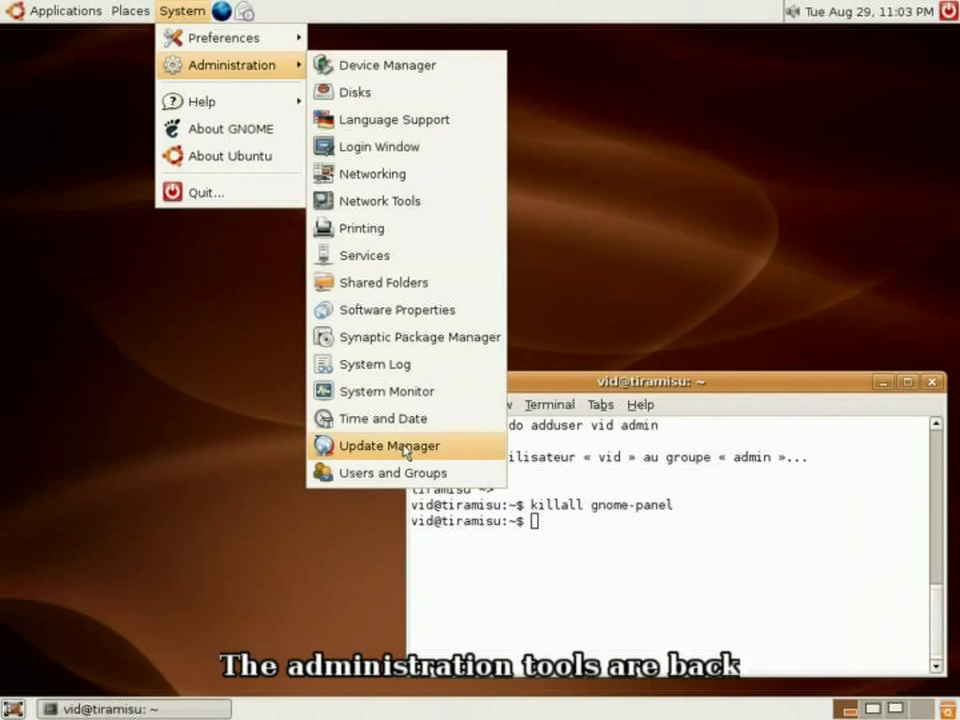
{"action": "left_click", "coordinate": [567, 177]}
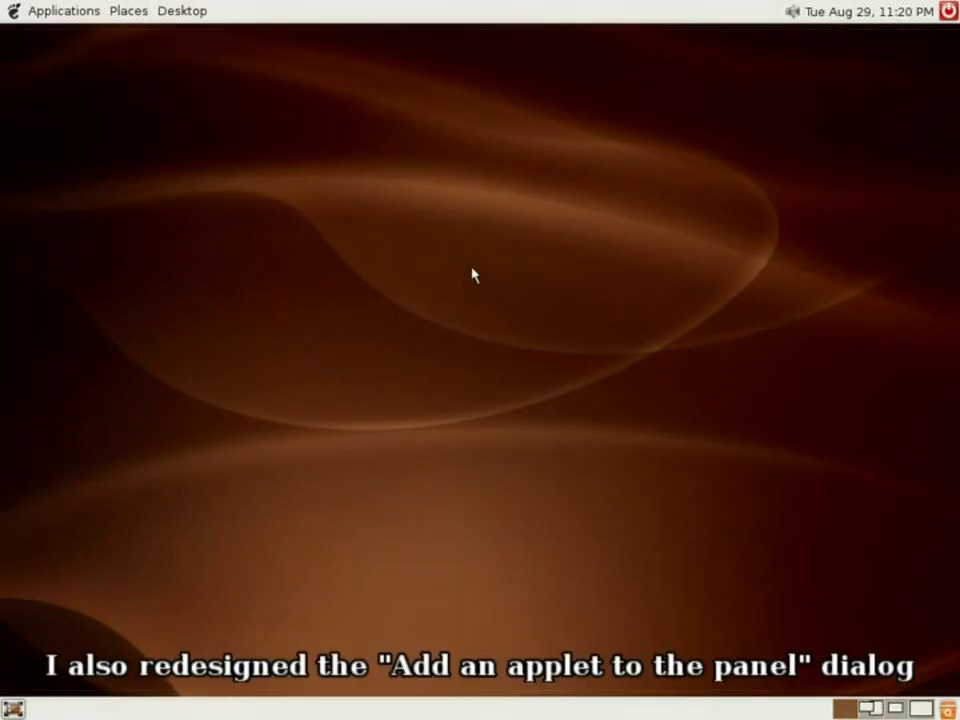
Step: Open the Add to Panel dialog and place the Battery Charge Monitor in the middle of the upper panel
{"action": "right_click", "coordinate": [476, 12]}
{"action": "left_click", "coordinate": [520, 18]}
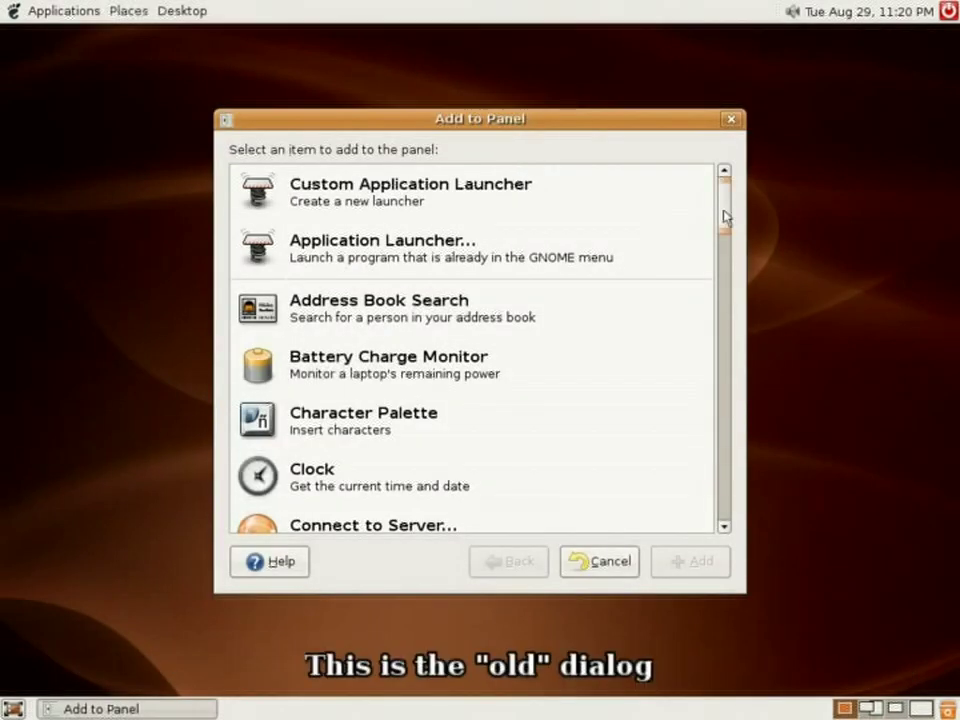
{"action": "mouse_move", "coordinate": [722, 214]}
{"action": "left_mouse_down"}
{"action": "mouse_move", "coordinate": [722, 515]}
{"action": "mouse_move", "coordinate": [724, 208]}
{"action": "left_mouse_up"}
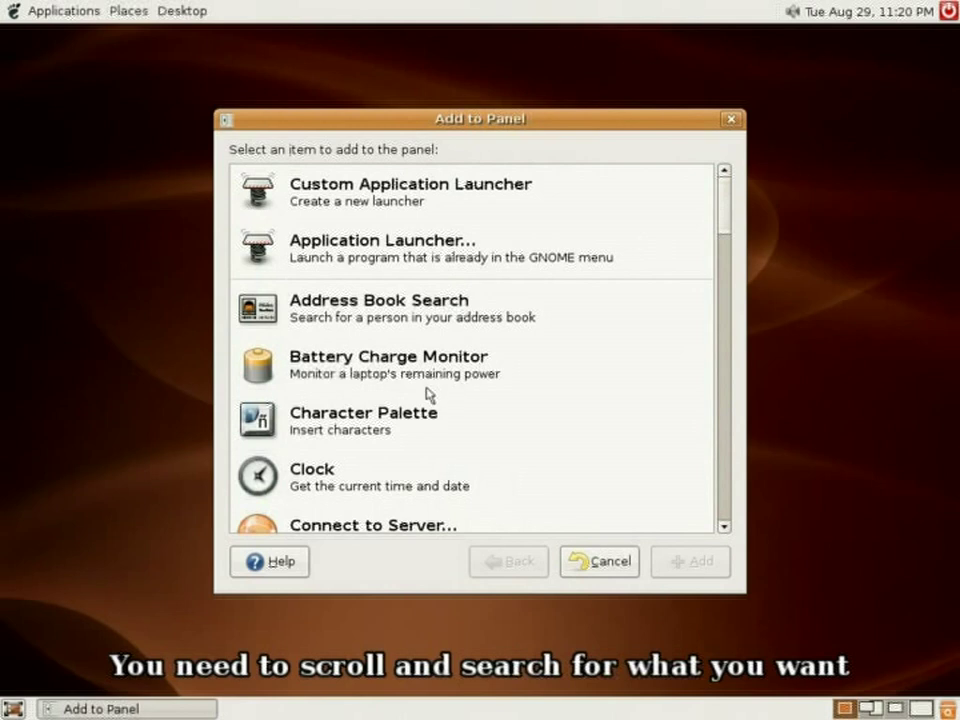
{"action": "left_click_drag", "start_coordinate": [425, 378], "coordinate": [540, 17]}
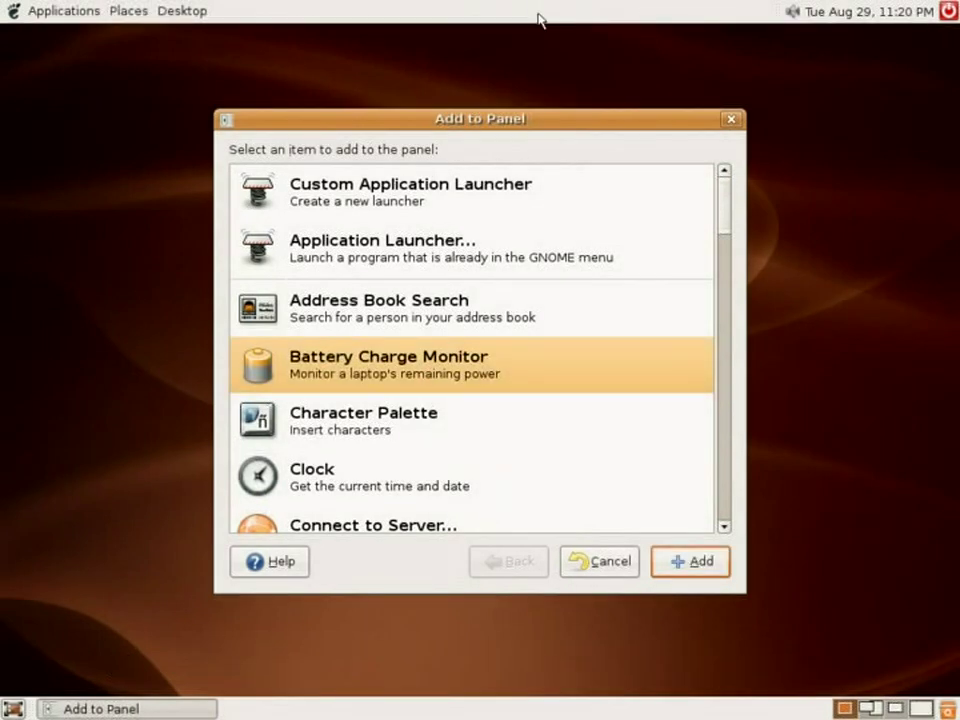
Step: Browse the Graphics and Internet categories of the Application Launcher list, and cancel without adding a launcher
{"action": "left_click", "coordinate": [435, 250]}
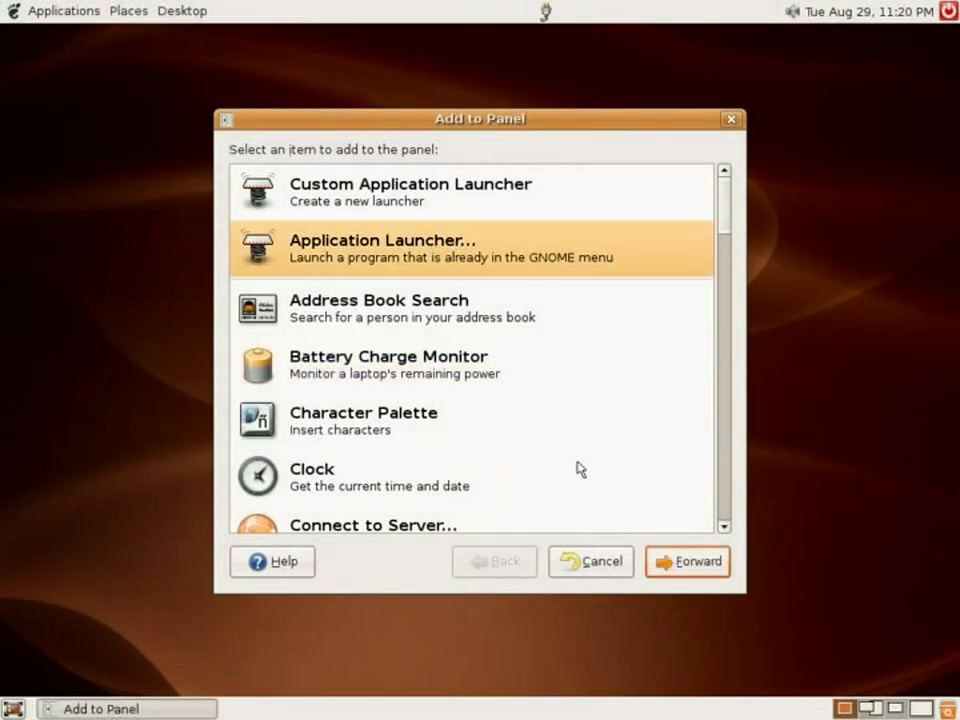
{"action": "left_click", "coordinate": [659, 565]}
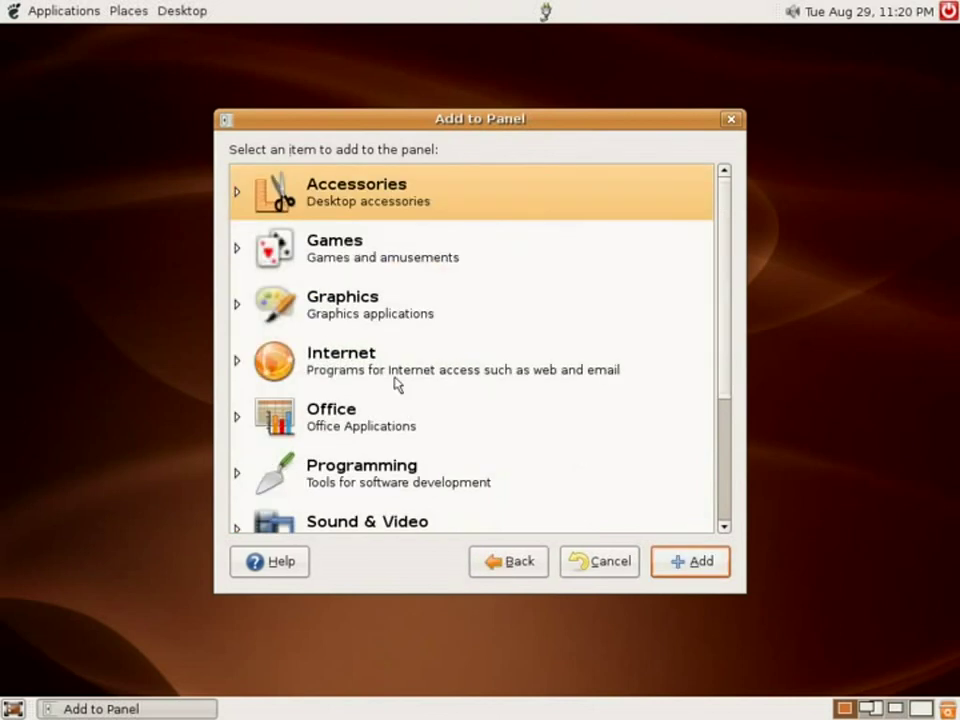
{"action": "left_click", "coordinate": [238, 304]}
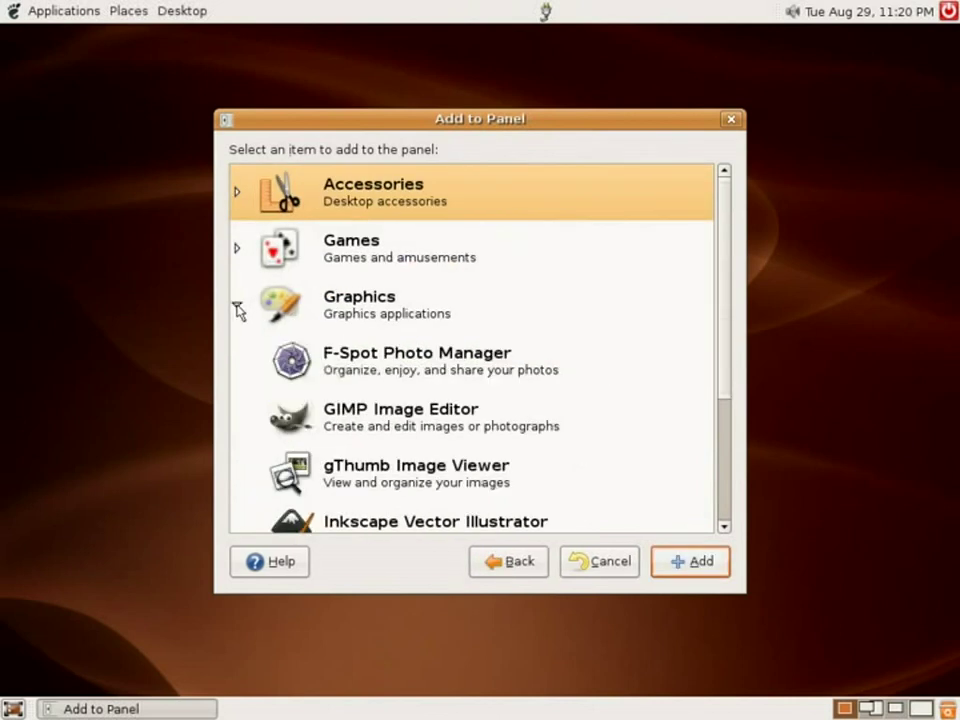
{"action": "left_click", "coordinate": [238, 304]}
{"action": "left_click", "coordinate": [237, 360]}
{"action": "scroll", "coordinate": [238, 364], "scroll_direction": "down", "scroll_amount": 2}
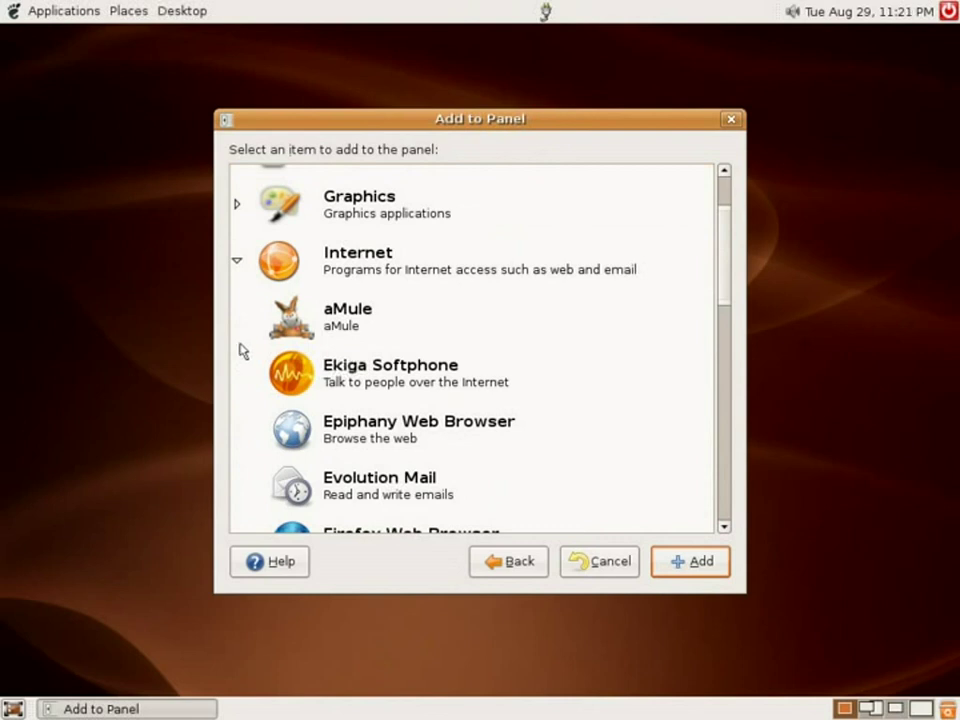
{"action": "left_click", "coordinate": [237, 264]}
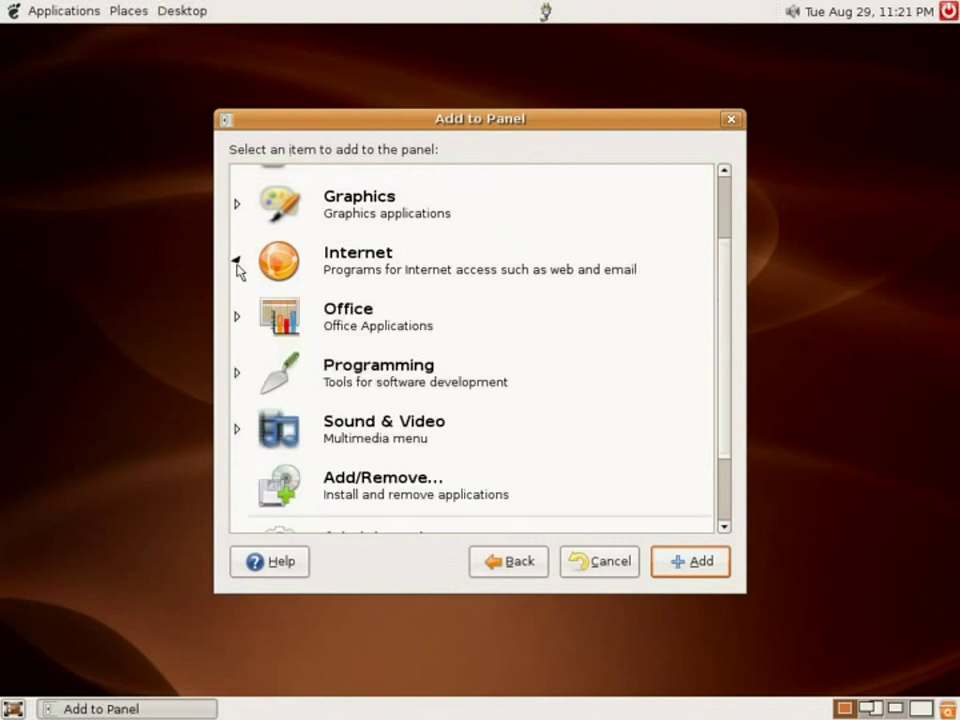
{"action": "left_click", "coordinate": [586, 561]}
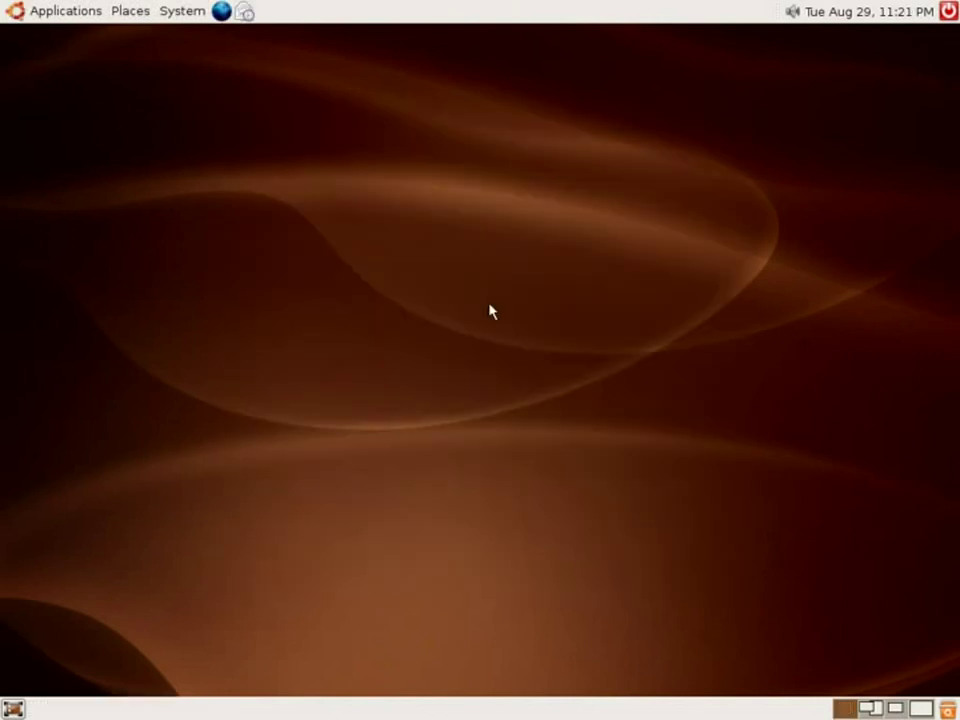
Step: Open the redesigned Add to Panel dialog and examine its applets, including Modem Monitor, Disk Mounter and Window Selector
{"action": "right_click", "coordinate": [506, 8]}
{"action": "left_click", "coordinate": [522, 14]}
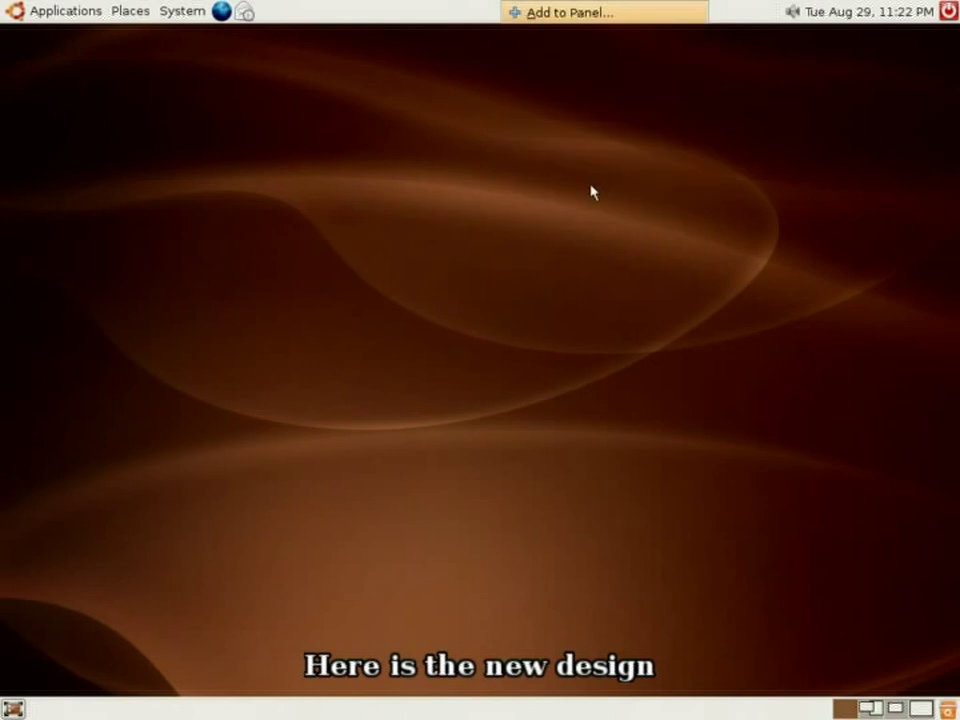
{"action": "scroll", "coordinate": [761, 294], "scroll_direction": "down", "scroll_amount": 4}
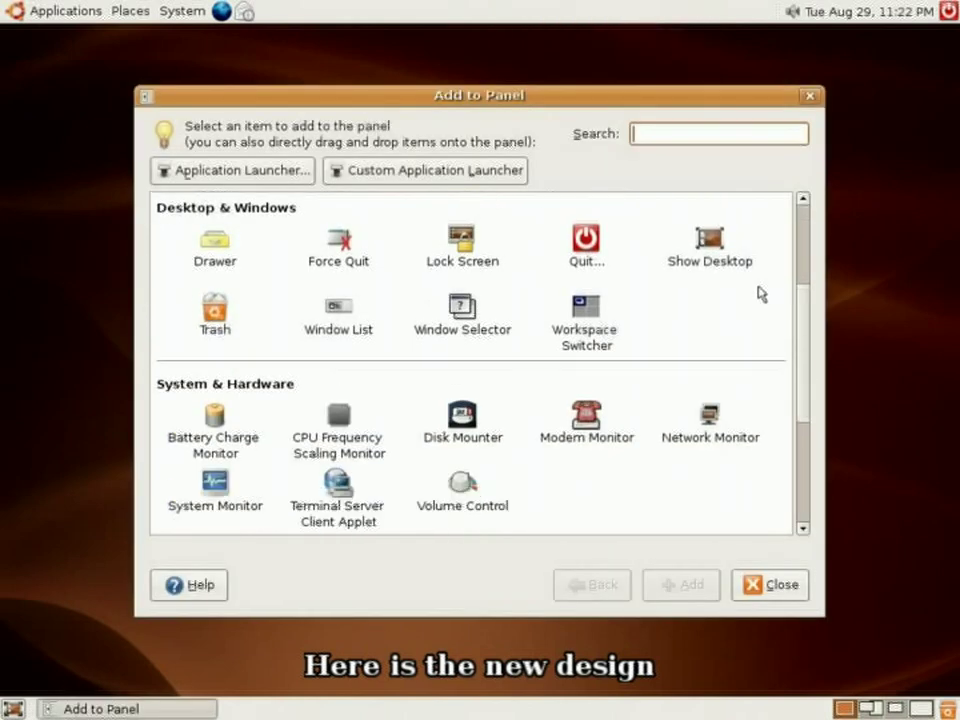
{"action": "scroll", "coordinate": [760, 294], "scroll_direction": "down", "scroll_amount": 1}
{"action": "left_click", "coordinate": [605, 375]}
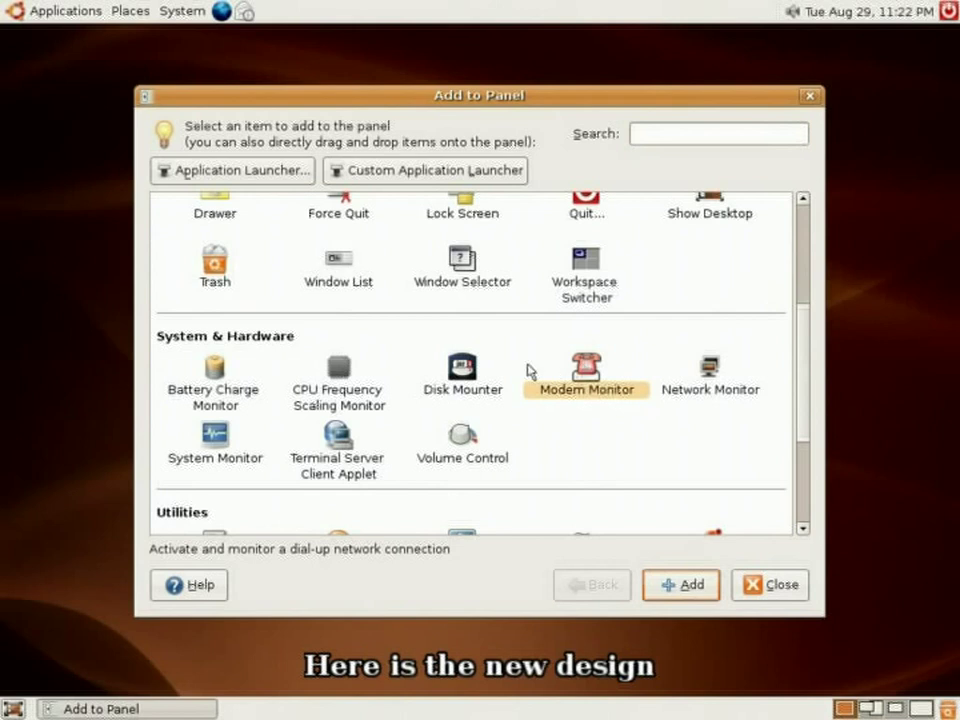
{"action": "left_click", "coordinate": [462, 378]}
{"action": "left_click", "coordinate": [454, 279]}
{"action": "scroll", "coordinate": [455, 282], "scroll_direction": "down", "scroll_amount": 1}
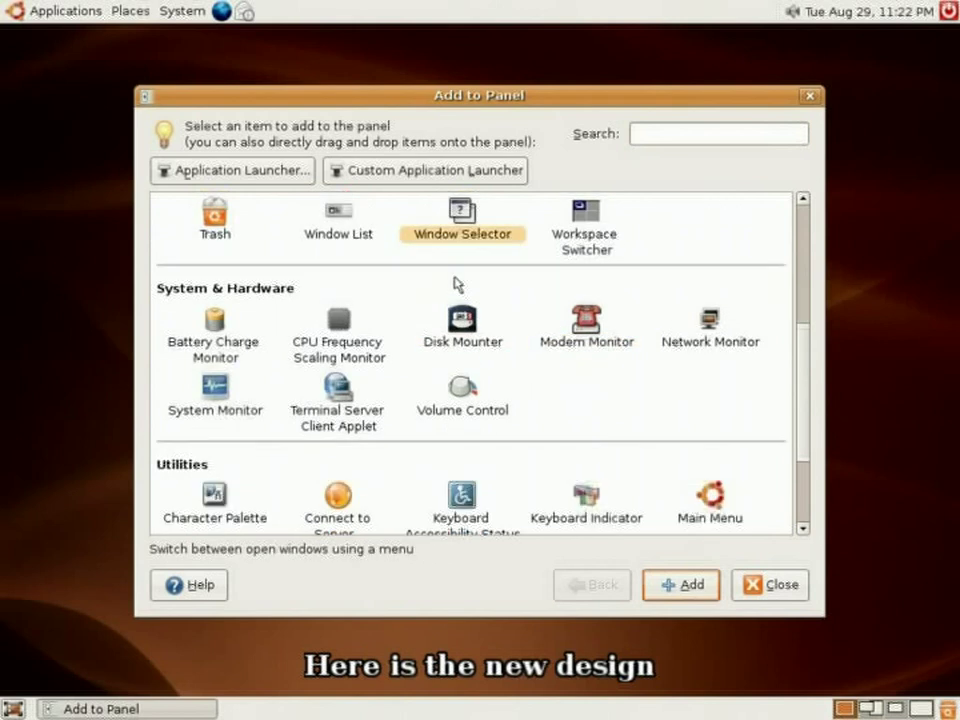
Step: Add the CPU Frequency Scaling Monitor to the middle of the upper panel
{"action": "scroll", "coordinate": [456, 284], "scroll_direction": "up", "scroll_amount": 3}
{"action": "left_click", "coordinate": [337, 464]}
{"action": "left_click_drag", "start_coordinate": [339, 465], "coordinate": [463, 10]}
Step: Look through the Internet and Games categories of the redesigned application launcher list, and close the dialog
{"action": "scroll", "coordinate": [396, 383], "scroll_direction": "up", "scroll_amount": 3}
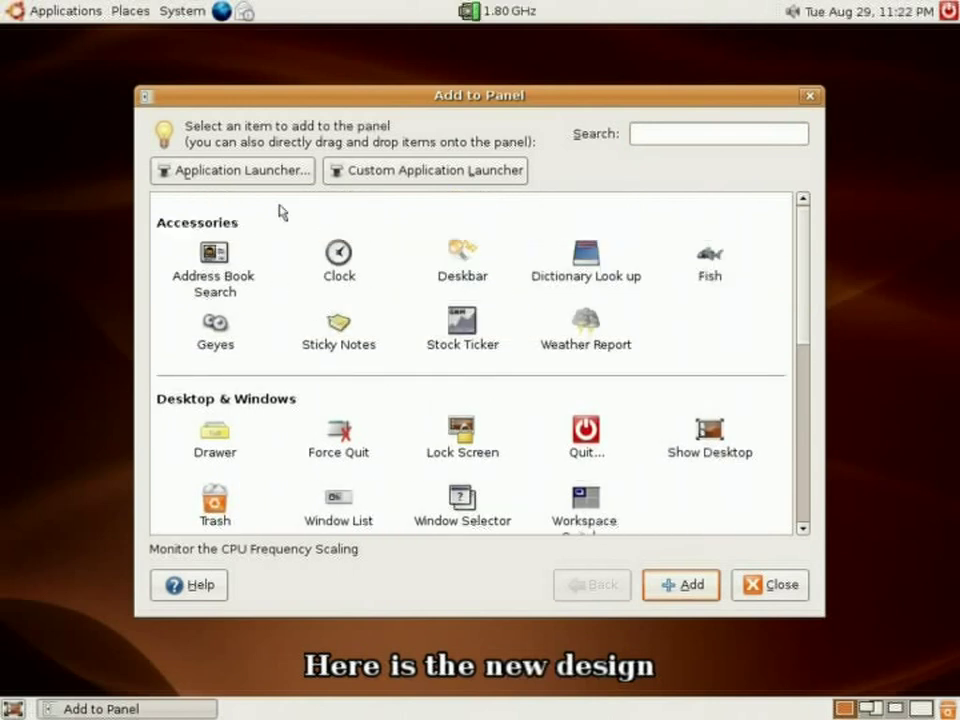
{"action": "left_click", "coordinate": [272, 186]}
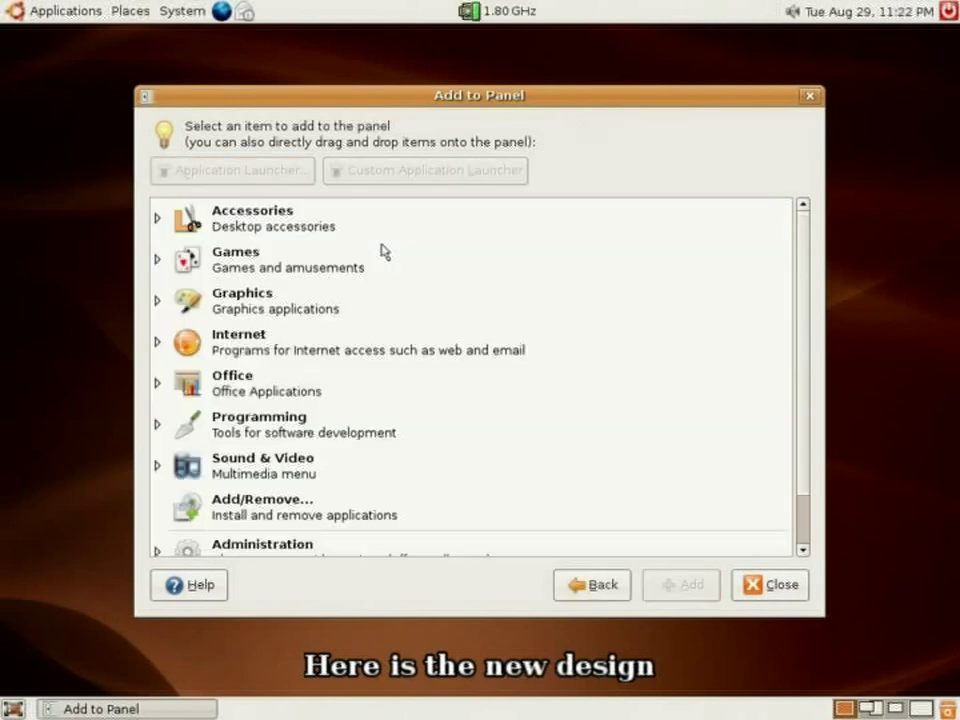
{"action": "left_click", "coordinate": [158, 342]}
{"action": "scroll", "coordinate": [189, 343], "scroll_direction": "down", "scroll_amount": 3}
{"action": "scroll", "coordinate": [189, 345], "scroll_direction": "up", "scroll_amount": 3}
{"action": "left_click", "coordinate": [160, 342]}
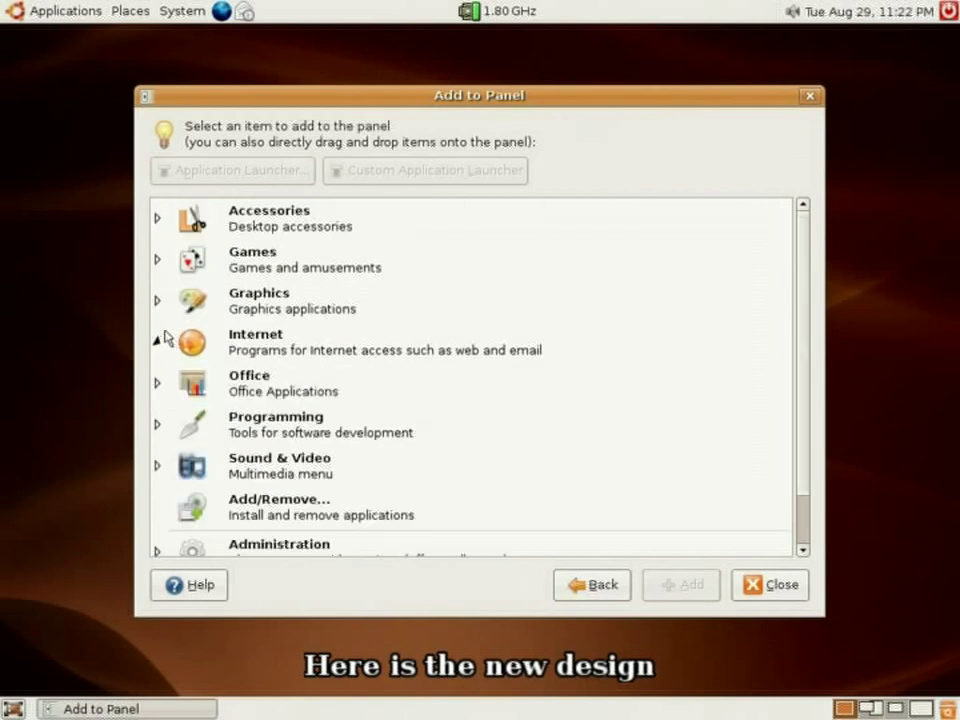
{"action": "left_click", "coordinate": [160, 261]}
{"action": "left_click", "coordinate": [160, 261]}
{"action": "left_click", "coordinate": [771, 586]}
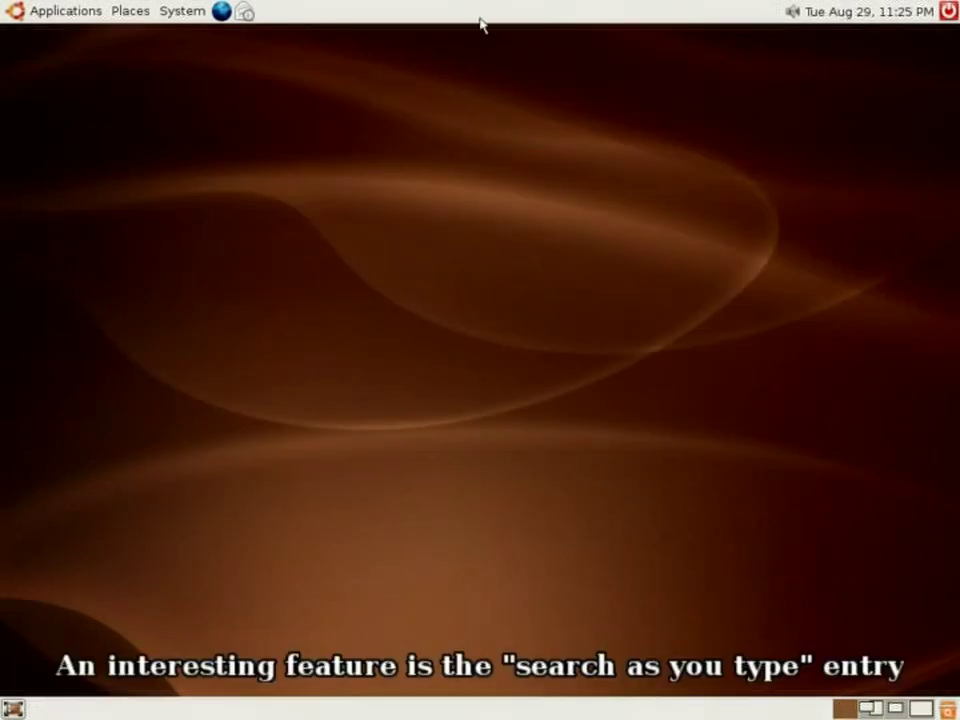
Step: Reopen the Add to Panel dialog and search the applets for "force"
{"action": "right_click", "coordinate": [482, 12]}
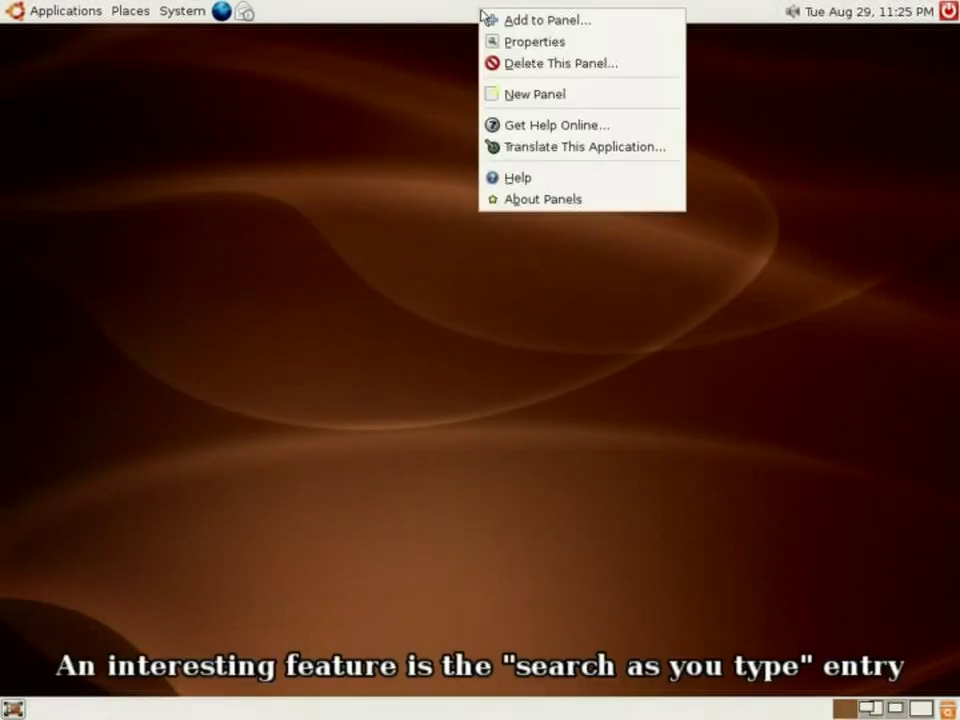
{"action": "left_click", "coordinate": [491, 22]}
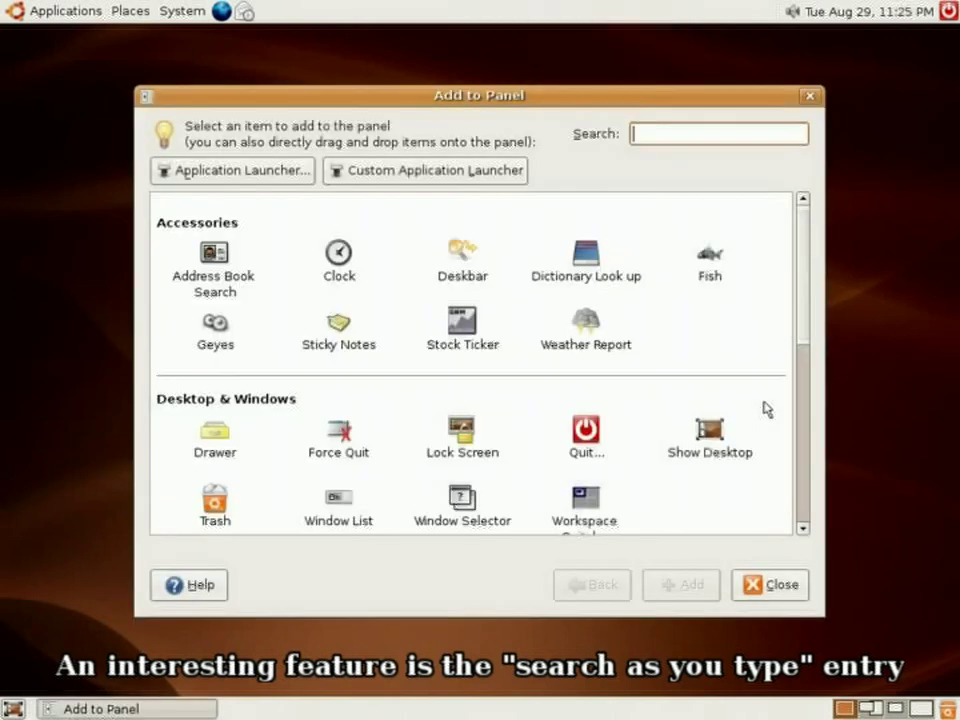
{"action": "type", "text": "force"}
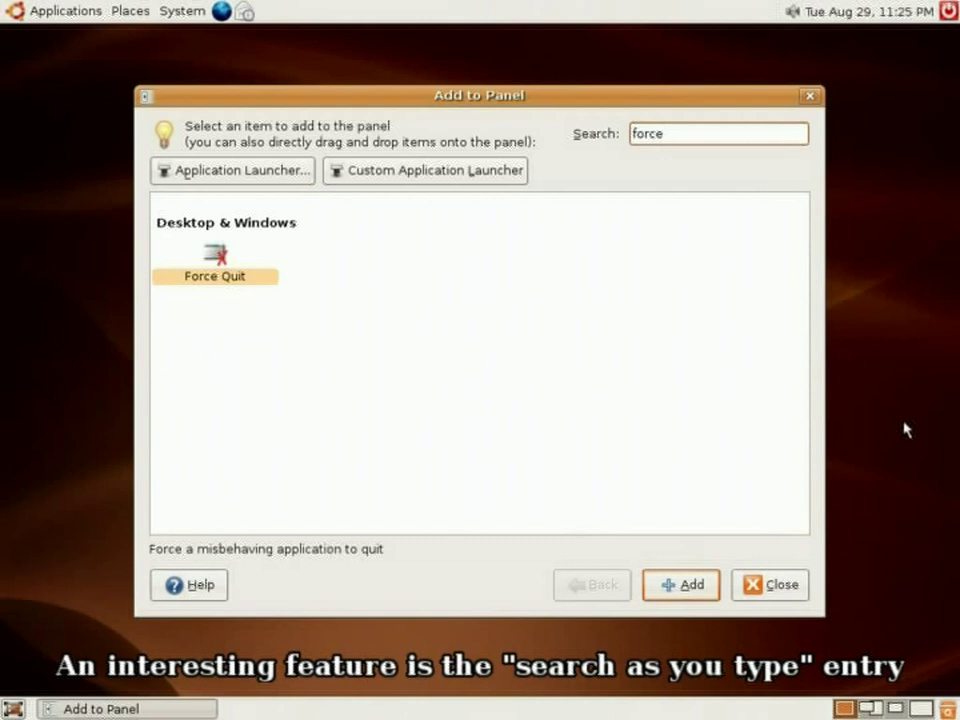
Step: Replace the applet search with "authori" and add Lock Screen to the panel
{"action": "key", "text": "BackSpace"}
{"action": "key", "text": "BackSpace"}
{"action": "key", "text": "BackSpace"}
{"action": "key", "text": "BackSpace"}
{"action": "type", "text": "author"}
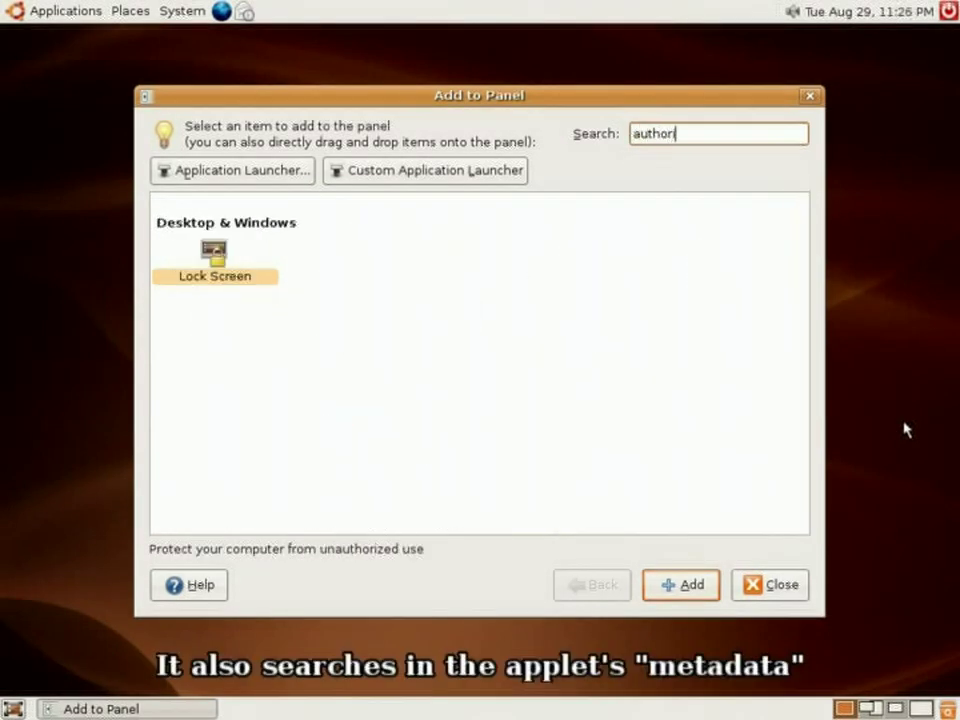
{"action": "double_click", "coordinate": [214, 252]}
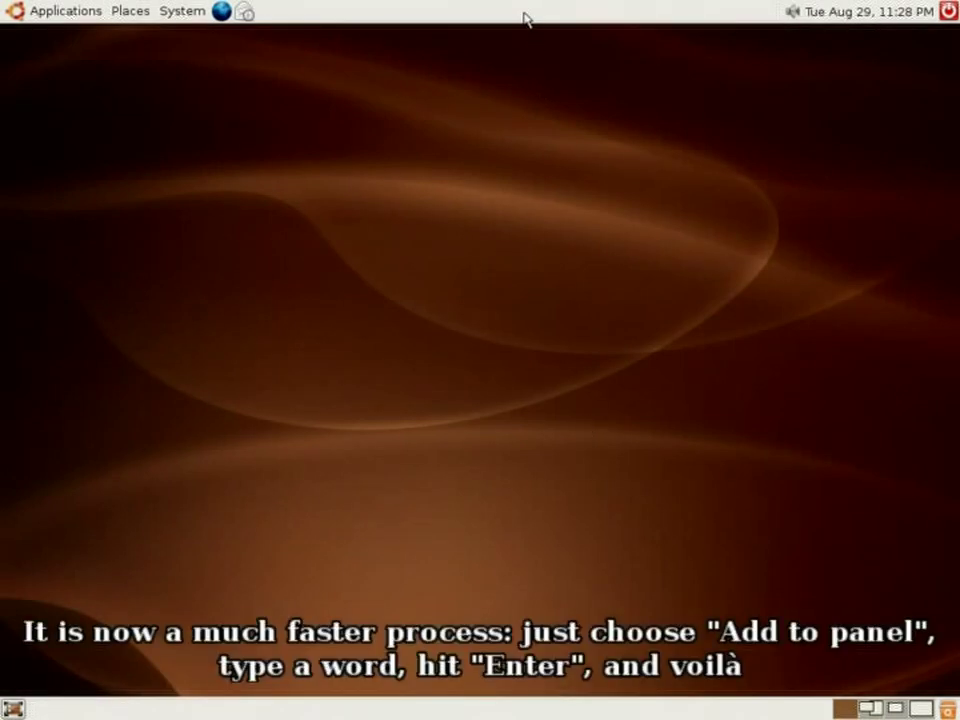
Step: Open the Add to Panel dialog, search for "stock" and add the Stock Ticker applet
{"action": "right_click", "coordinate": [525, 18]}
{"action": "left_click", "coordinate": [545, 24]}
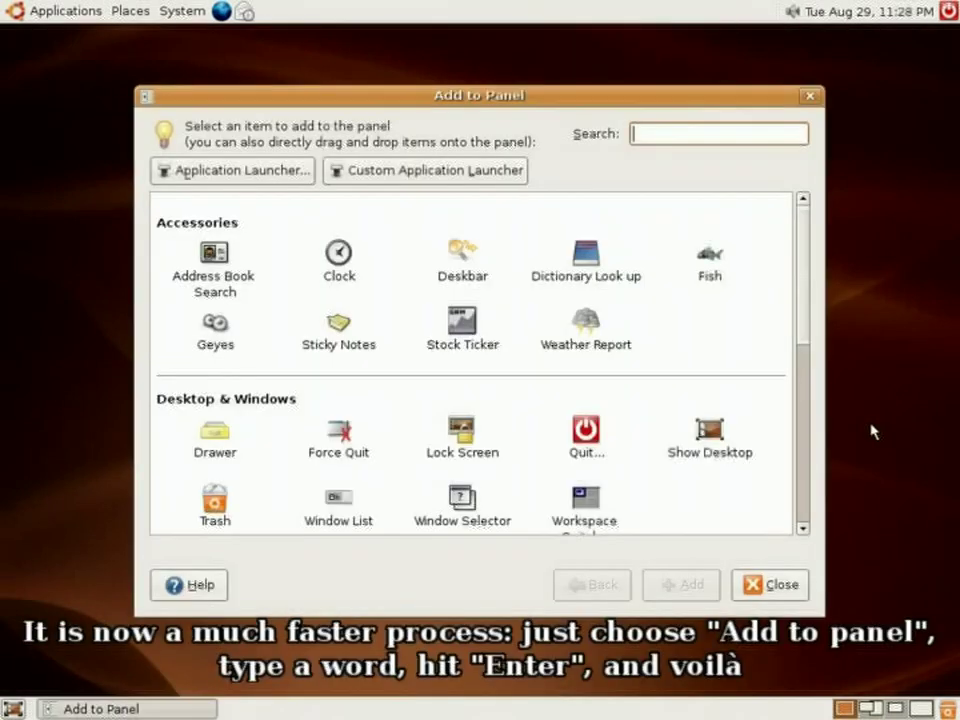
{"action": "type", "text": "stock"}
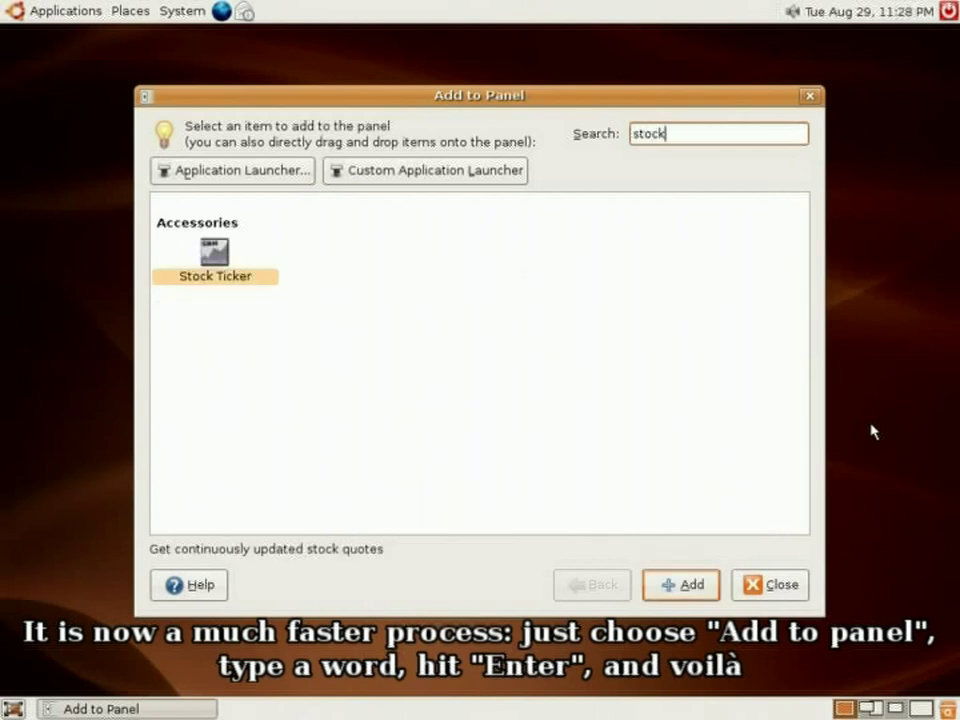
{"action": "key", "text": "Return"}
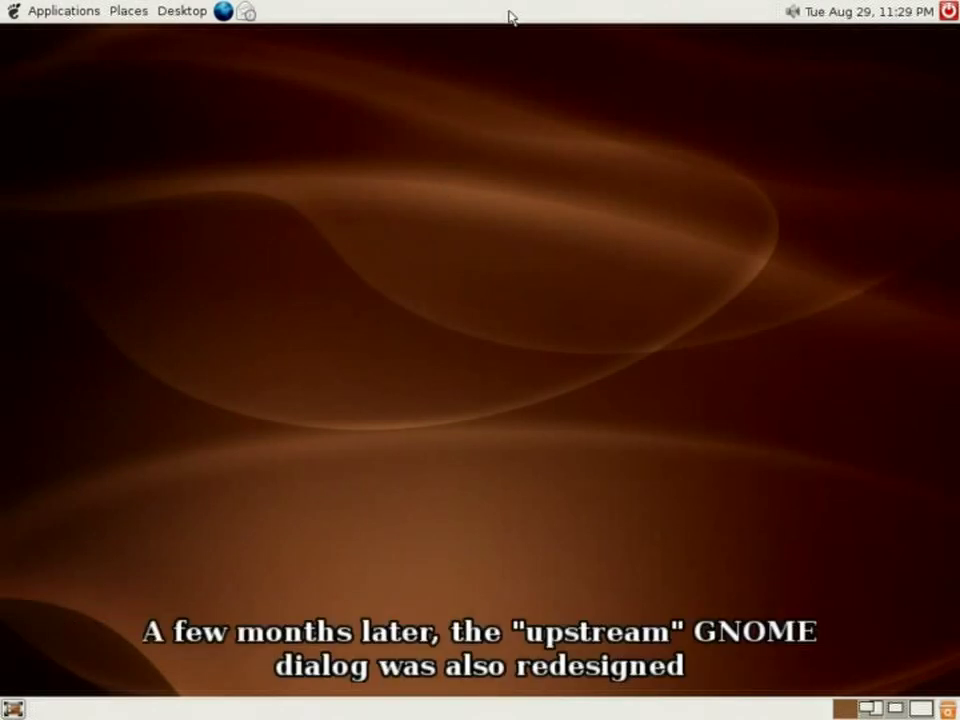
Step: Open the Add to Panel dialog, browse its item list, search for "window", select Window Selector, and close the dialog without adding it
{"action": "right_click", "coordinate": [509, 17]}
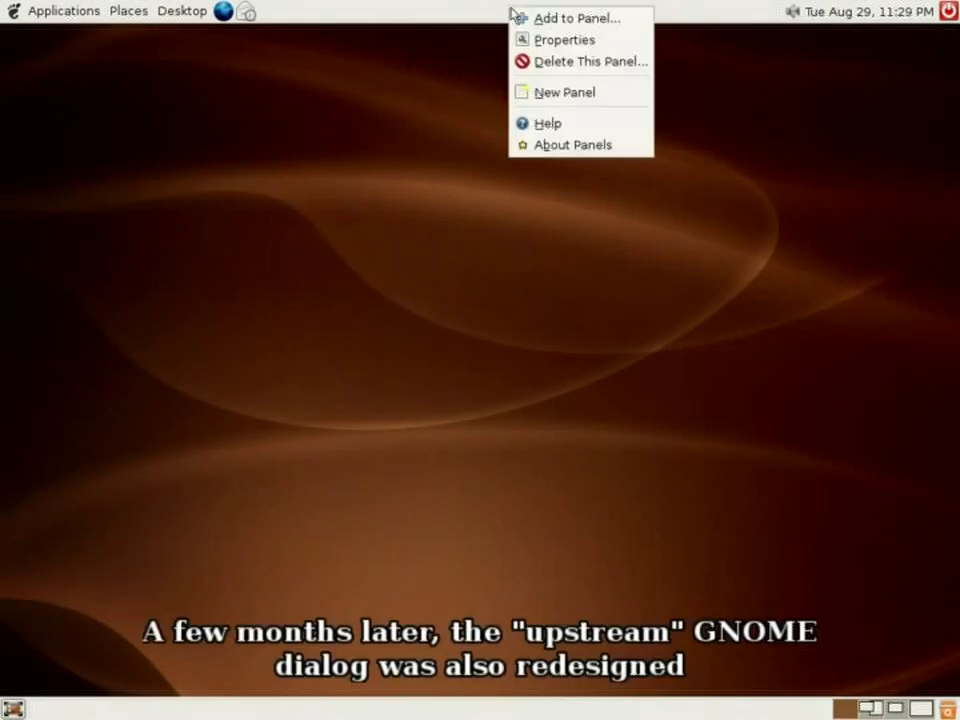
{"action": "left_click", "coordinate": [516, 18]}
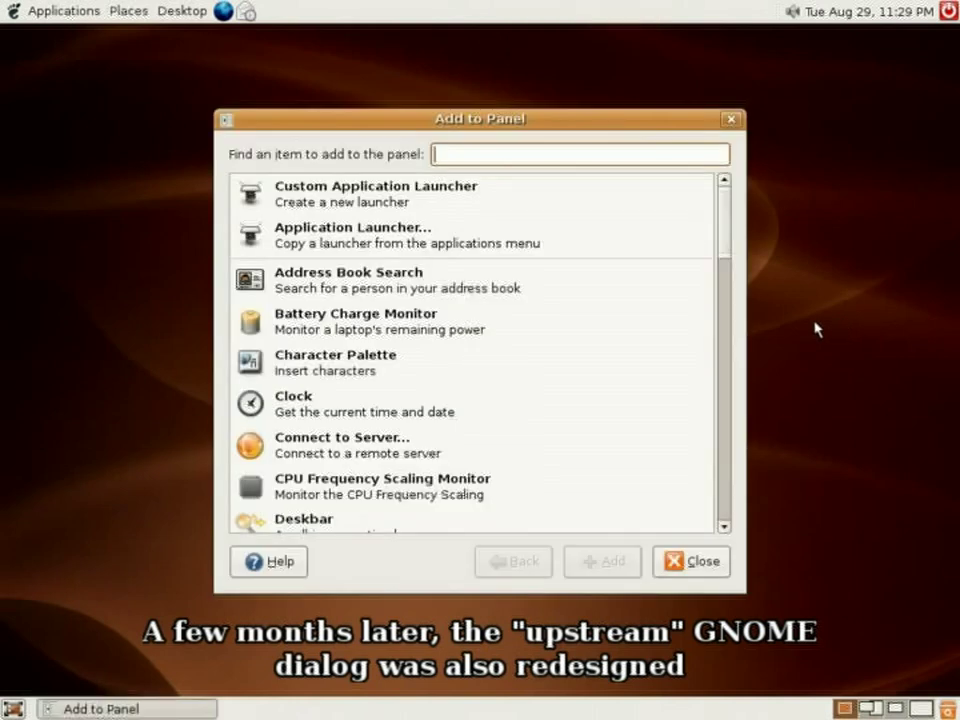
{"action": "scroll", "coordinate": [656, 341], "scroll_direction": "down", "scroll_amount": 6}
{"action": "left_click_drag", "start_coordinate": [731, 303], "coordinate": [722, 227]}
{"action": "type", "text": "window"}
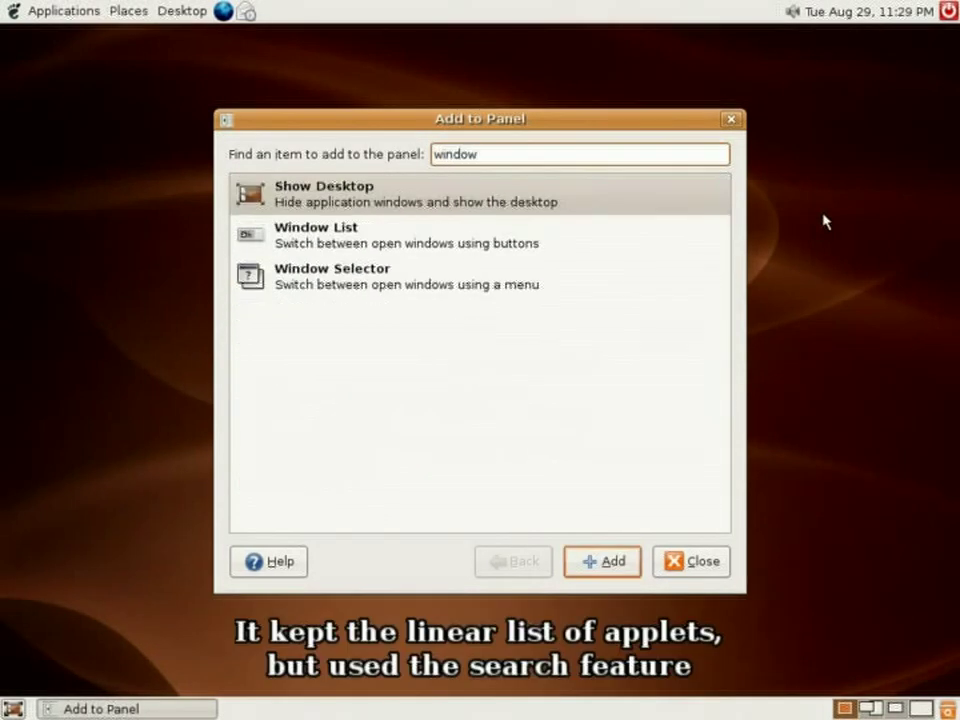
{"action": "left_click", "coordinate": [448, 290]}
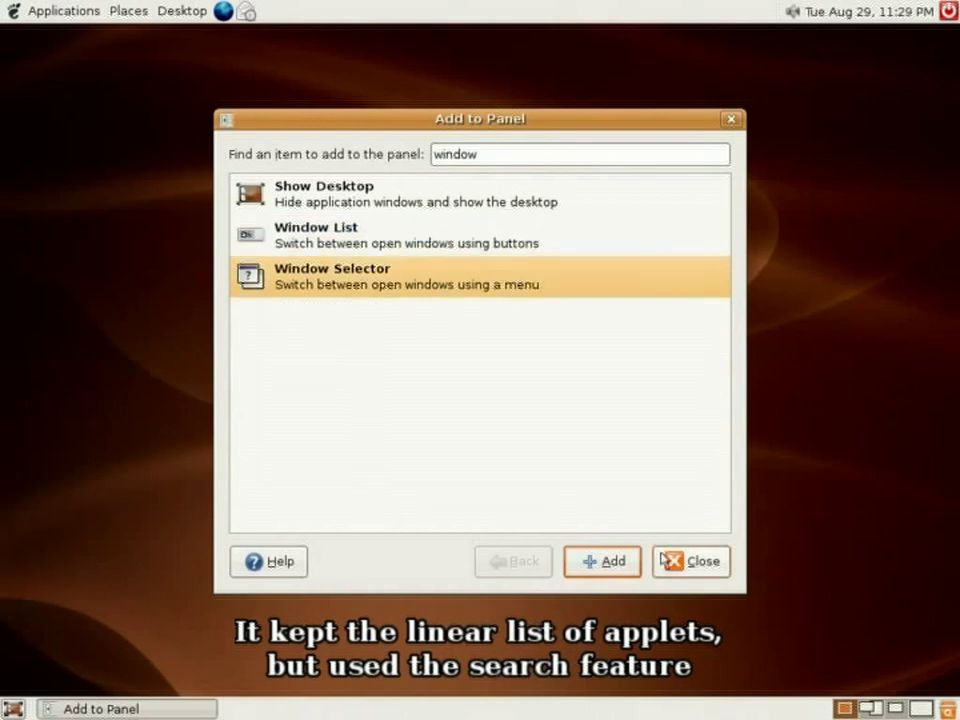
{"action": "left_click", "coordinate": [692, 563]}
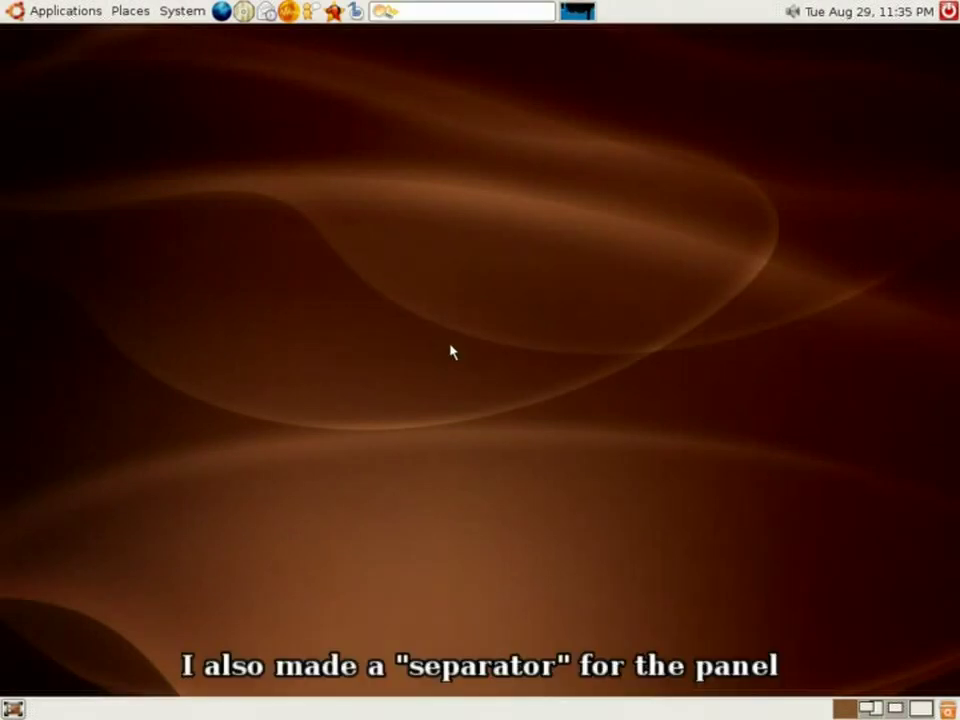
Step: Add a Separator from the Utilities applets to the top panel and move it between the System menu and the web browser launcher
{"action": "right_click", "coordinate": [664, 13]}
{"action": "left_click_drag", "start_coordinate": [664, 13], "coordinate": [669, 17]}
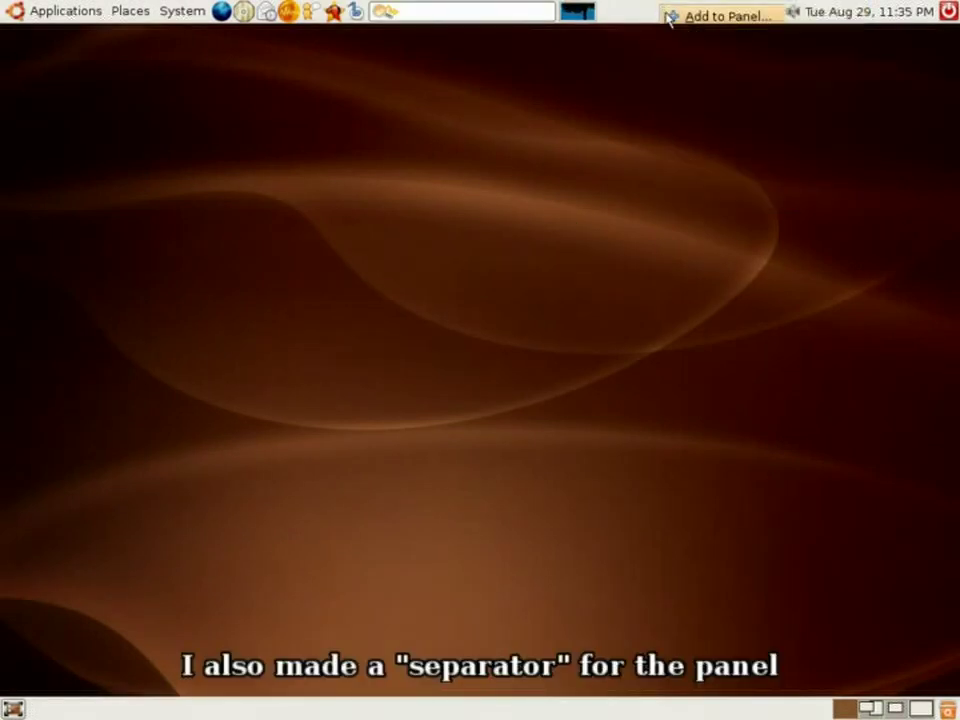
{"action": "scroll", "coordinate": [578, 326], "scroll_direction": "down", "scroll_amount": 6}
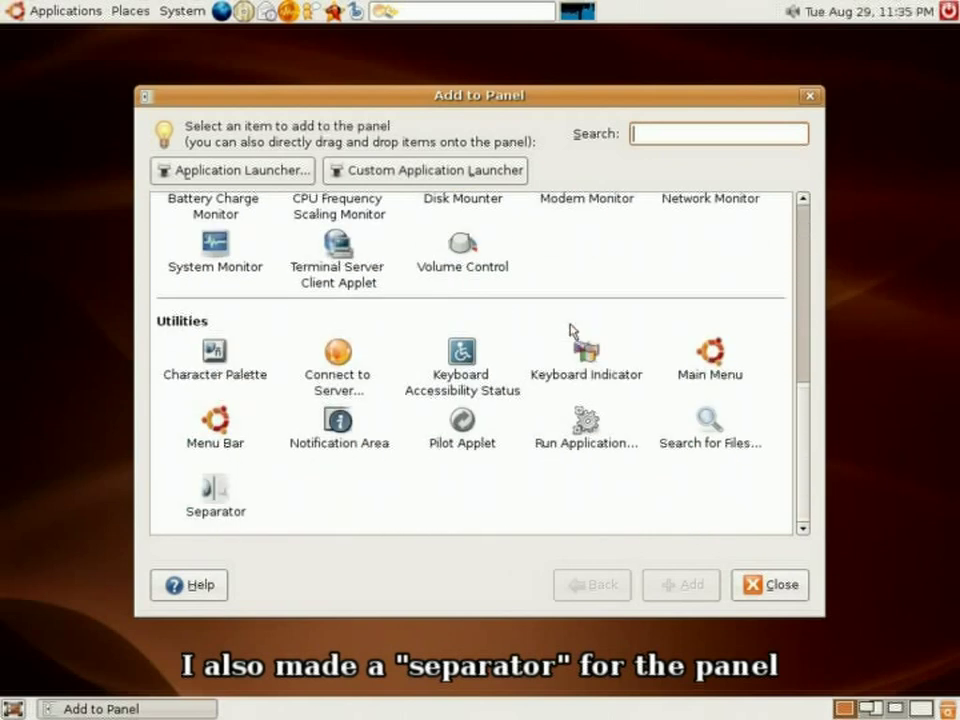
{"action": "double_click", "coordinate": [216, 494]}
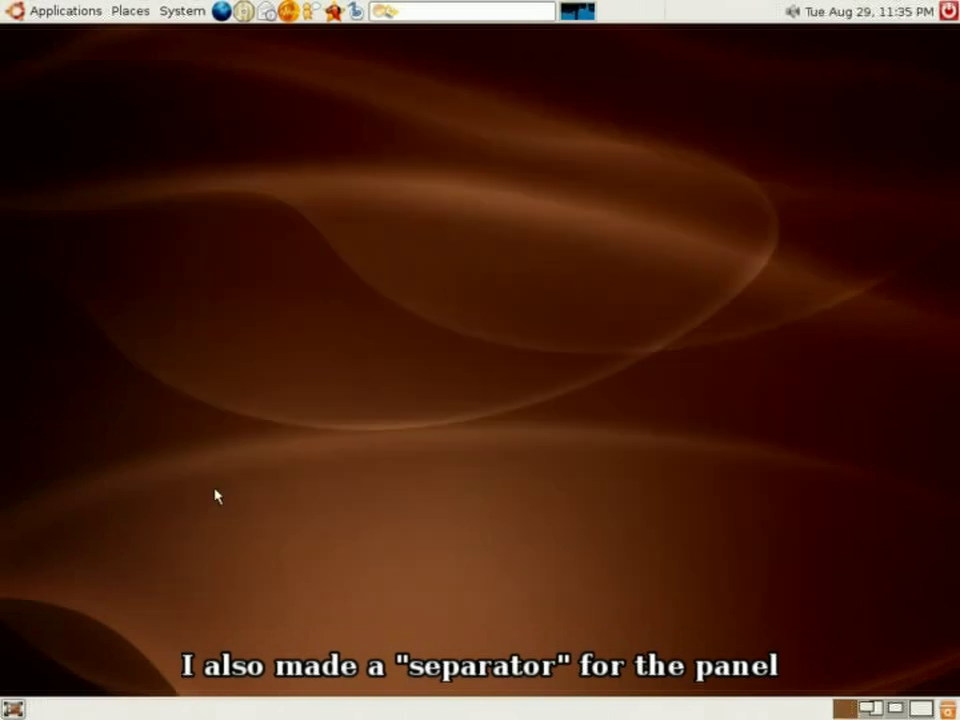
{"action": "right_click", "coordinate": [666, 22]}
{"action": "left_click", "coordinate": [671, 58]}
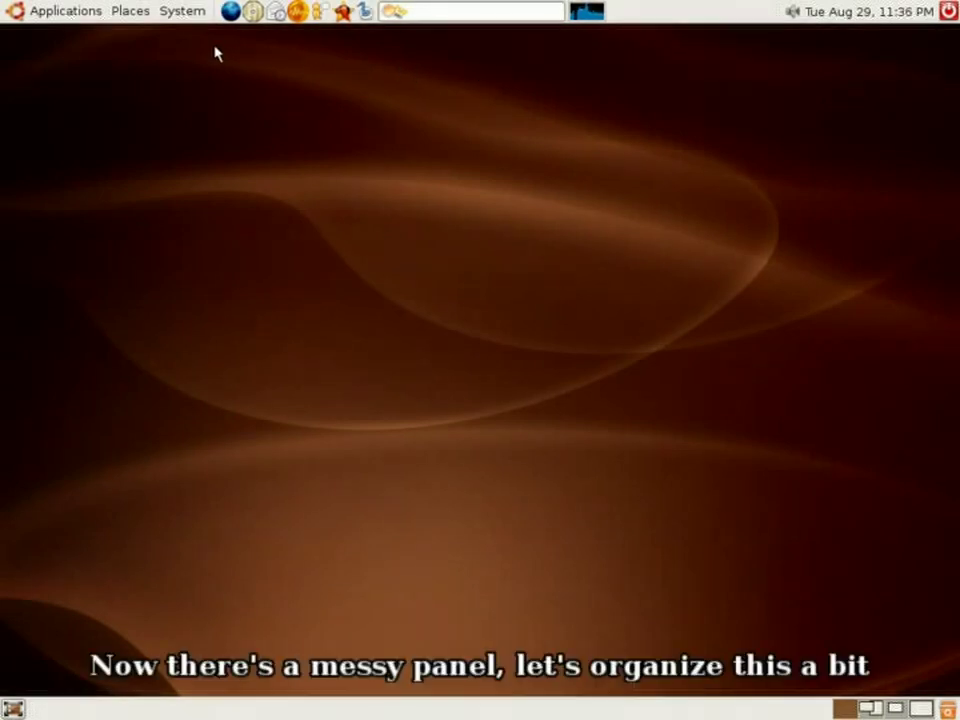
Step: Search the Add to Panel dialog for "separa", add another Separator to the top panel and start moving it
{"action": "right_click", "coordinate": [659, 18]}
{"action": "left_click", "coordinate": [666, 24]}
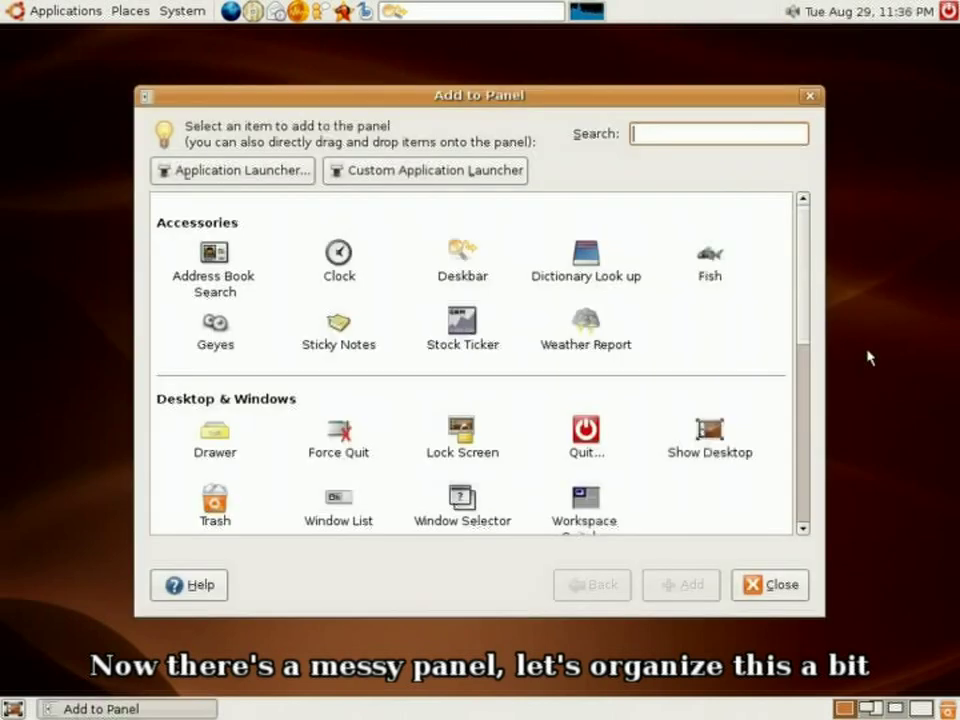
{"action": "type", "text": "separa"}
{"action": "key", "text": "Return"}
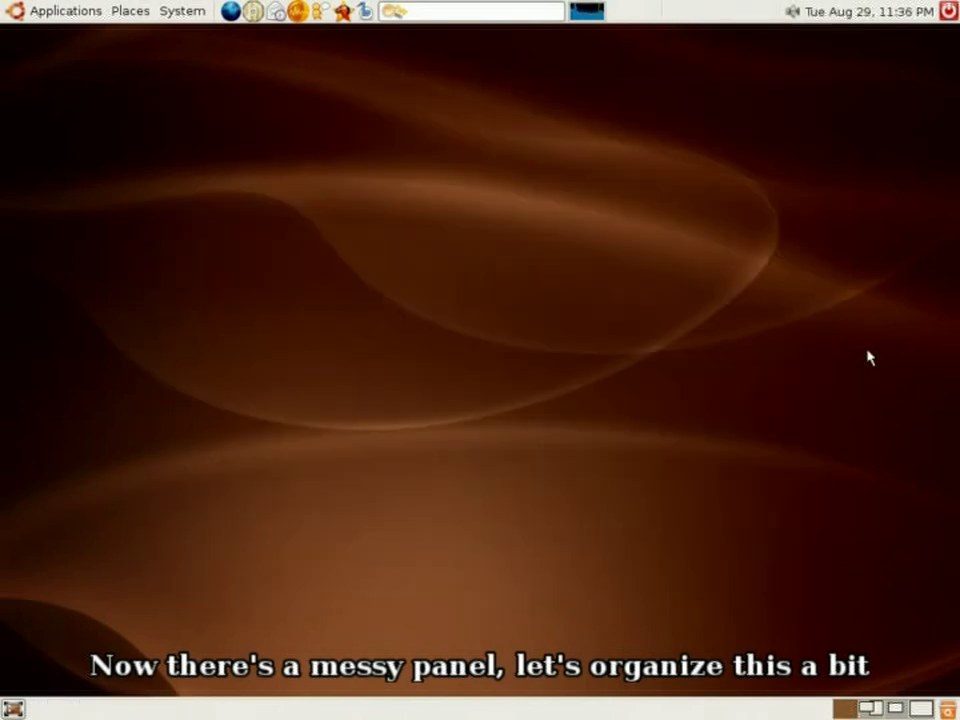
{"action": "right_click", "coordinate": [660, 16]}
{"action": "left_click", "coordinate": [684, 56]}
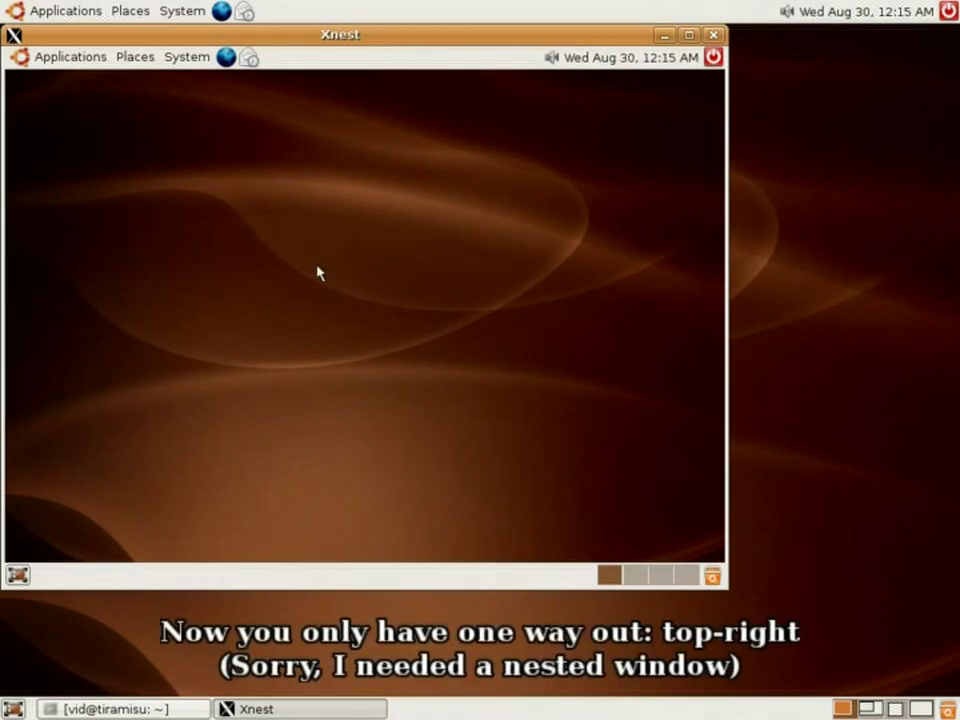
Step: Open the session exit dialog in the nested Xnest desktop and choose Log Out
{"action": "left_click", "coordinate": [714, 58]}
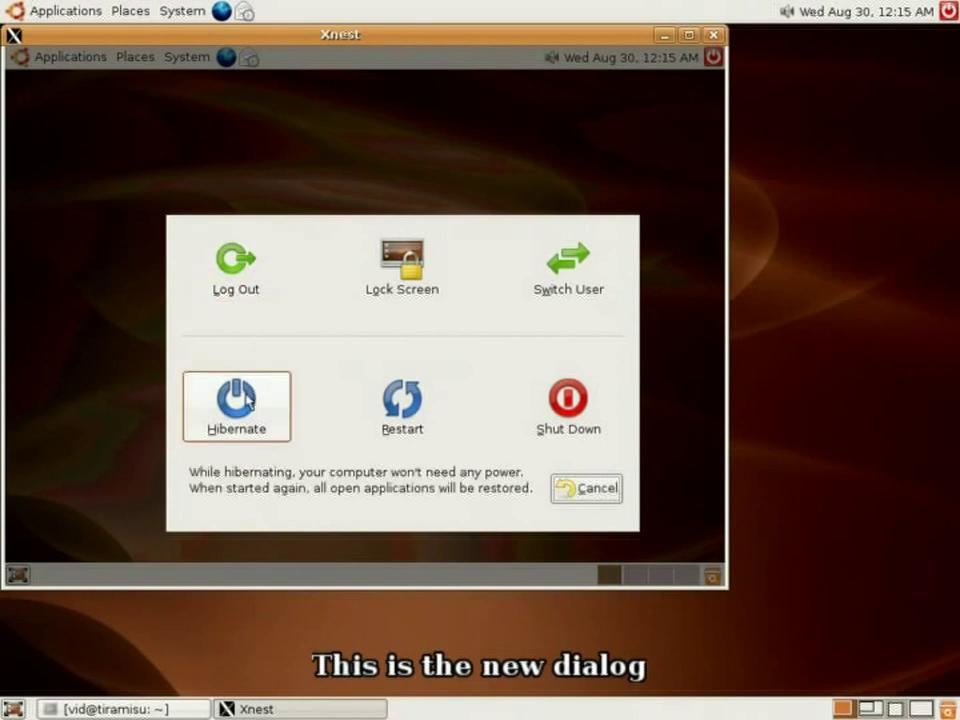
{"action": "left_click", "coordinate": [233, 292]}
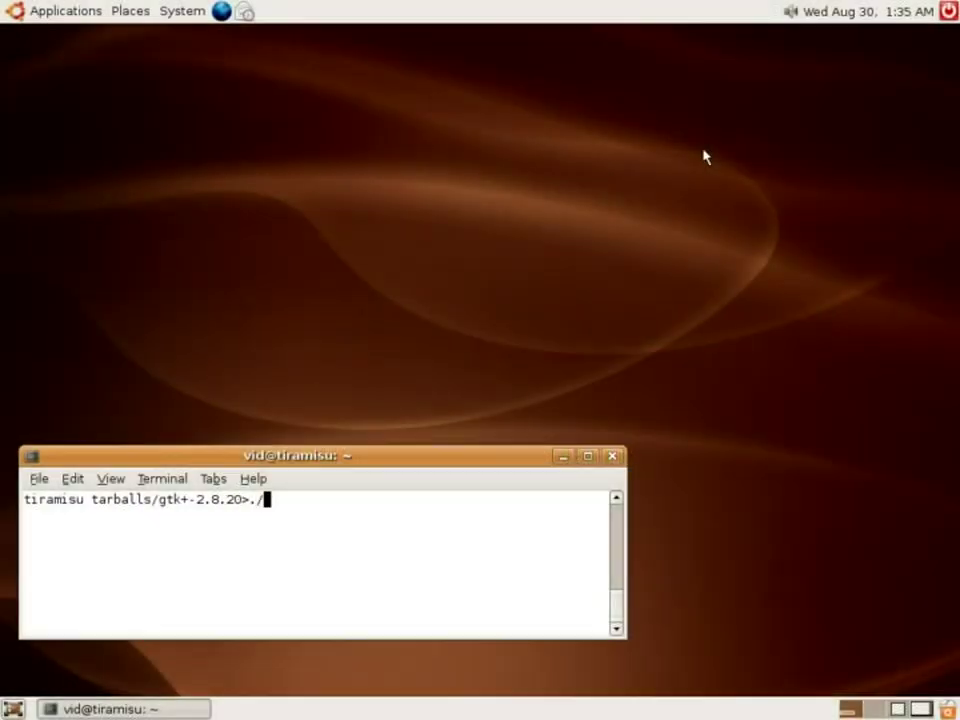
Step: Run ./tests/testtext from the terminal and enter "Hellow world!!" in its untitled document
{"action": "type", "text": "tests/testtext"}
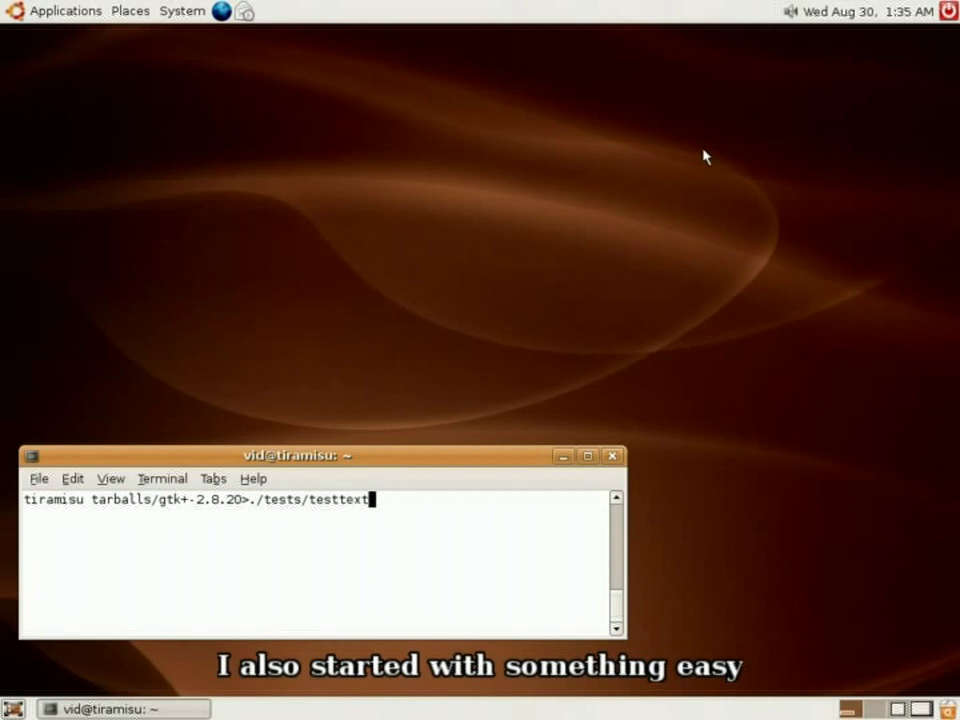
{"action": "key", "text": "Return"}
{"action": "type", "text": "Hellow world!!"}
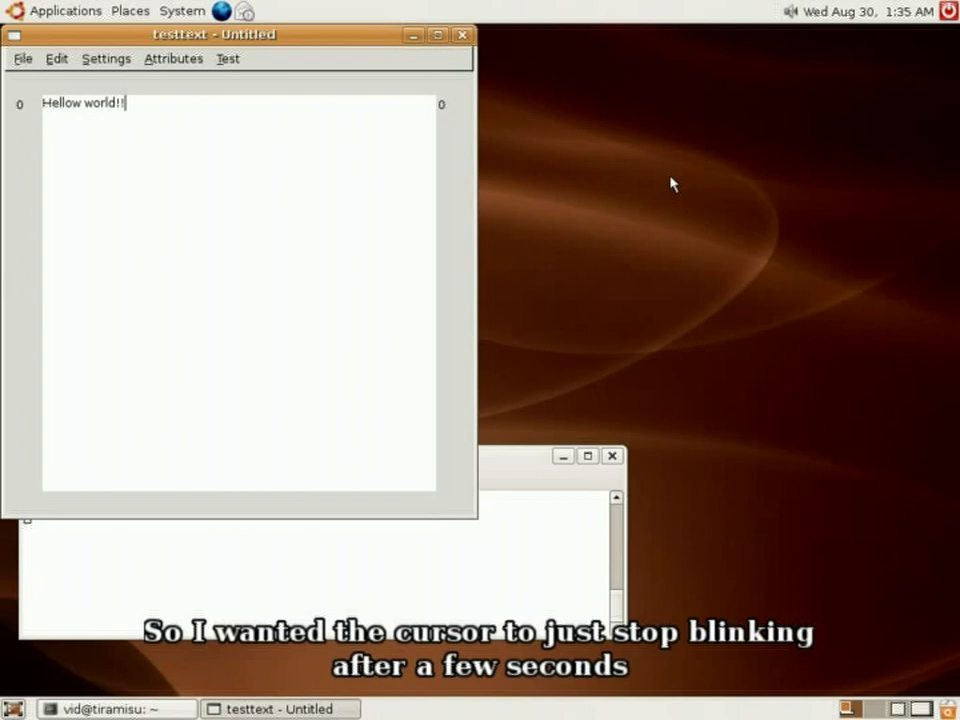
Step: Switch to the second workspace and back to the first, and close the testtext document without saving
{"action": "left_click", "coordinate": [874, 708]}
{"action": "left_click", "coordinate": [850, 708]}
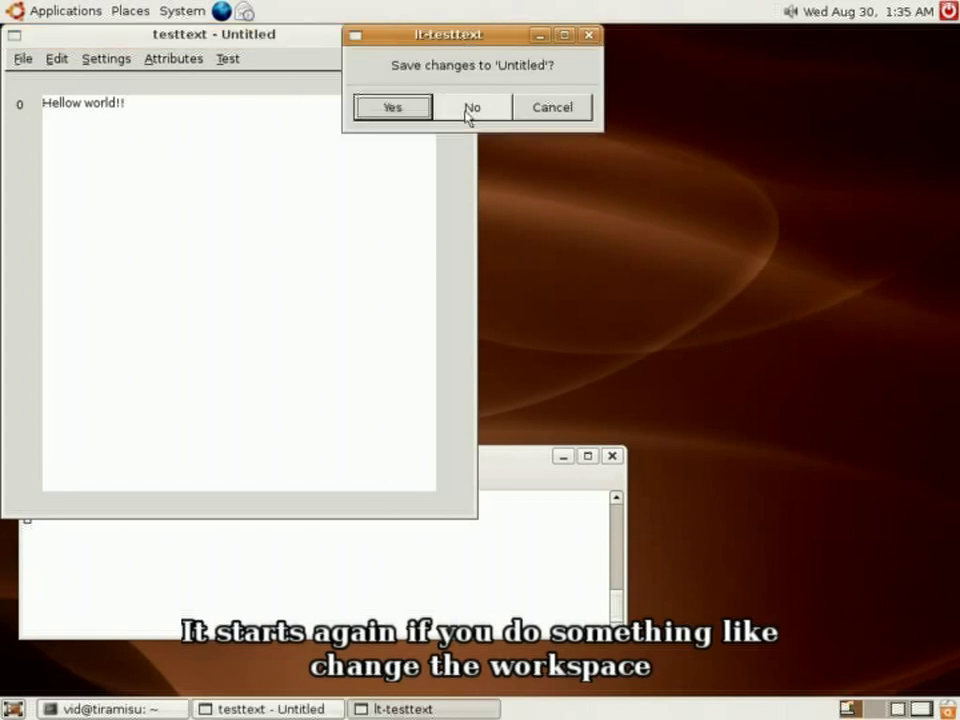
{"action": "left_click", "coordinate": [468, 110]}
Step: Run ./tests/testgtk from the terminal, open its entry test and move the entry window above the terminal
{"action": "key", "text": "Tab"}
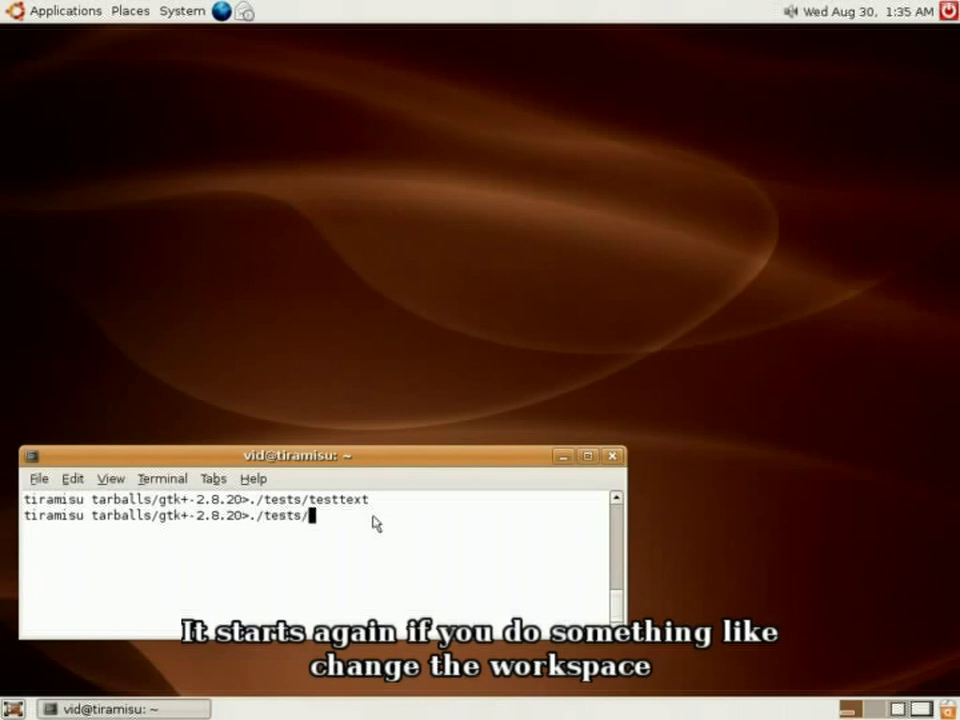
{"action": "type", "text": "testgtk"}
{"action": "key", "text": "Return"}
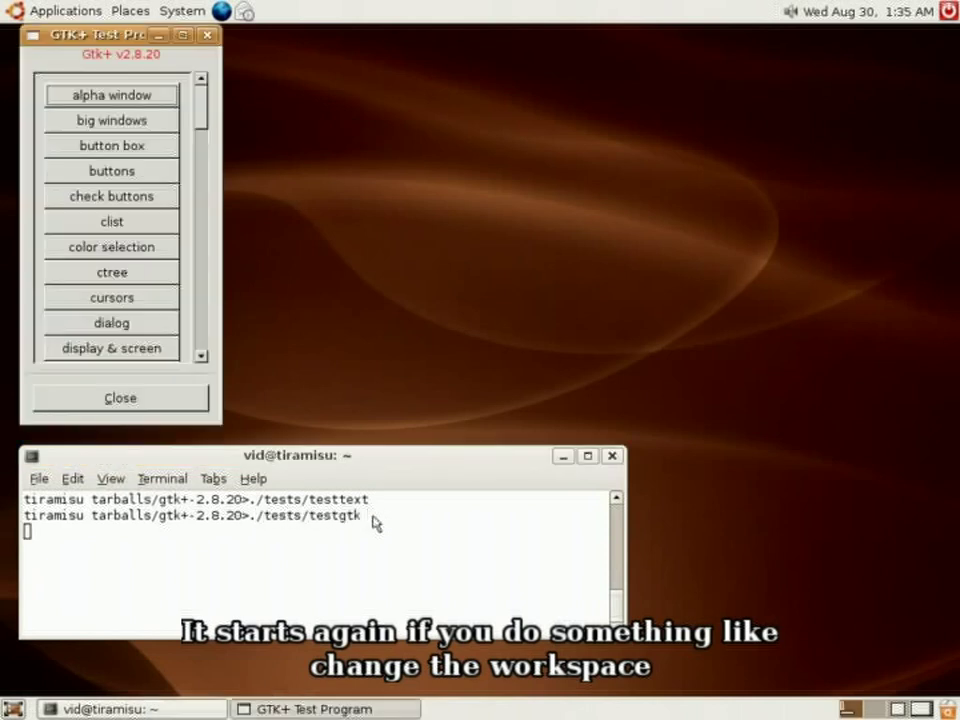
{"action": "scroll", "coordinate": [133, 260], "scroll_direction": "down", "scroll_amount": 4}
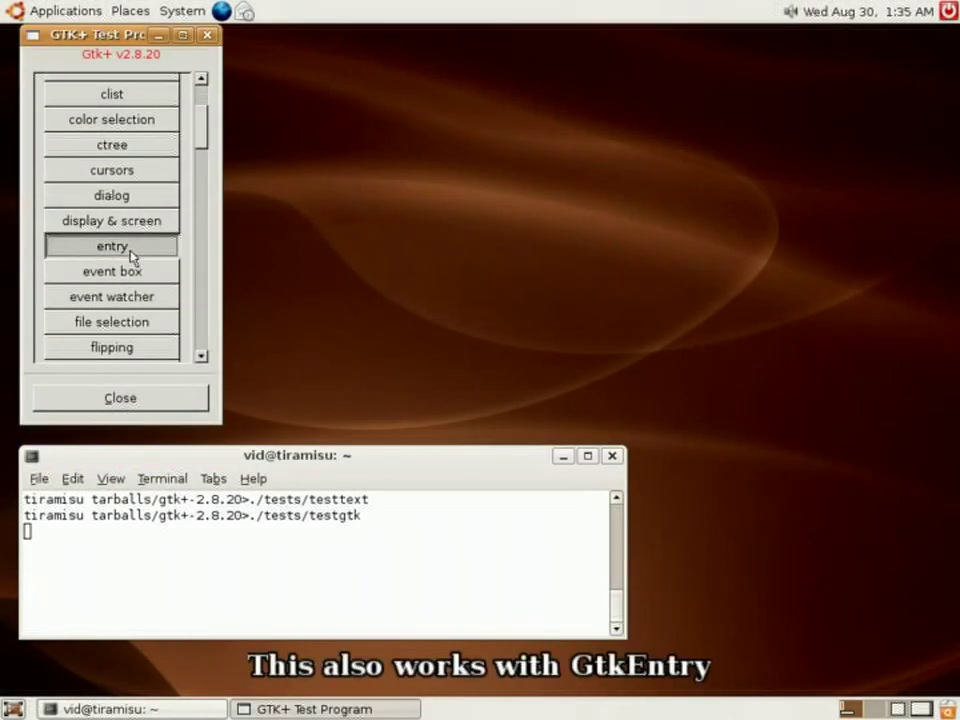
{"action": "left_click", "coordinate": [131, 250]}
{"action": "left_click_drag", "start_coordinate": [664, 456], "coordinate": [430, 134]}
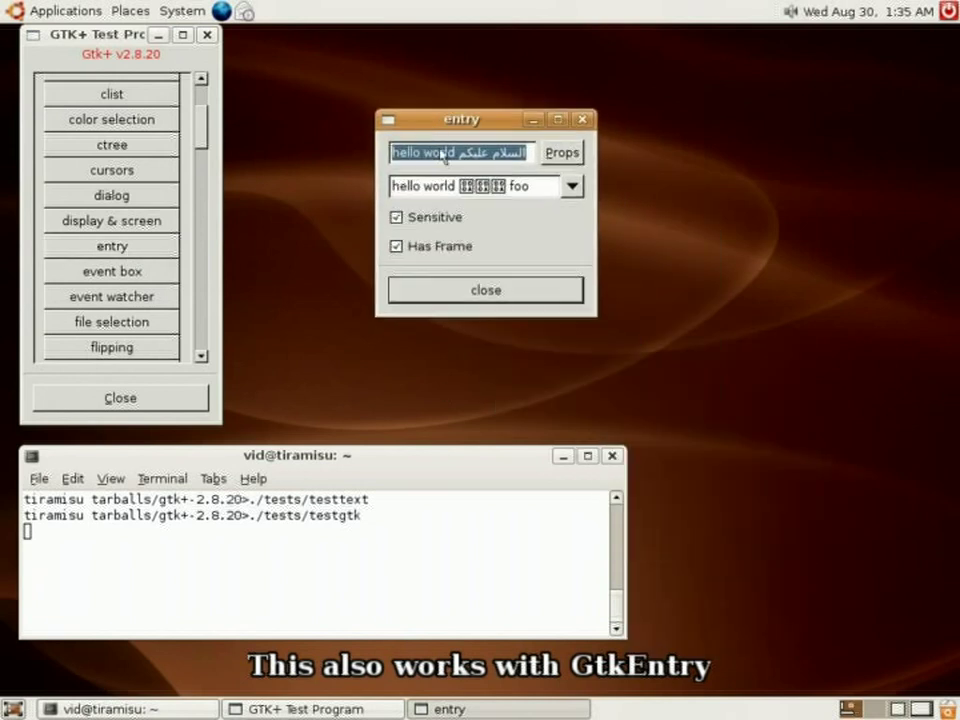
Step: Insert "oooo" into "world" in the first text entry, close the entry window and the GTK+ test program, and minimize the terminal
{"action": "left_click", "coordinate": [441, 156]}
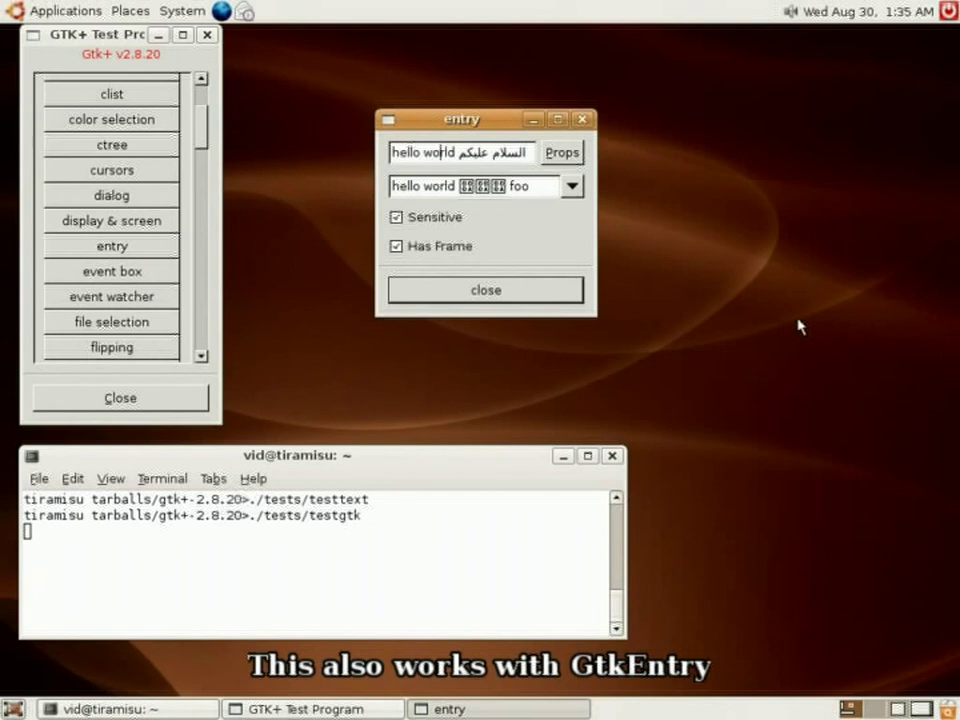
{"action": "key", "text": "Left"}
{"action": "type", "text": "oooo"}
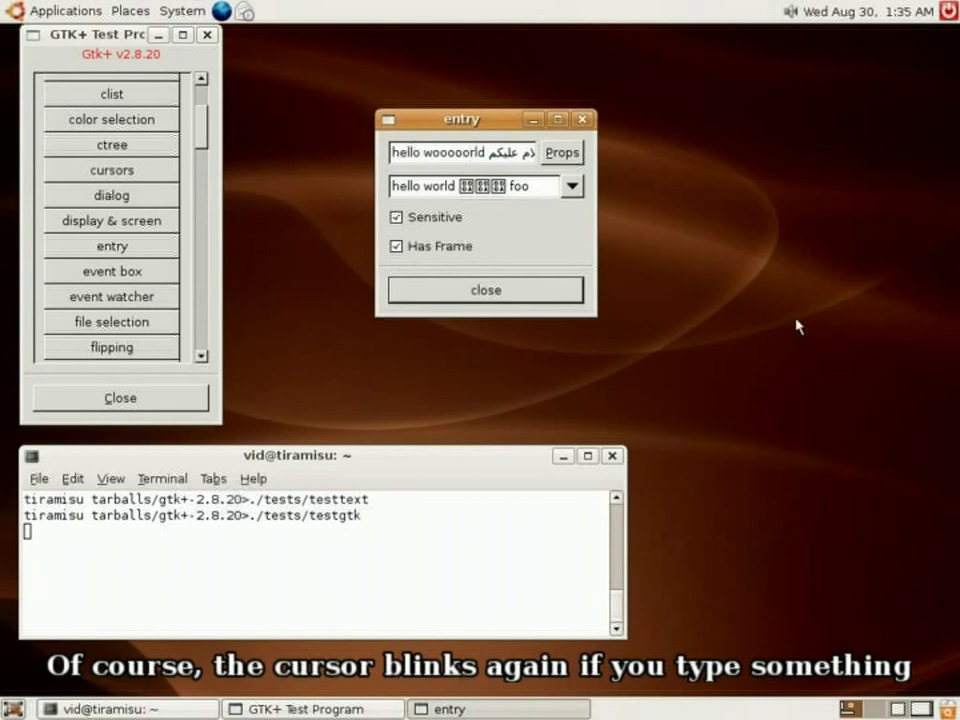
{"action": "left_click", "coordinate": [561, 300]}
{"action": "left_click", "coordinate": [122, 397]}
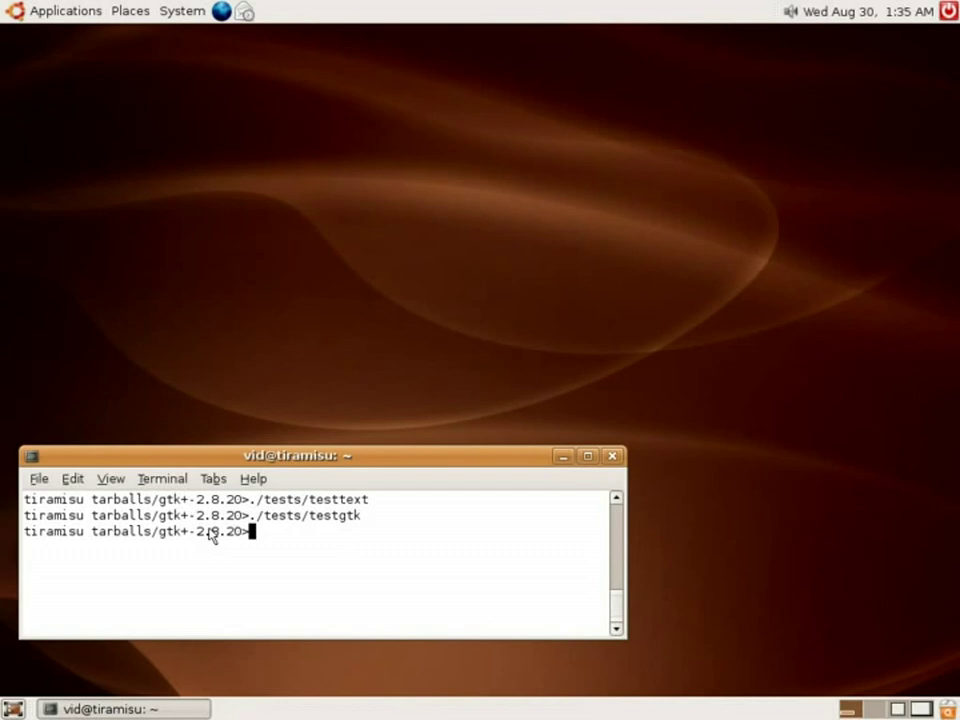
{"action": "key", "text": "alt+F9"}
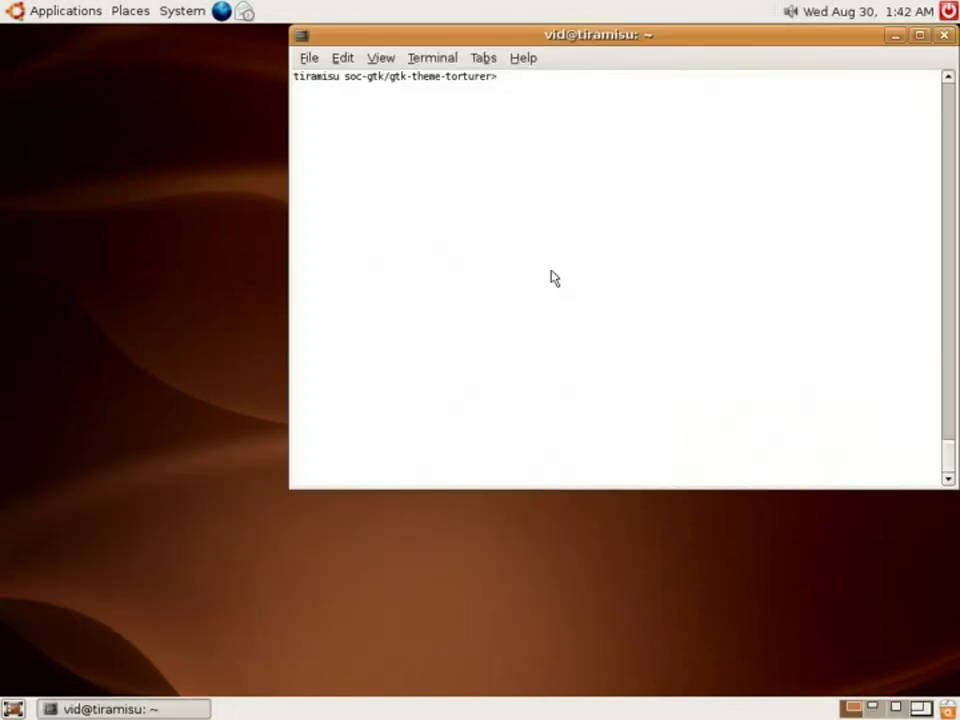
Step: Launch ./torturer from the terminal, set the torture level to 4 and run the GtkEntry widget torture
{"action": "type", "text": "torturer"}
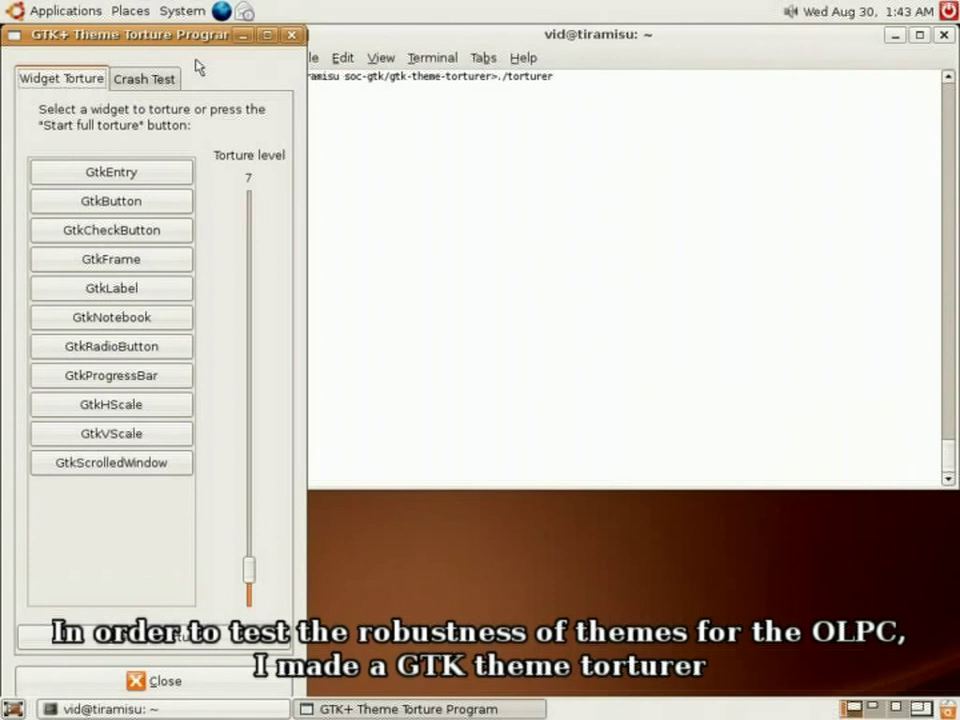
{"action": "left_click_drag", "start_coordinate": [249, 568], "coordinate": [251, 592]}
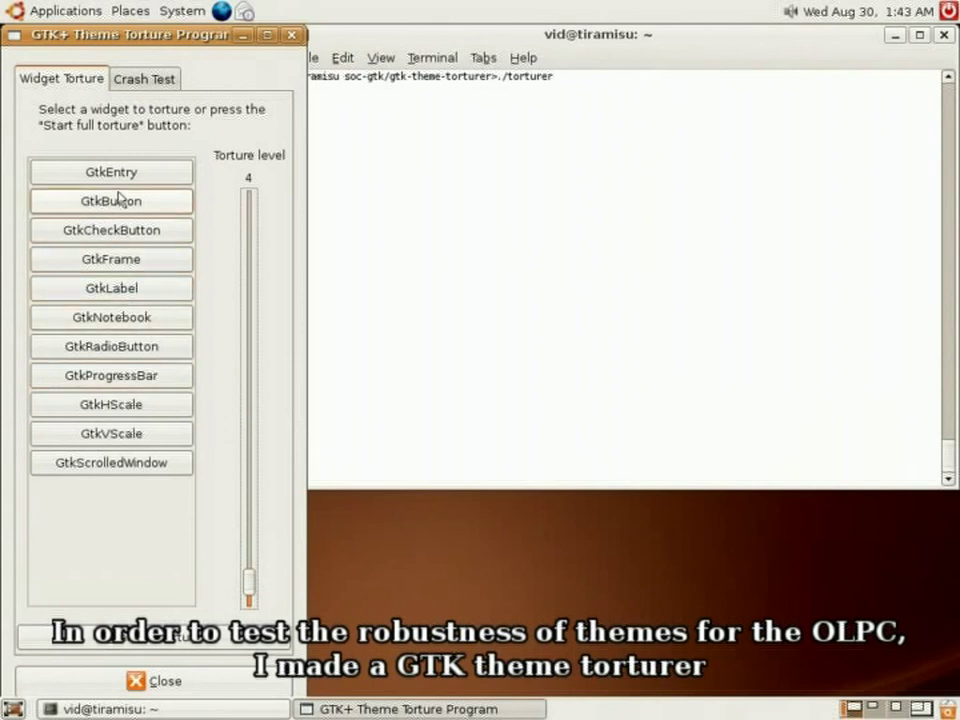
{"action": "left_click", "coordinate": [120, 178]}
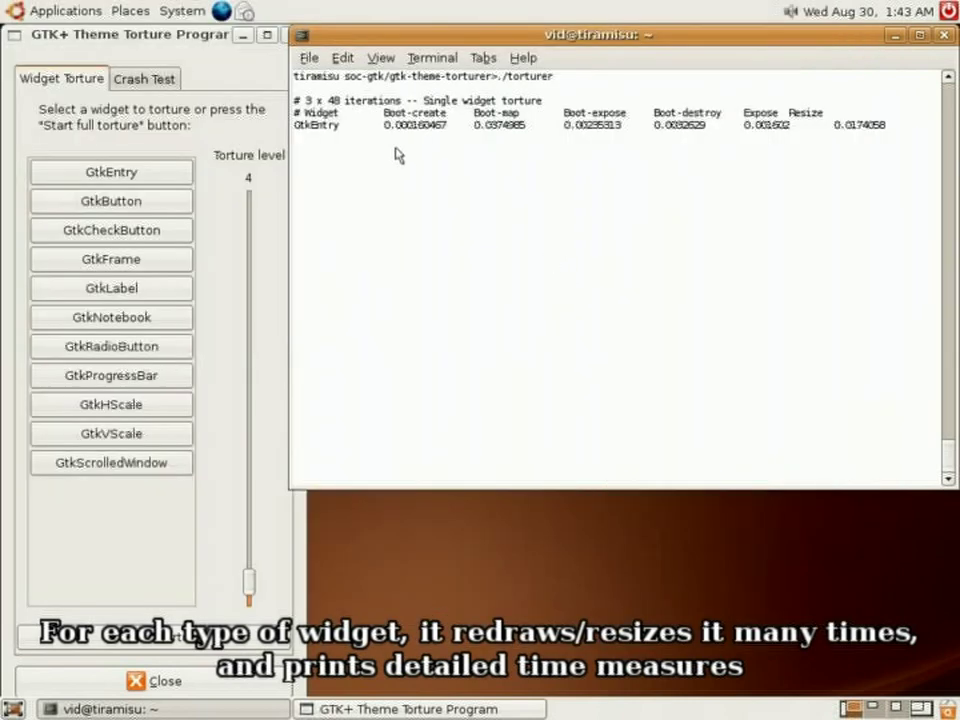
Step: Run the full torture on all widgets and bring the terminal forward to view the timing results
{"action": "left_click", "coordinate": [246, 83]}
{"action": "left_click", "coordinate": [160, 636]}
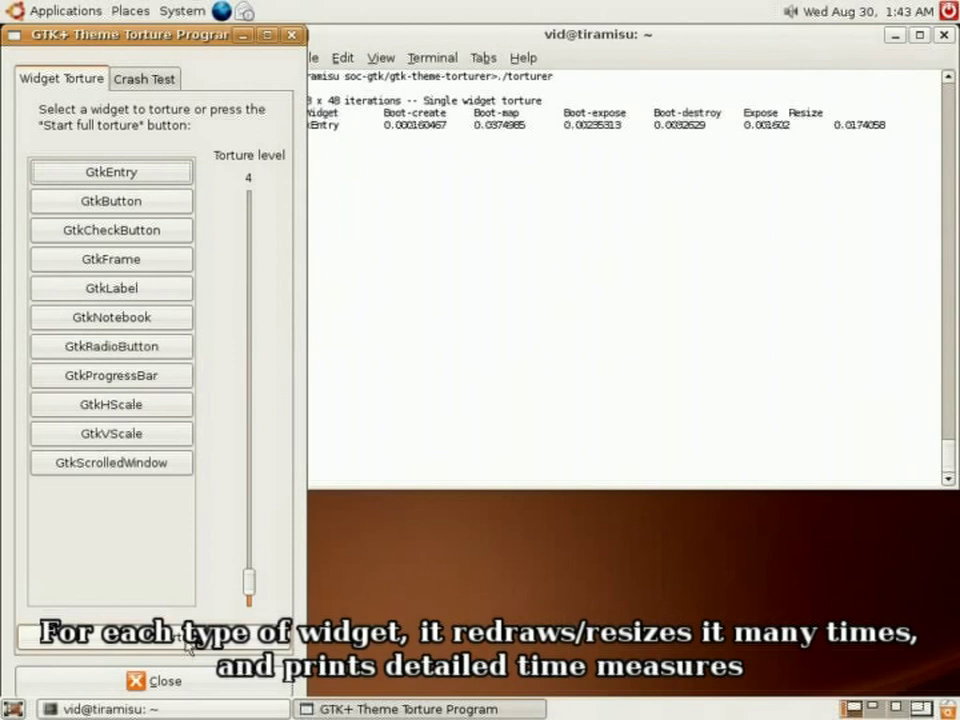
{"action": "left_click", "coordinate": [587, 313]}
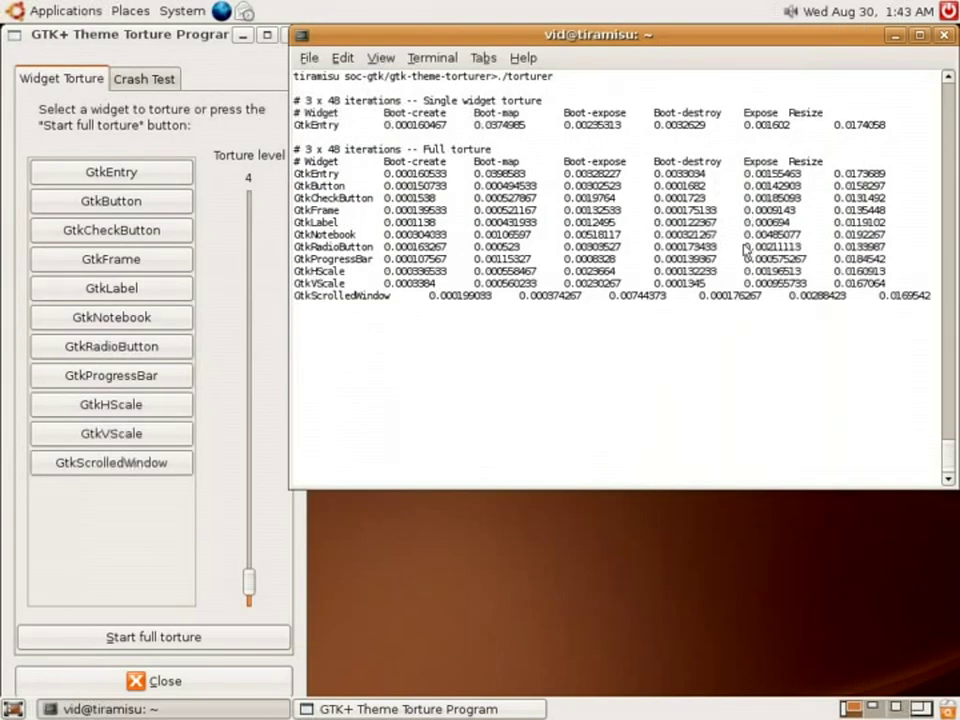
Step: Start the crash test with all drawing options checked, move the test window aside and check the terminal output
{"action": "left_click", "coordinate": [150, 82]}
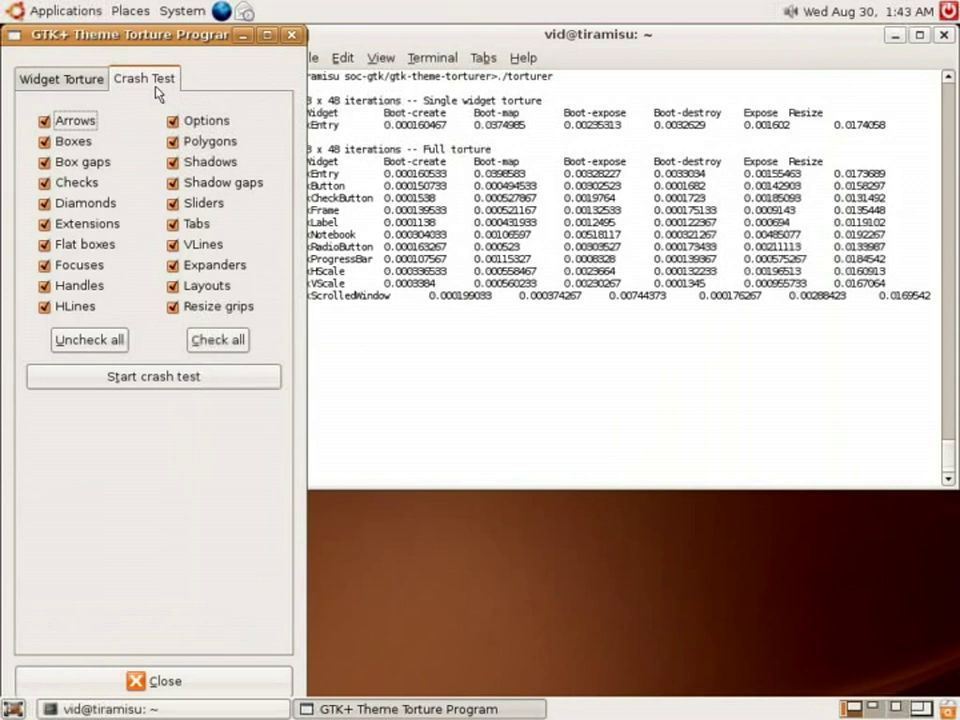
{"action": "left_click", "coordinate": [153, 380]}
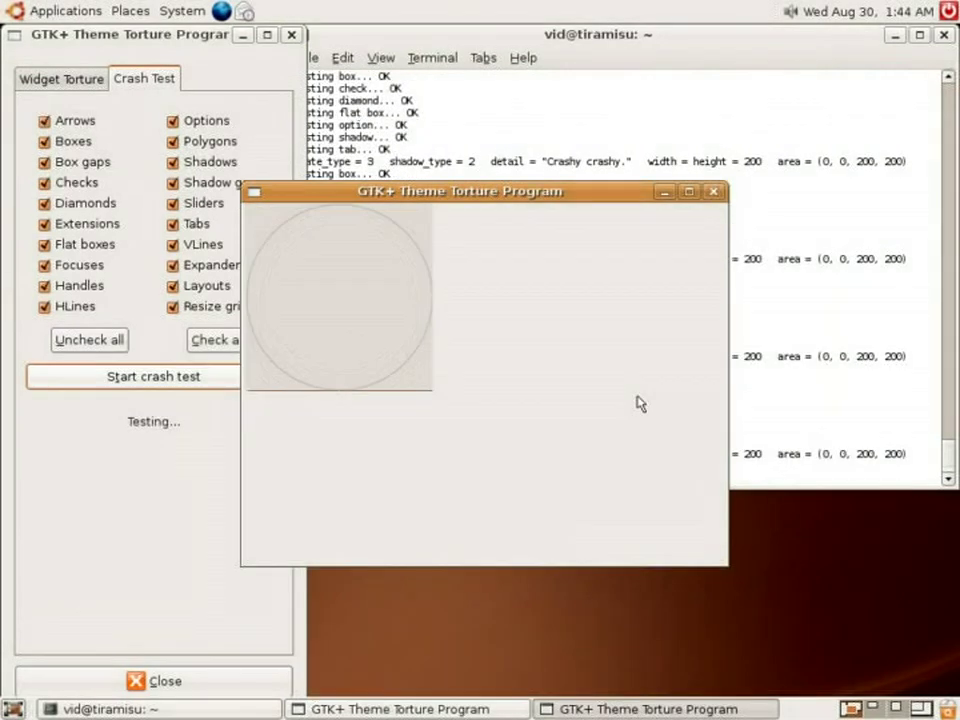
{"action": "mouse_move", "coordinate": [542, 203]}
{"action": "left_mouse_down"}
{"action": "mouse_move", "coordinate": [626, 296]}
{"action": "mouse_move", "coordinate": [664, 317]}
{"action": "mouse_move", "coordinate": [707, 441]}
{"action": "left_mouse_up"}
{"action": "left_click", "coordinate": [512, 226]}
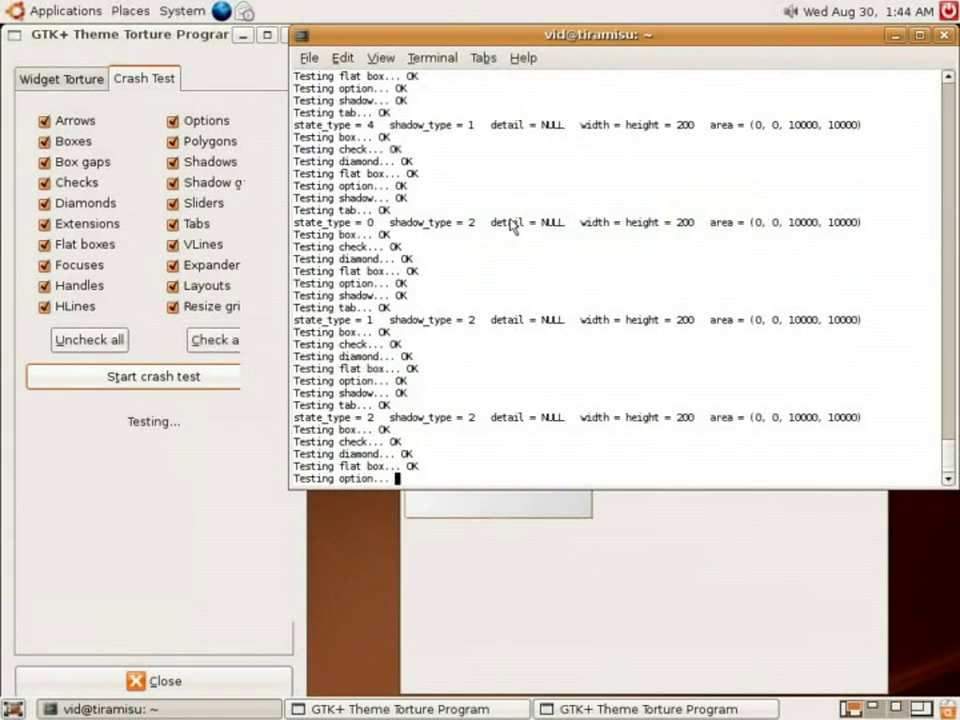
{"action": "left_click", "coordinate": [696, 529]}
{"action": "left_click_drag", "start_coordinate": [522, 323], "coordinate": [592, 318]}
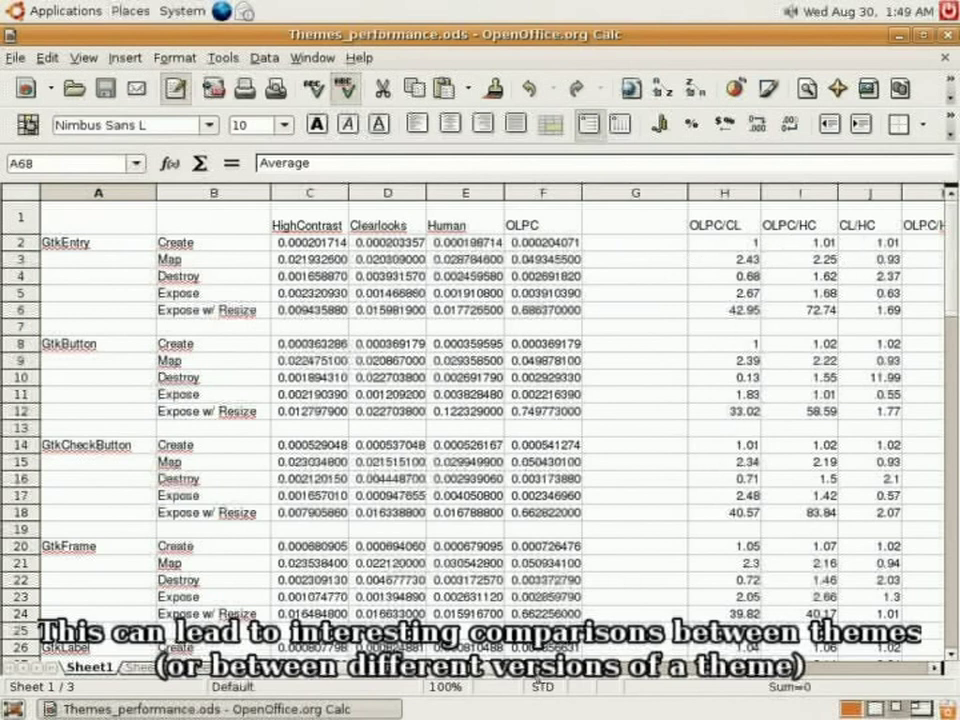
Step: Examine the theme ratio columns and the lower rows of the Themes_performance.ods spreadsheet
{"action": "scroll", "coordinate": [563, 680], "scroll_direction": "right", "scroll_amount": 2}
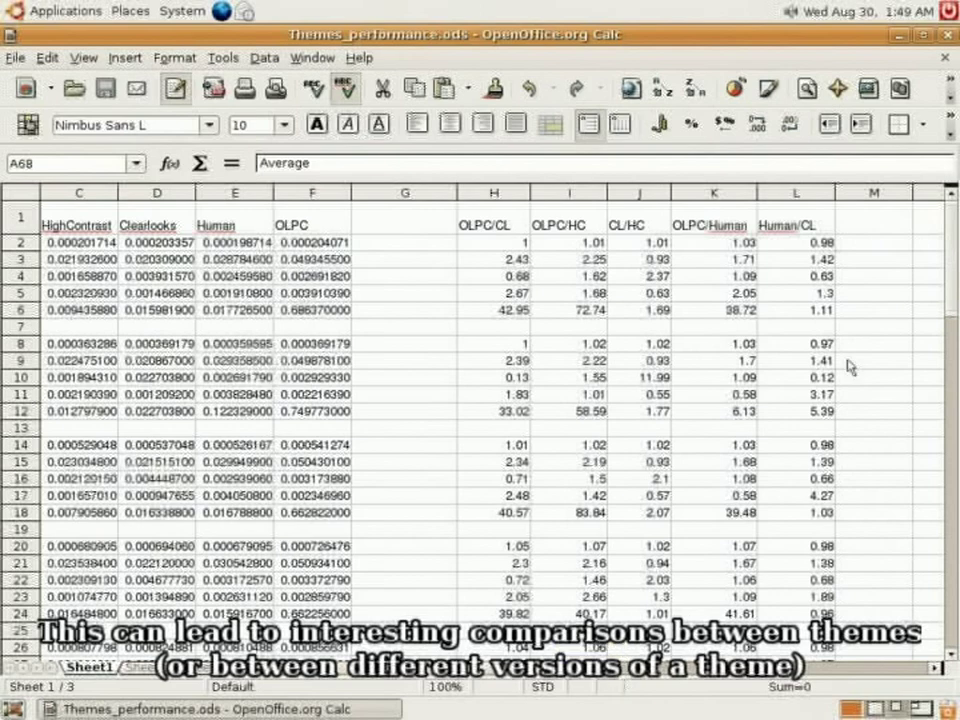
{"action": "left_click_drag", "start_coordinate": [948, 293], "coordinate": [944, 541]}
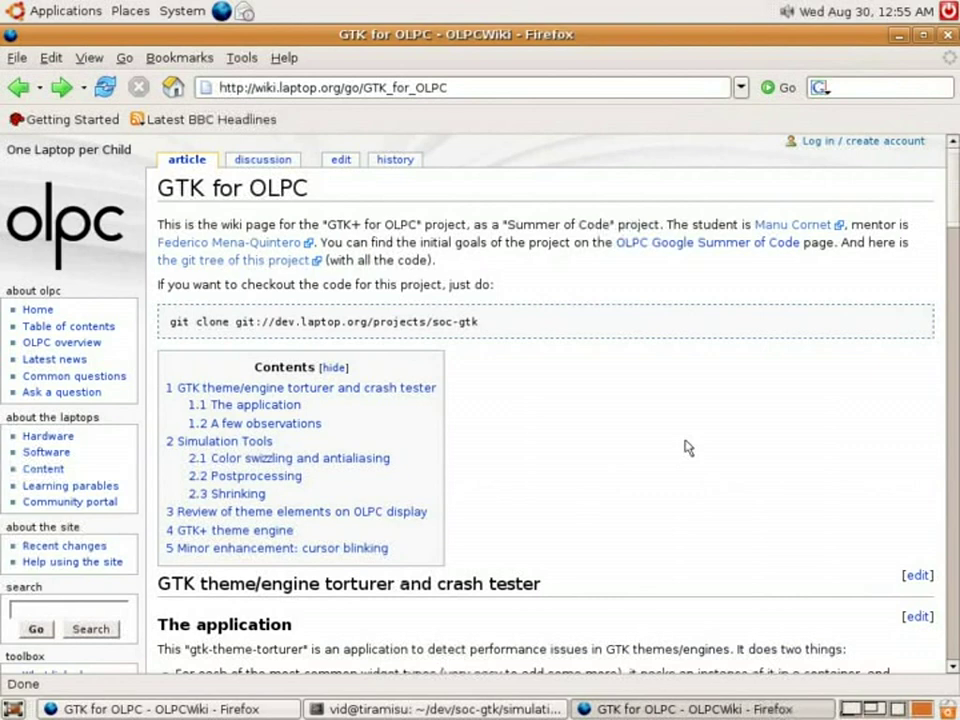
Step: Read the Simulation Tools section of the GTK for OLPC wiki page, viewing the Swizzling.png pattern image at full size and returning
{"action": "scroll", "coordinate": [685, 447], "scroll_direction": "down", "scroll_amount": 12}
{"action": "scroll", "coordinate": [793, 403], "scroll_direction": "down", "scroll_amount": 2}
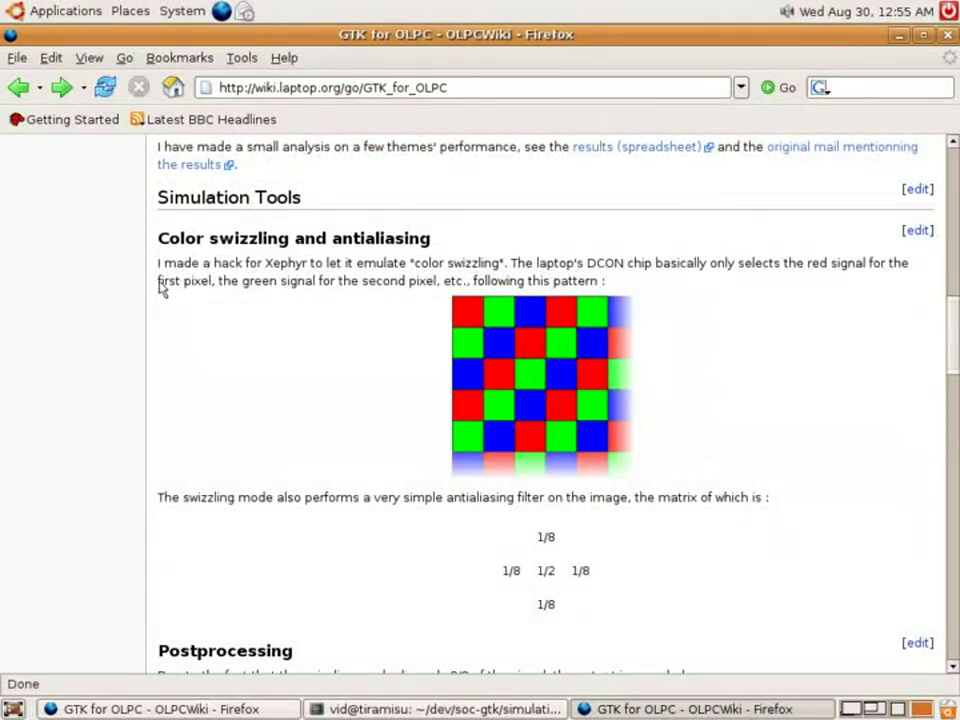
{"action": "left_click", "coordinate": [512, 360]}
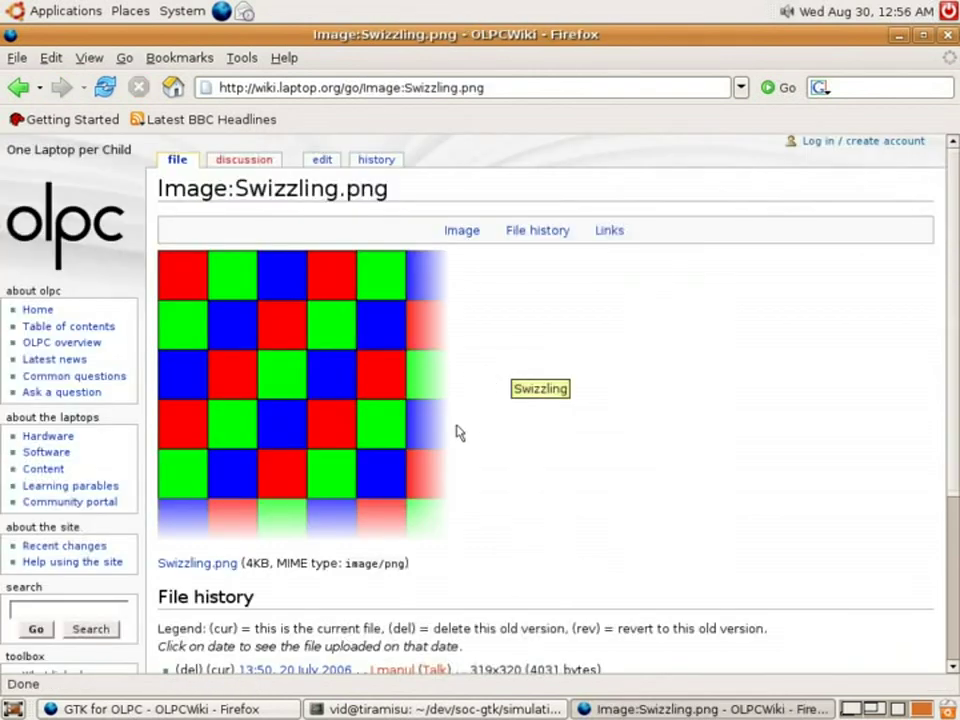
{"action": "key", "text": "alt+Left"}
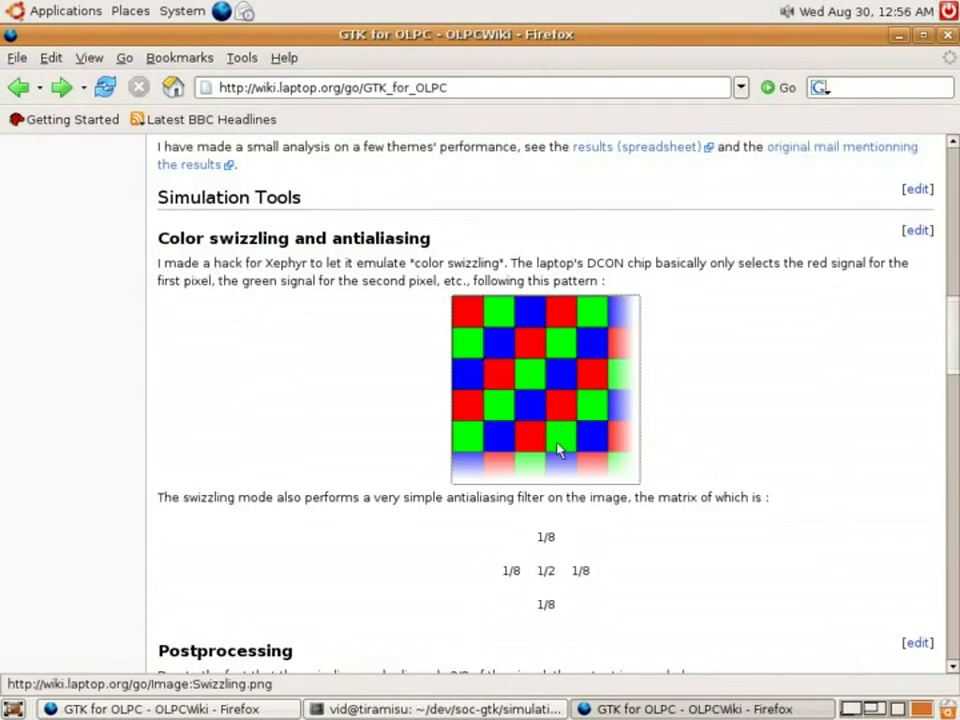
{"action": "scroll", "coordinate": [753, 473], "scroll_direction": "down", "scroll_amount": 3}
{"action": "scroll", "coordinate": [753, 473], "scroll_direction": "down", "scroll_amount": 1}
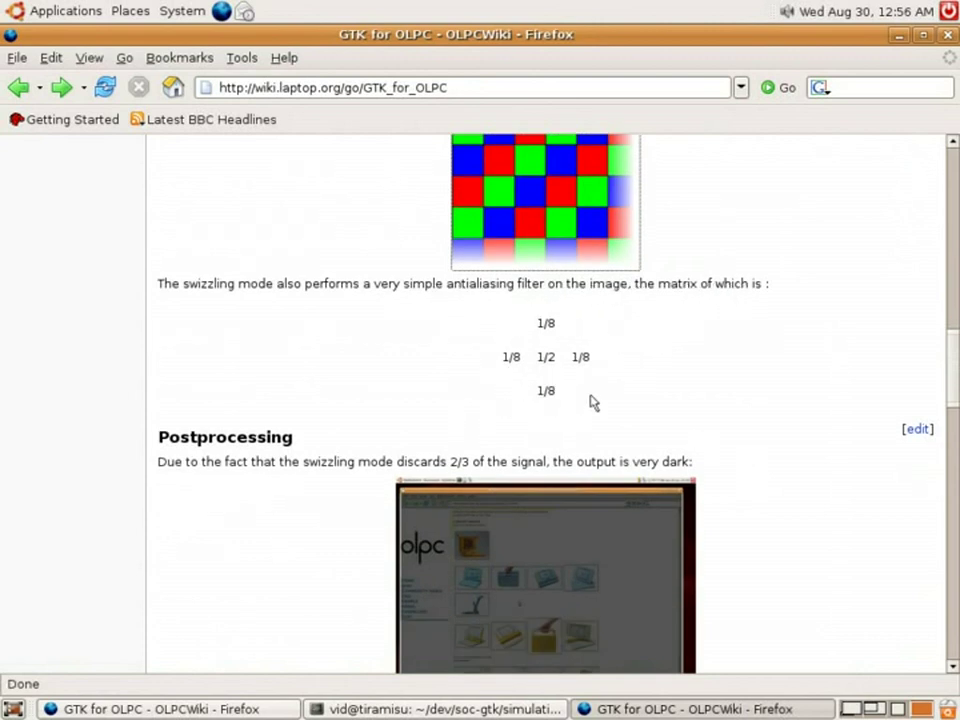
{"action": "scroll", "coordinate": [767, 386], "scroll_direction": "down", "scroll_amount": 5}
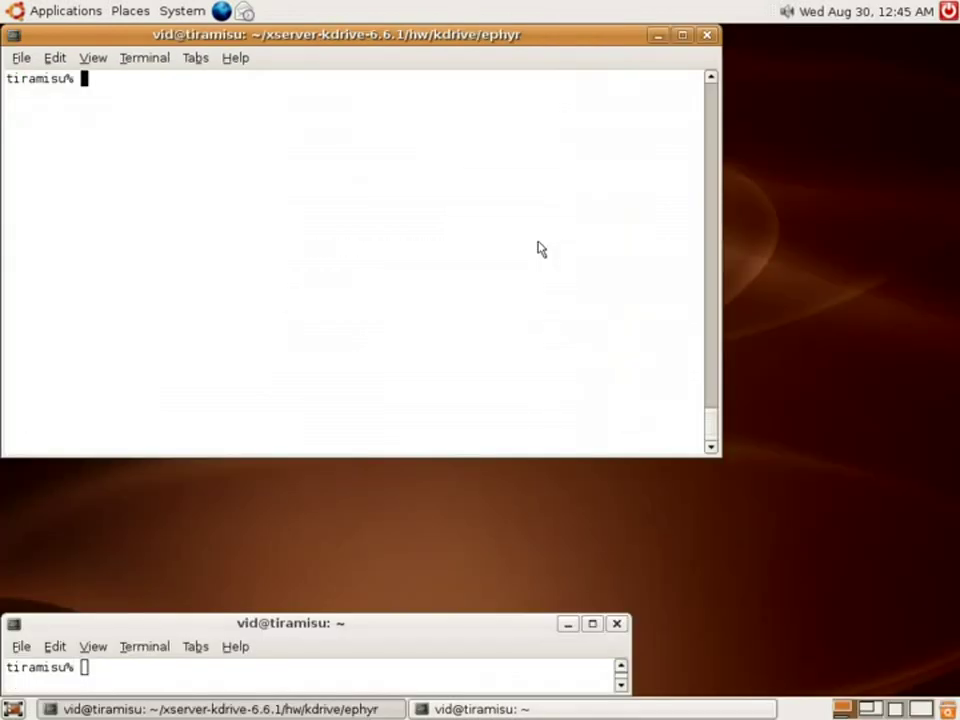
Step: Run ./Xephyr -screen 900x600x16 -ac :2 in the ephyr terminal and move the Xephyr window up against the desktop panel
{"action": "type", "text": "./Xephyr -"}
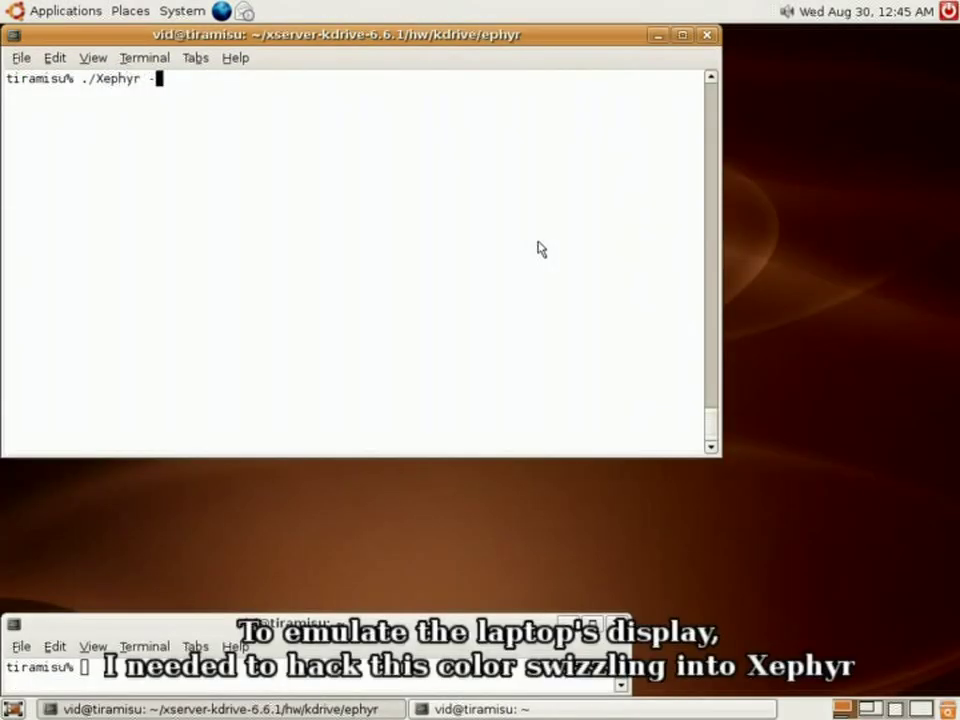
{"action": "type", "text": "screen 900x600x"}
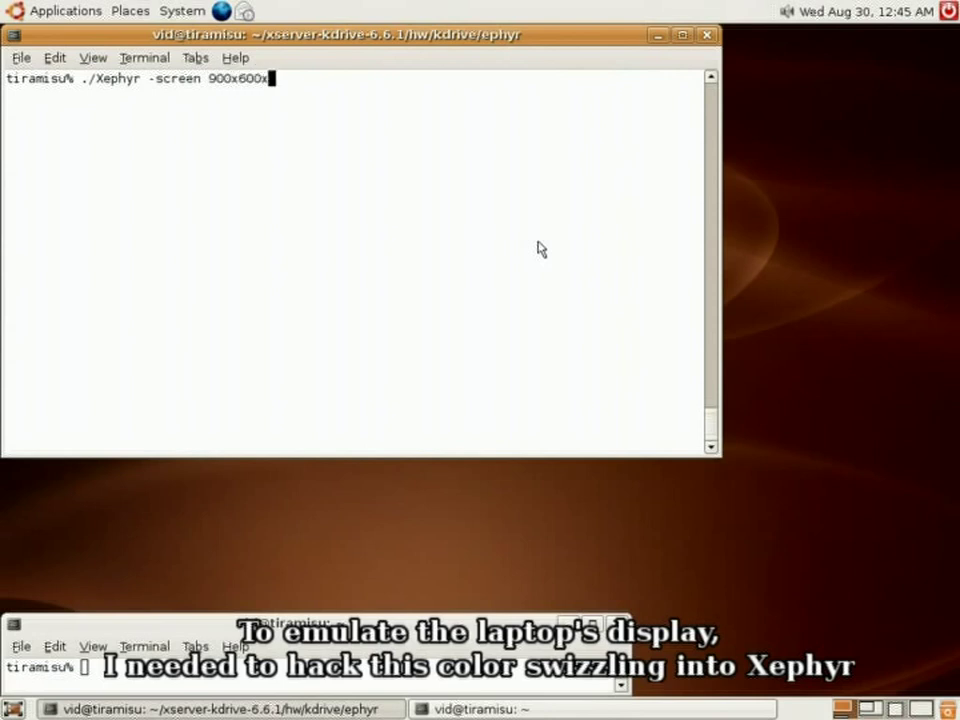
{"action": "type", "text": "16 -ac :"}
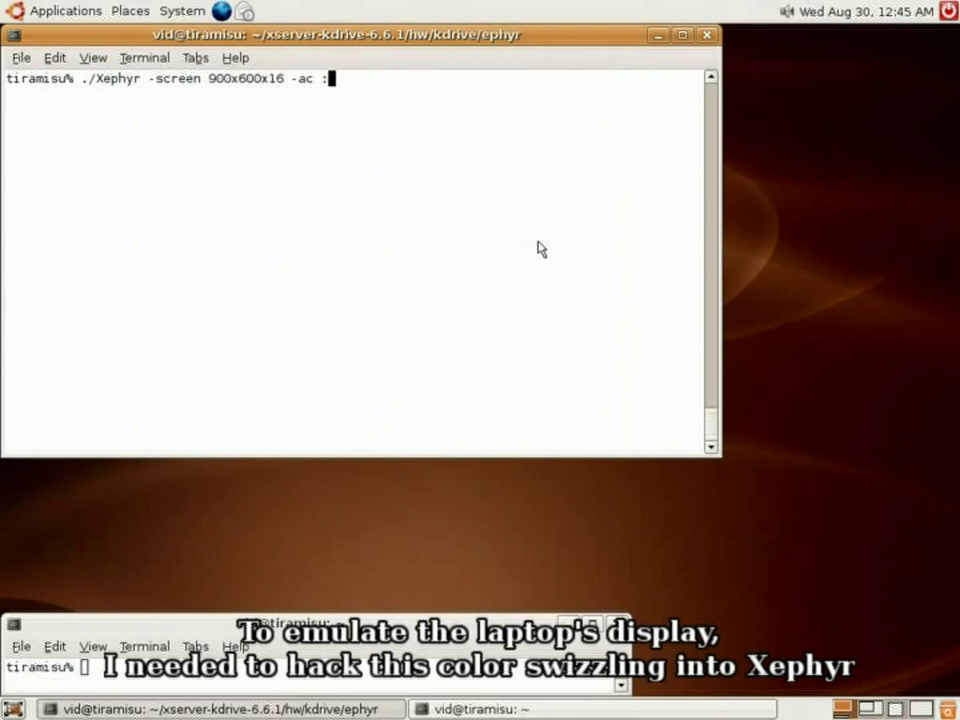
{"action": "type", "text": "2"}
{"action": "key", "text": "Return"}
{"action": "left_click_drag", "start_coordinate": [482, 60], "coordinate": [470, 38]}
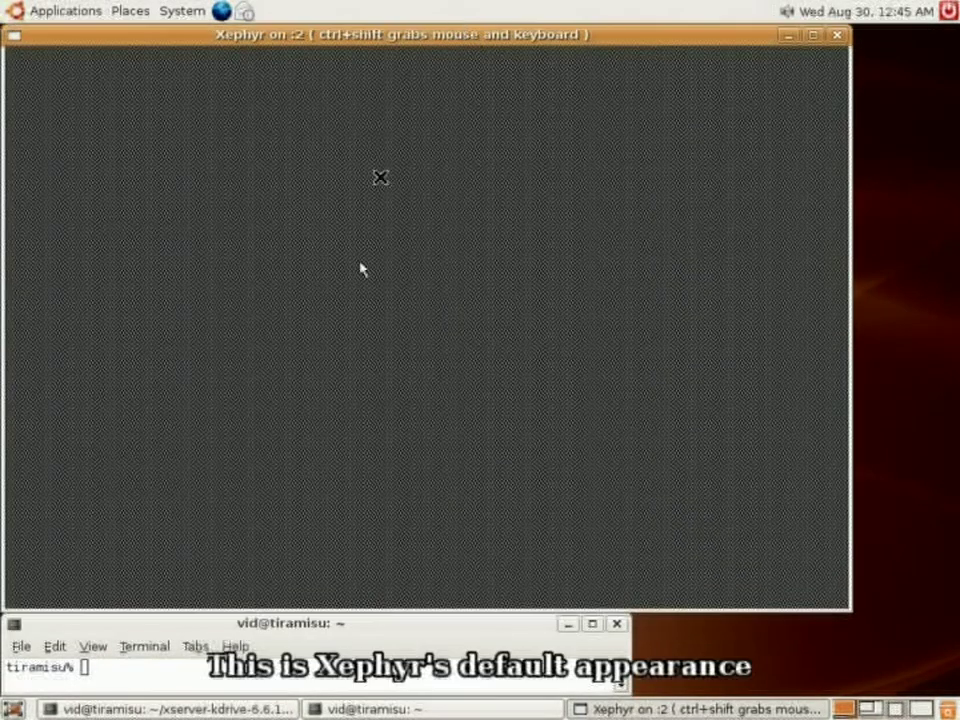
Step: In the small terminal, export DISPLAY=:2 and launch gnome-terminal& inside Xephyr
{"action": "left_click", "coordinate": [325, 677]}
{"action": "type", "text": "export DISPLAY=:"}
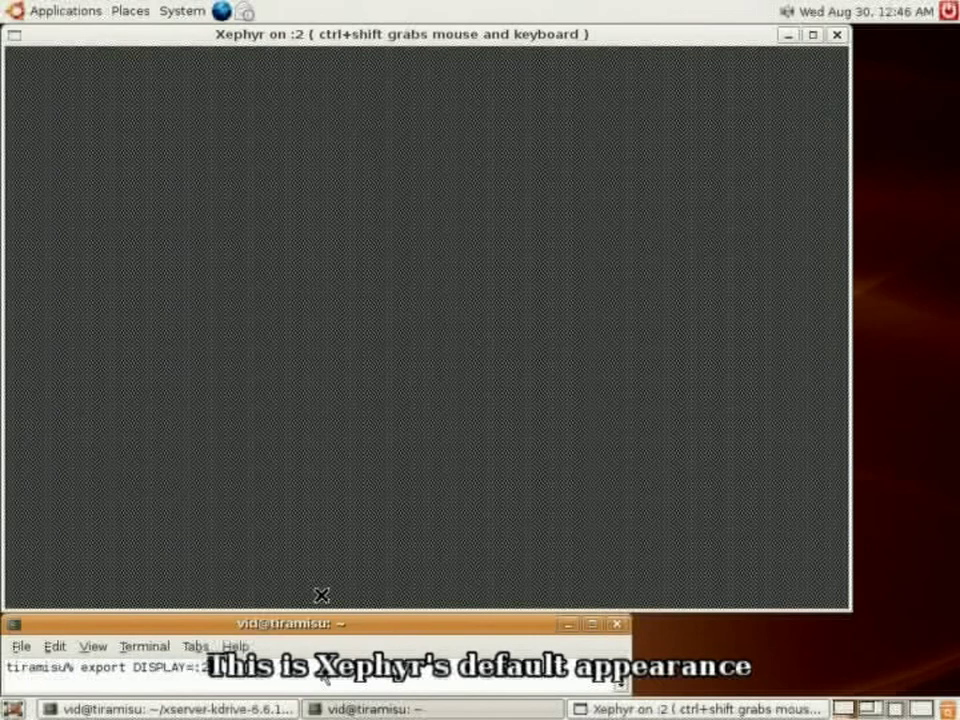
{"action": "type", "text": "2"}
{"action": "key", "text": "Return"}
{"action": "type", "text": "gnome-terminal&"}
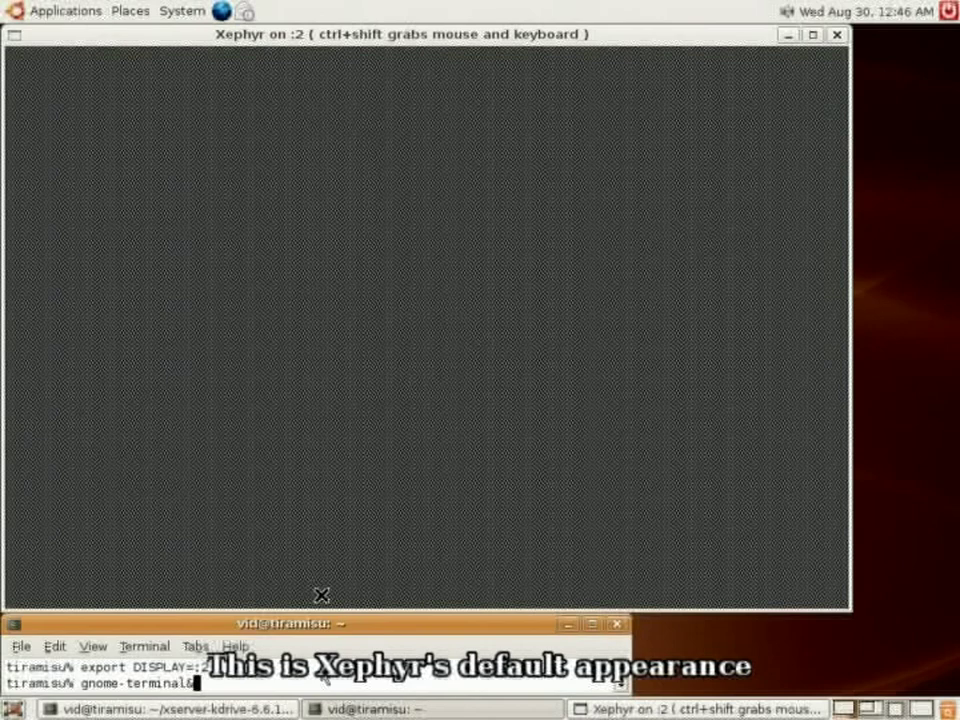
{"action": "key", "text": "Return"}
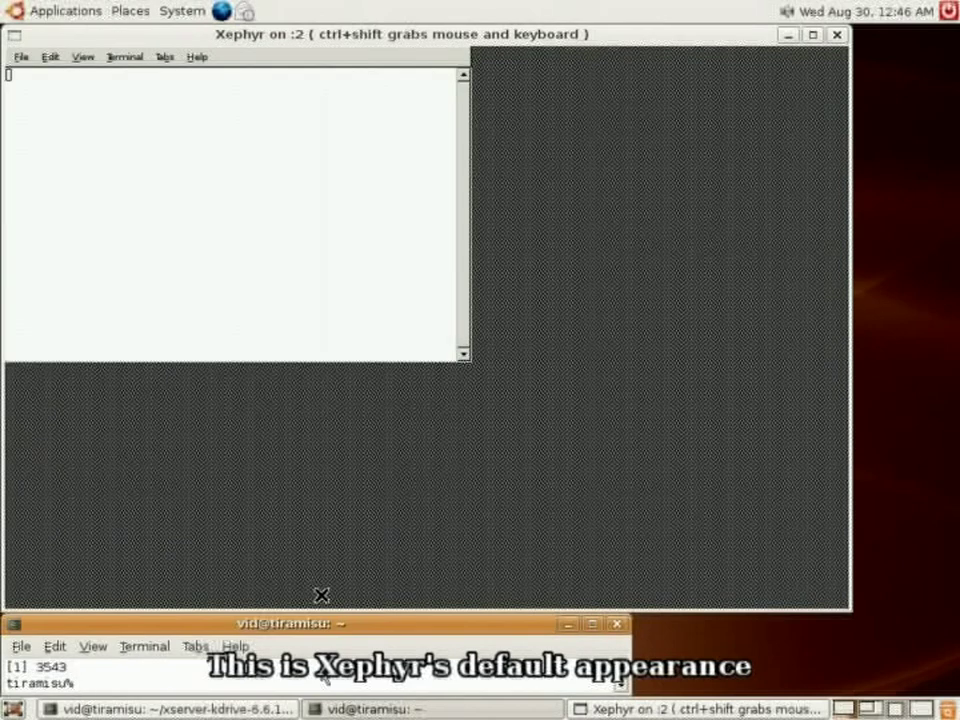
Step: Try the nested terminal's Tabs menu, end the nested terminal session and close the Xephyr window
{"action": "left_click", "coordinate": [240, 290]}
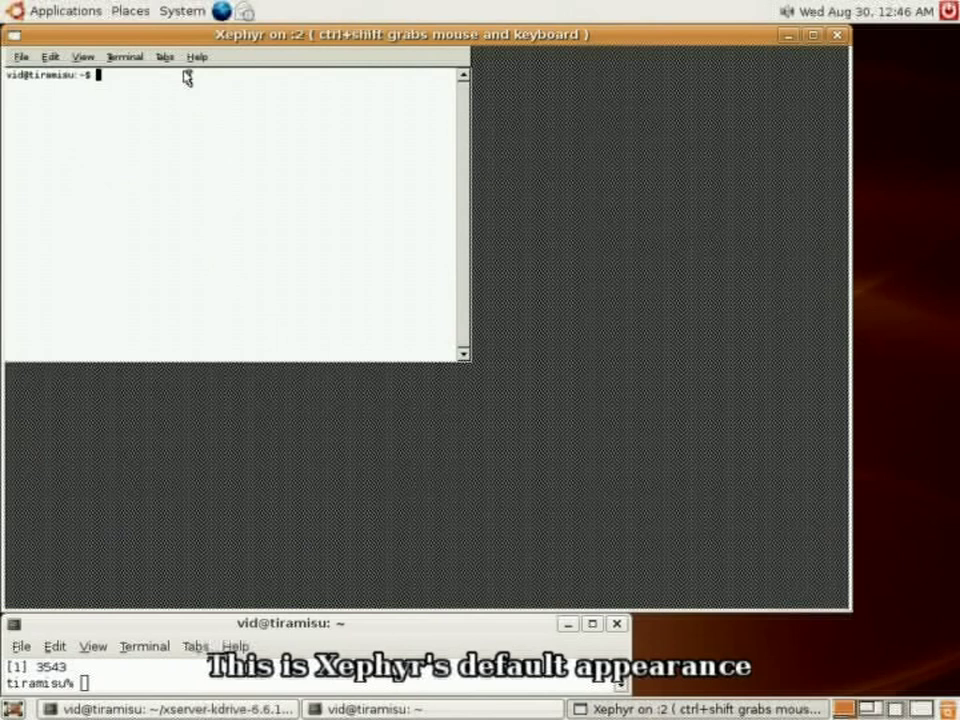
{"action": "left_click", "coordinate": [164, 57]}
{"action": "key", "text": "Escape"}
{"action": "key", "text": "ctrl+d"}
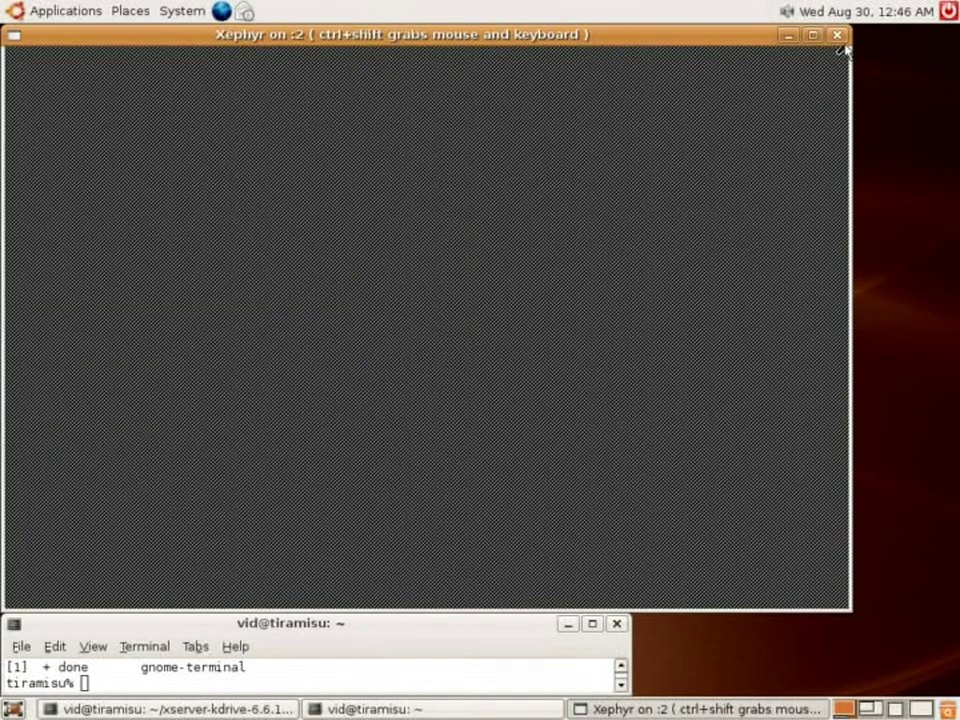
{"action": "left_click", "coordinate": [838, 37]}
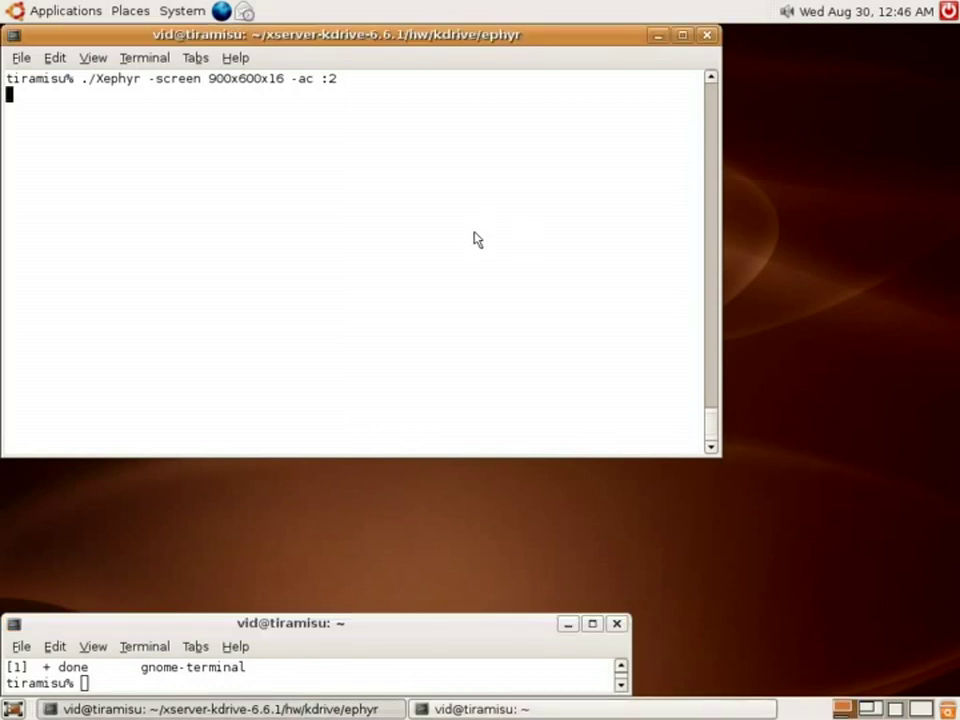
Step: Relaunch the previous Xephyr command with -swizzle added before -ac and move its window up against the desktop panel
{"action": "key", "text": "Up"}
{"action": "key", "text": "Left"}
{"action": "key", "text": "Left"}
{"action": "key", "text": "Left"}
{"action": "key", "text": "Left"}
{"action": "type", "text": "-swizzle"}
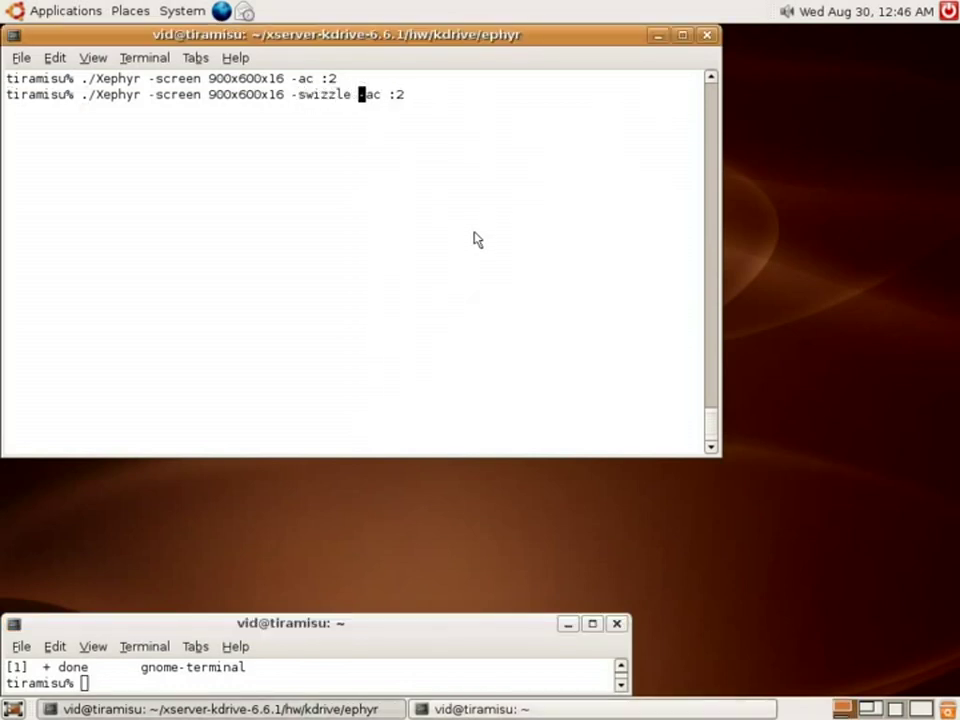
{"action": "key", "text": "Return"}
{"action": "left_click_drag", "start_coordinate": [490, 60], "coordinate": [482, 38]}
Step: From the small terminal, start metacity and nautilus& on the swizzled Xephyr display
{"action": "left_click", "coordinate": [332, 681]}
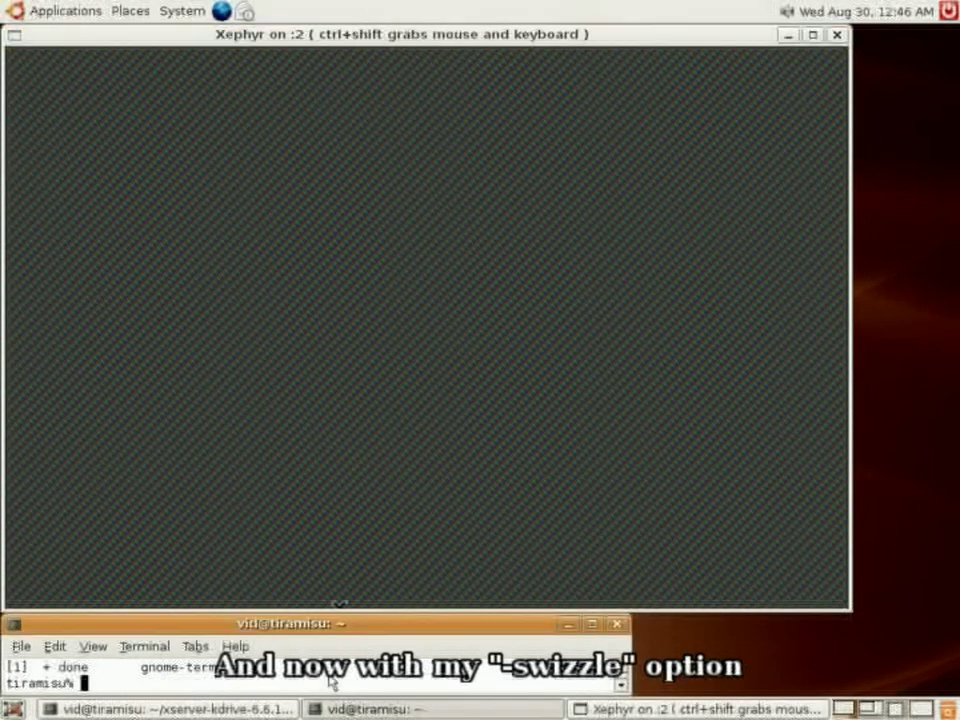
{"action": "type", "text": "metacity"}
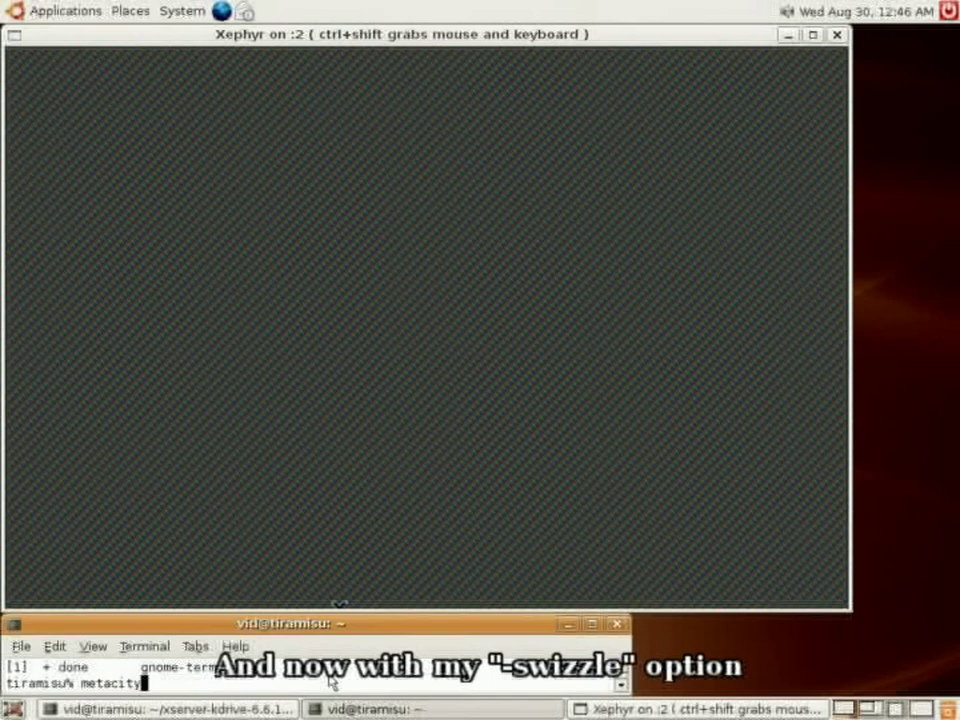
{"action": "key", "text": "Return"}
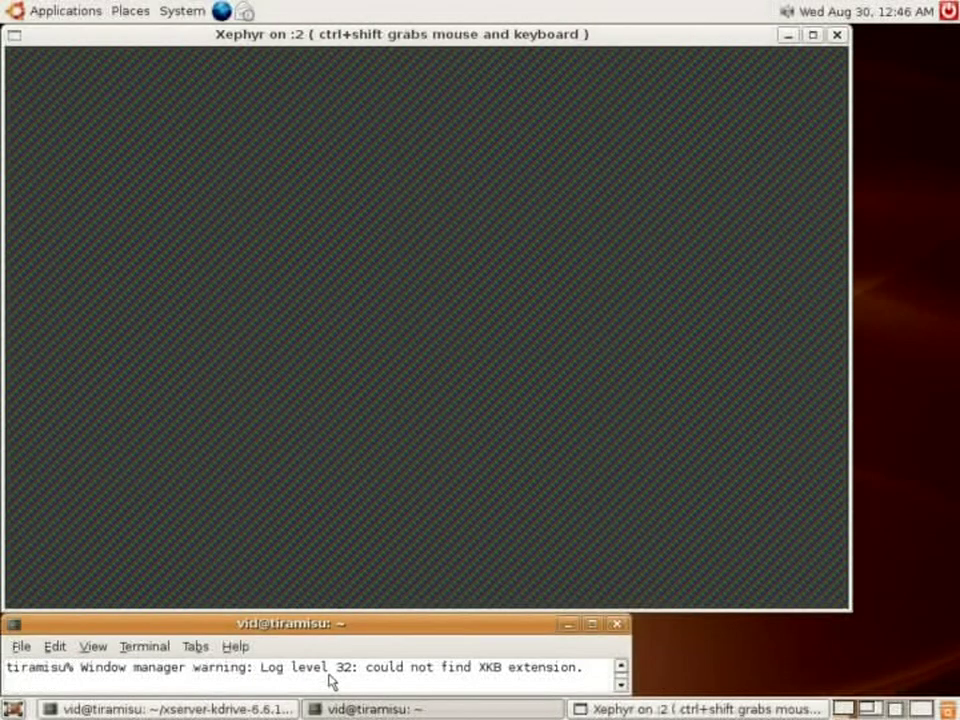
{"action": "key", "text": "Return"}
{"action": "type", "text": "nautilus"}
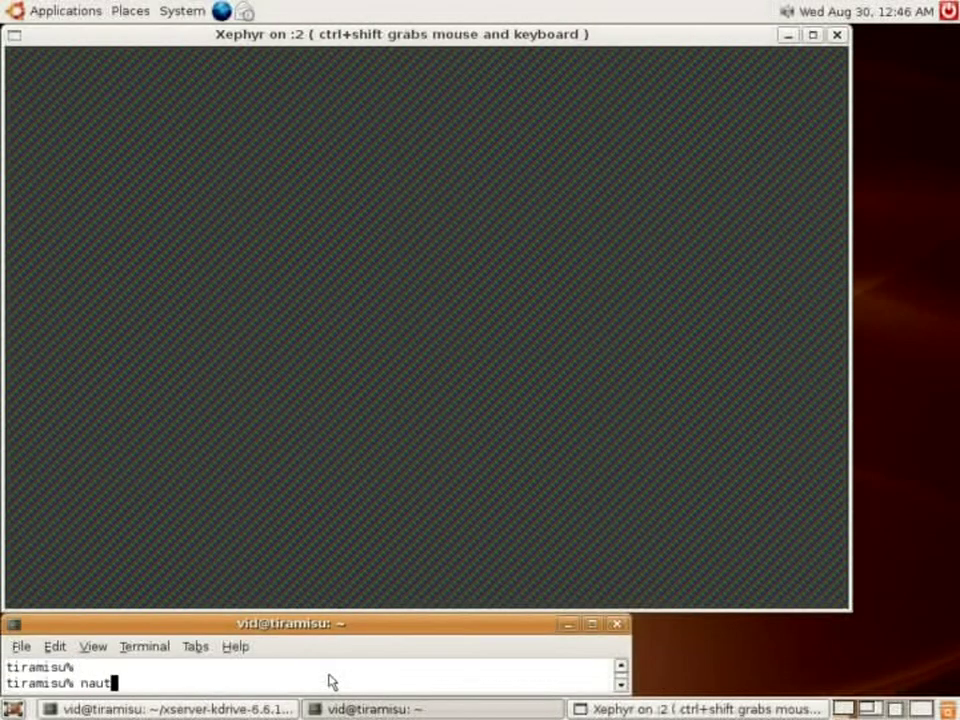
{"action": "type", "text": "&"}
{"action": "key", "text": "Return"}
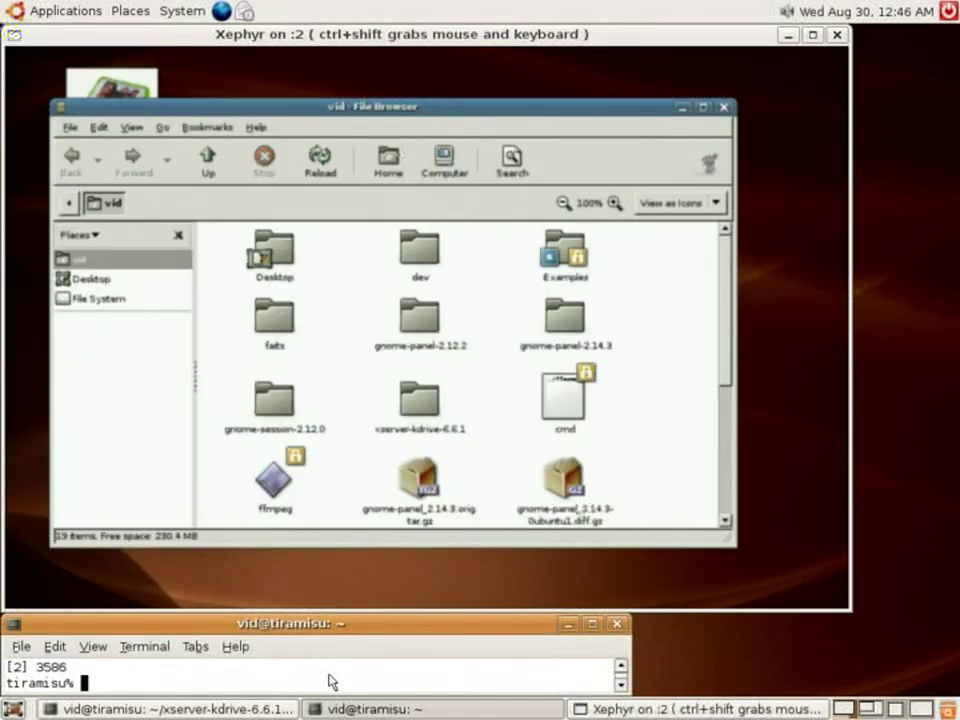
Step: Start gnome-panel& on the swizzled Xephyr display
{"action": "type", "text": "gnome-pa"}
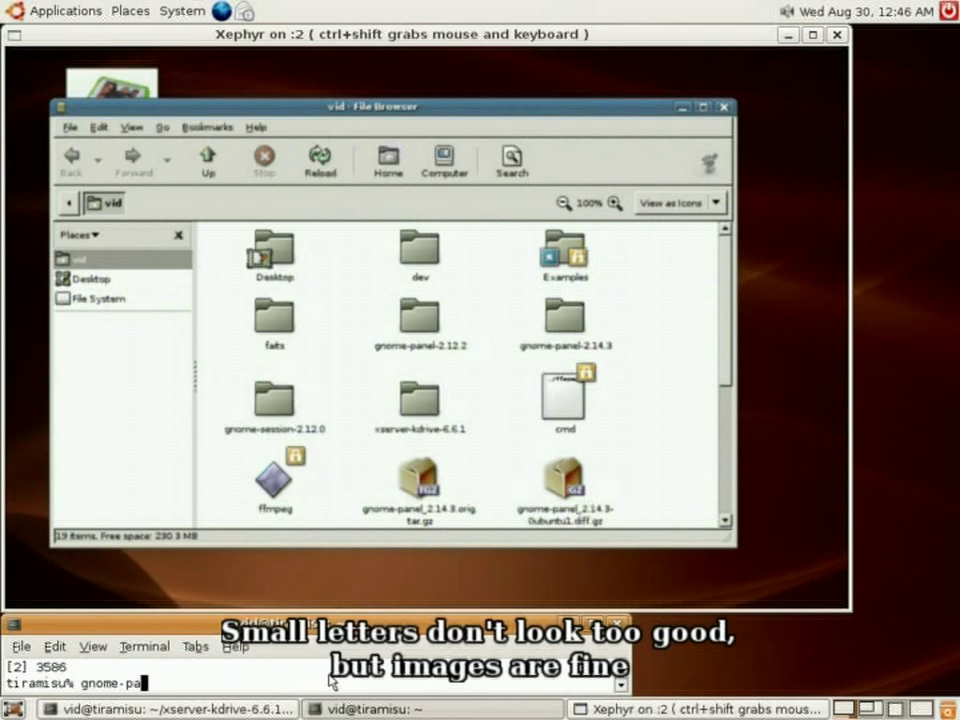
{"action": "type", "text": "nel&"}
{"action": "key", "text": "Return"}
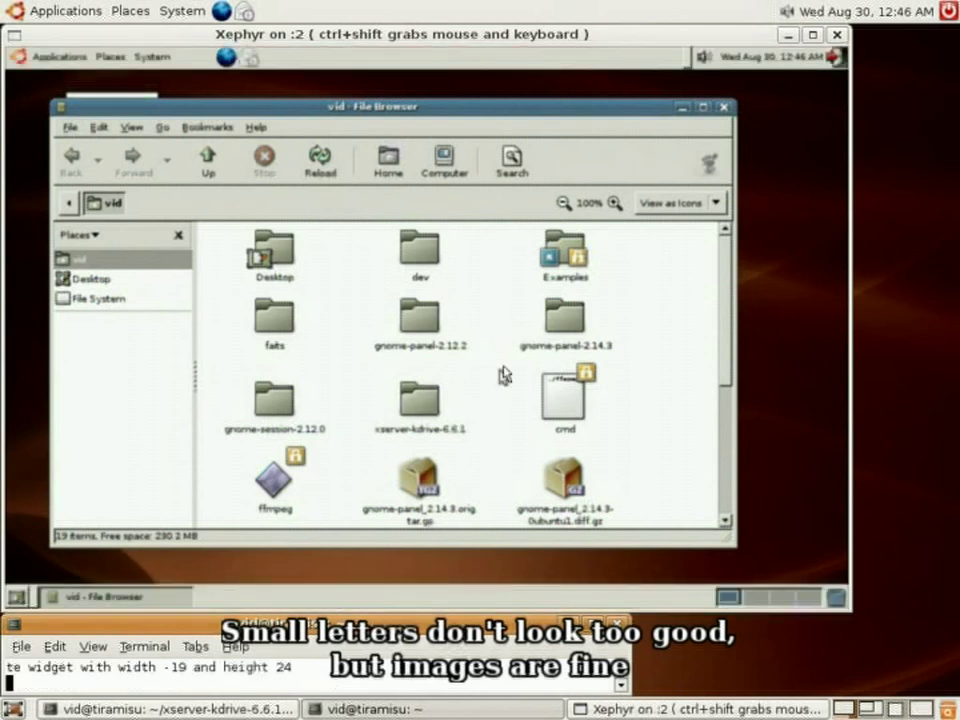
Step: Close the nested file browser window, then show and hide the nested panel clock's calendar
{"action": "left_click_drag", "start_coordinate": [647, 101], "coordinate": [719, 107]}
{"action": "left_click", "coordinate": [754, 102]}
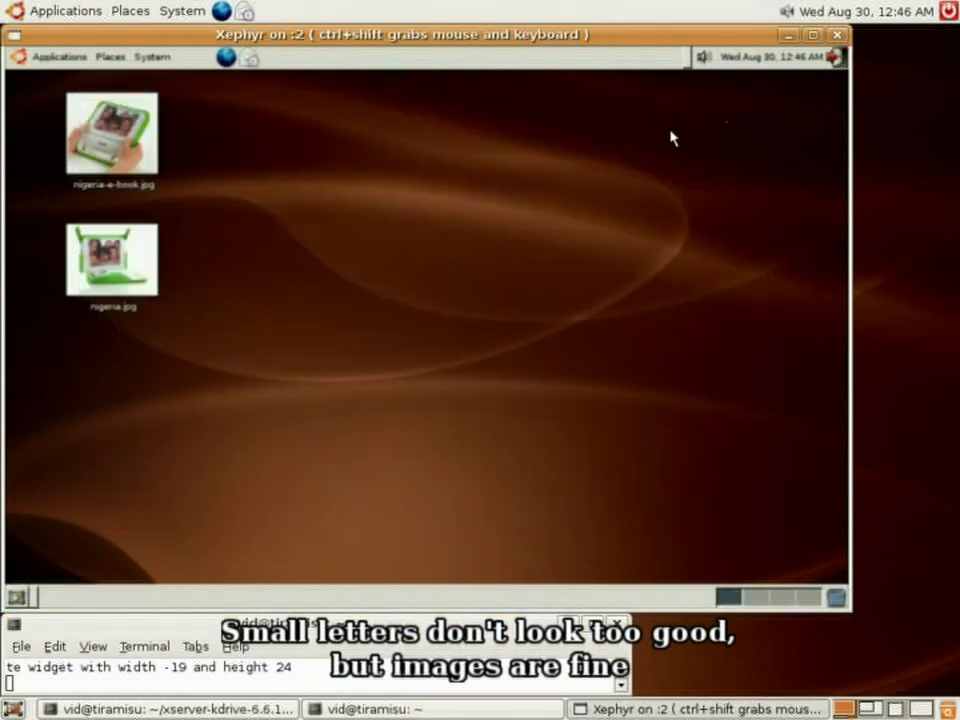
{"action": "left_click", "coordinate": [756, 59]}
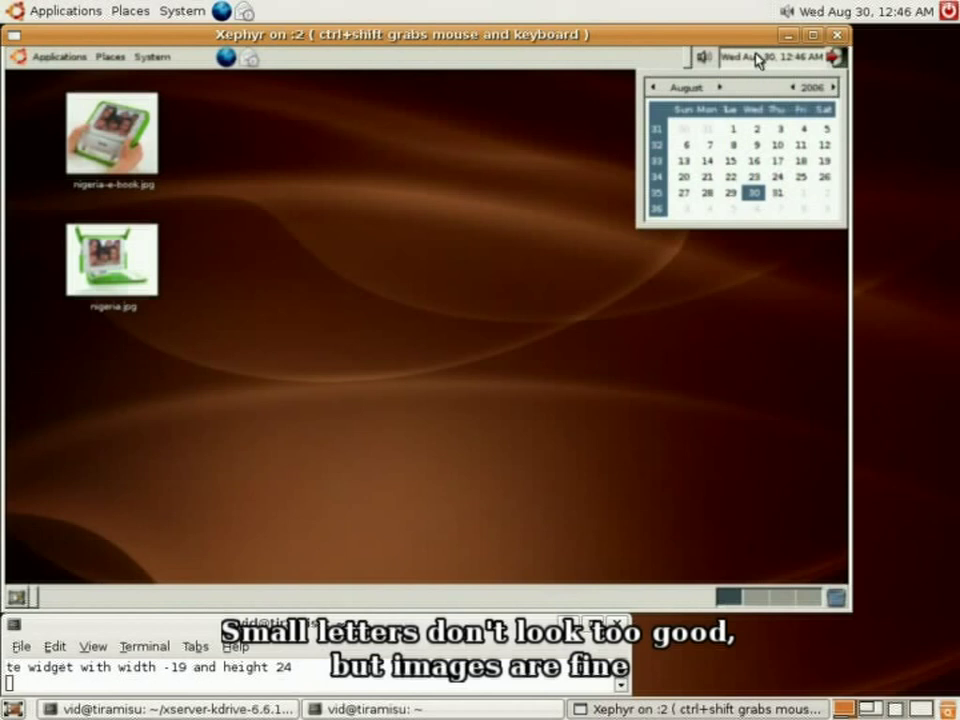
{"action": "left_click", "coordinate": [756, 59]}
Step: Open nigeria-e-book.jpg from the nested desktop, zoom it to 300%, pan across the picture and close the viewer
{"action": "double_click", "coordinate": [133, 168]}
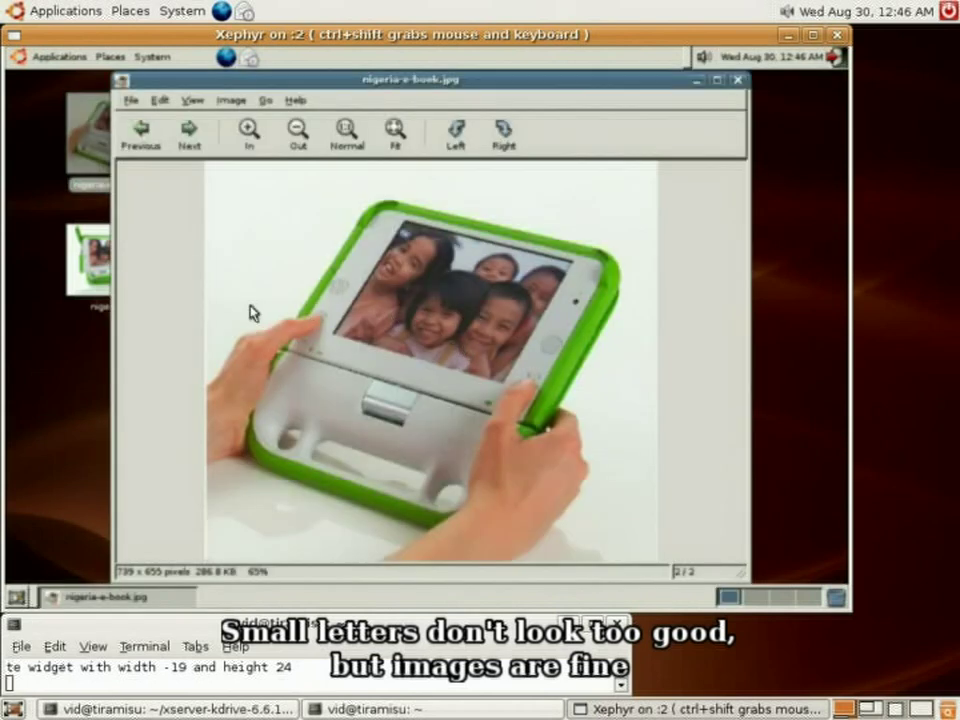
{"action": "left_click", "coordinate": [253, 138]}
{"action": "left_click", "coordinate": [253, 138]}
{"action": "left_click", "coordinate": [255, 140]}
{"action": "left_click", "coordinate": [253, 138]}
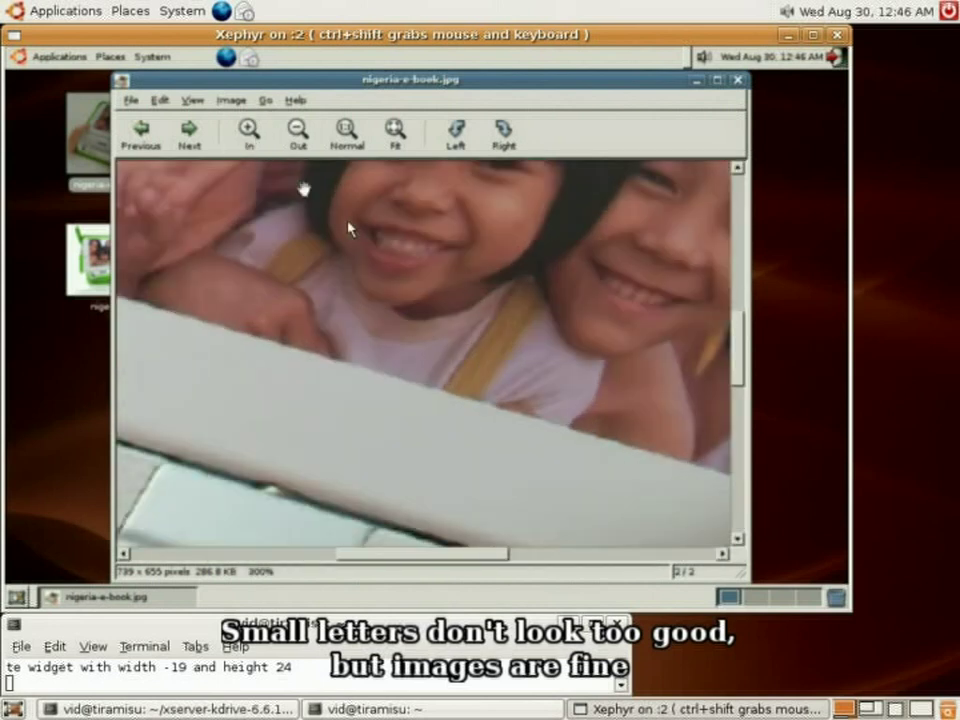
{"action": "left_click_drag", "start_coordinate": [671, 317], "coordinate": [514, 239]}
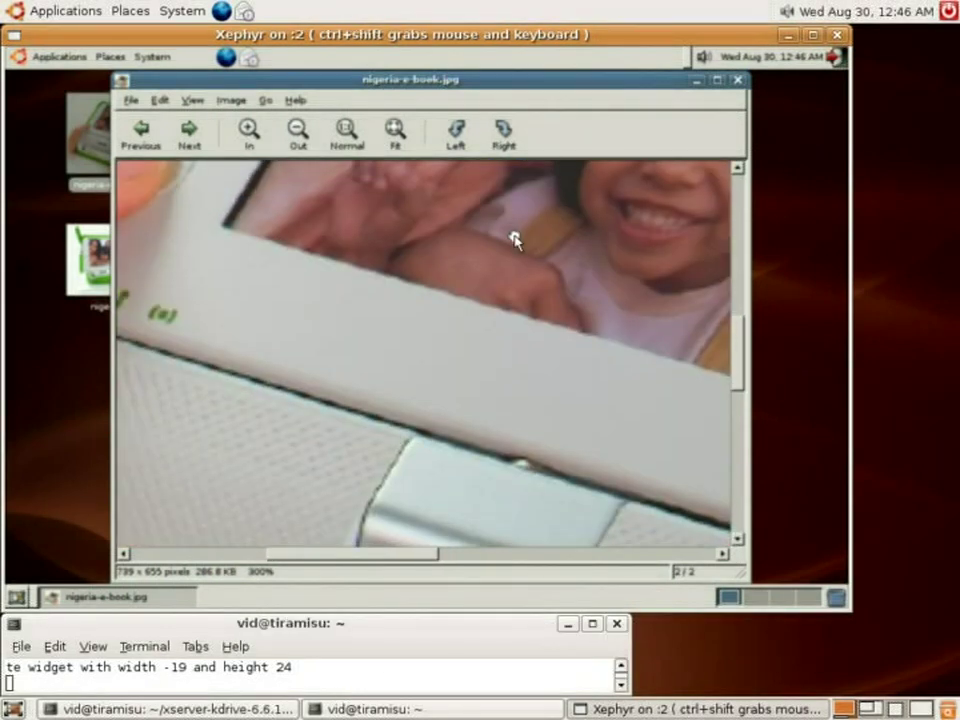
{"action": "left_click", "coordinate": [738, 79]}
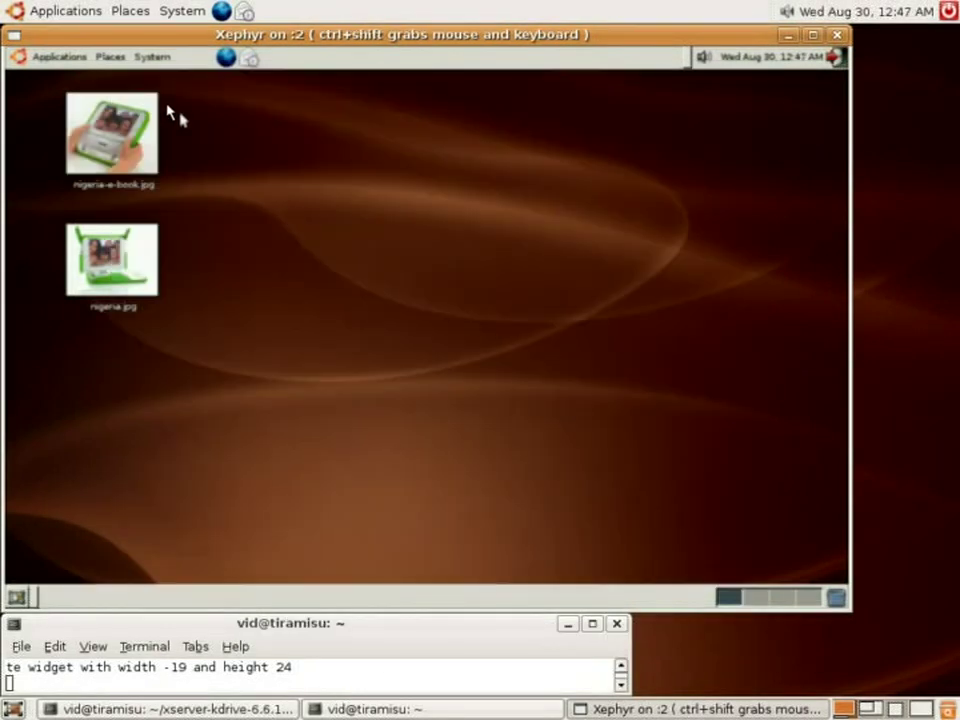
Step: View the Office entries of the nested Applications menu, dismiss it and close the Xephyr window
{"action": "left_click", "coordinate": [60, 57]}
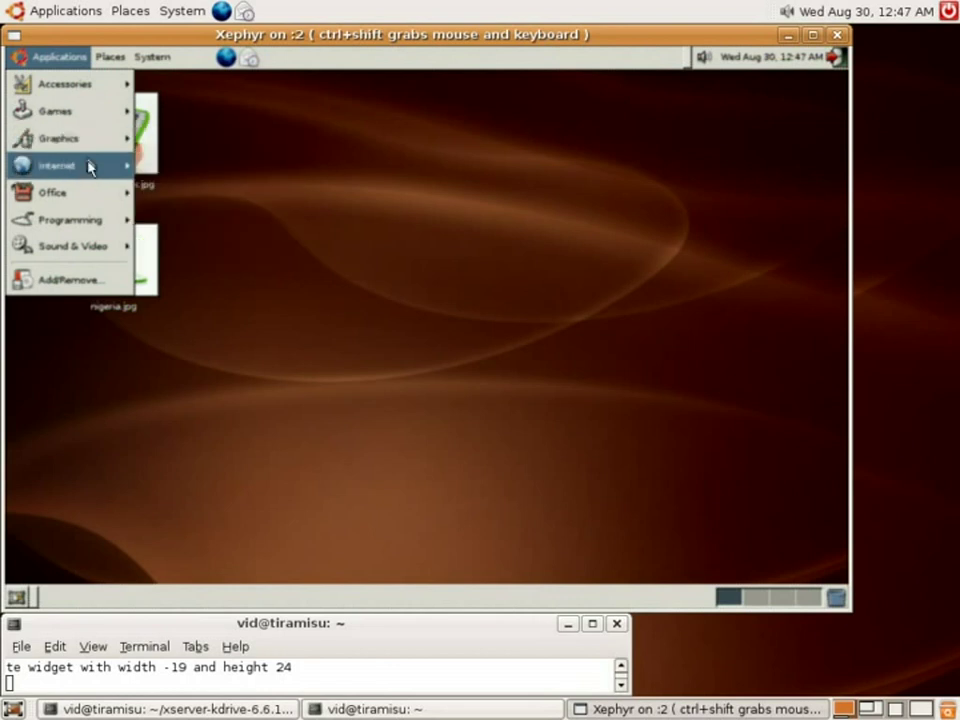
{"action": "mouse_move", "coordinate": [90, 200]}
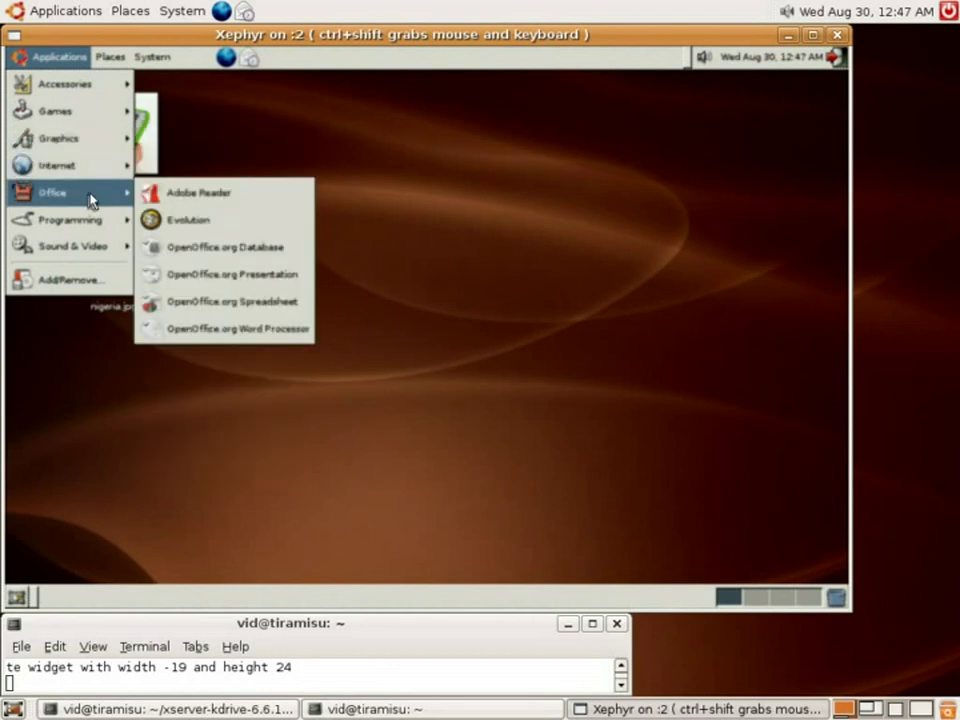
{"action": "left_click", "coordinate": [270, 170]}
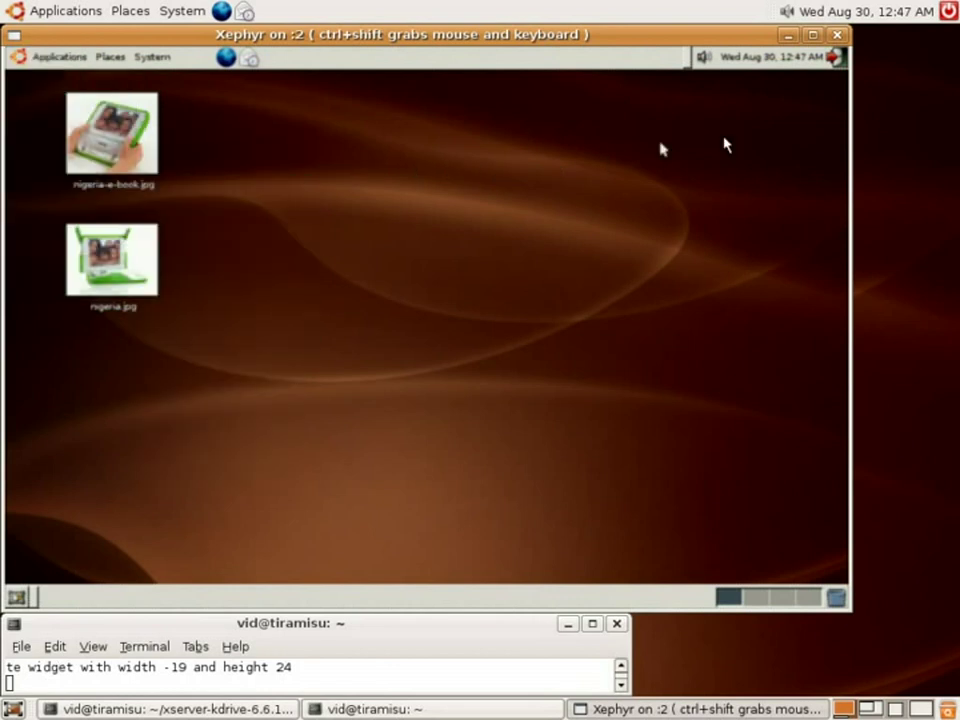
{"action": "left_click", "coordinate": [838, 37]}
{"action": "left_click", "coordinate": [435, 263]}
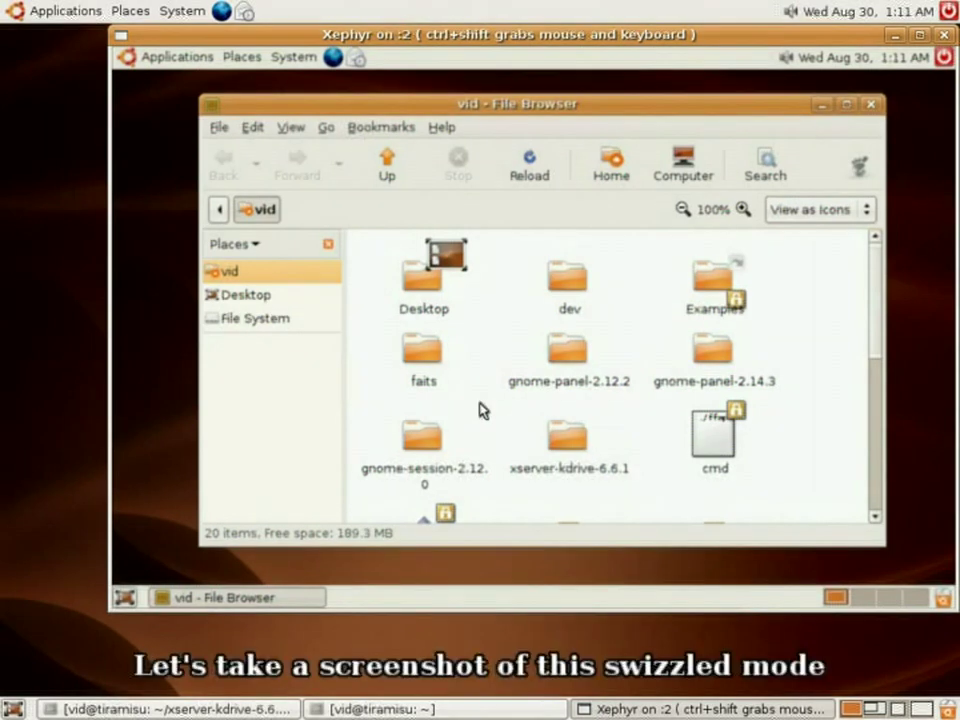
Step: Capture a screenshot of the swizzled Xephyr window and save it to the Desktop as screenshot.png
{"action": "key", "text": "alt+Print"}
{"action": "type", "text": "screenshot.png"}
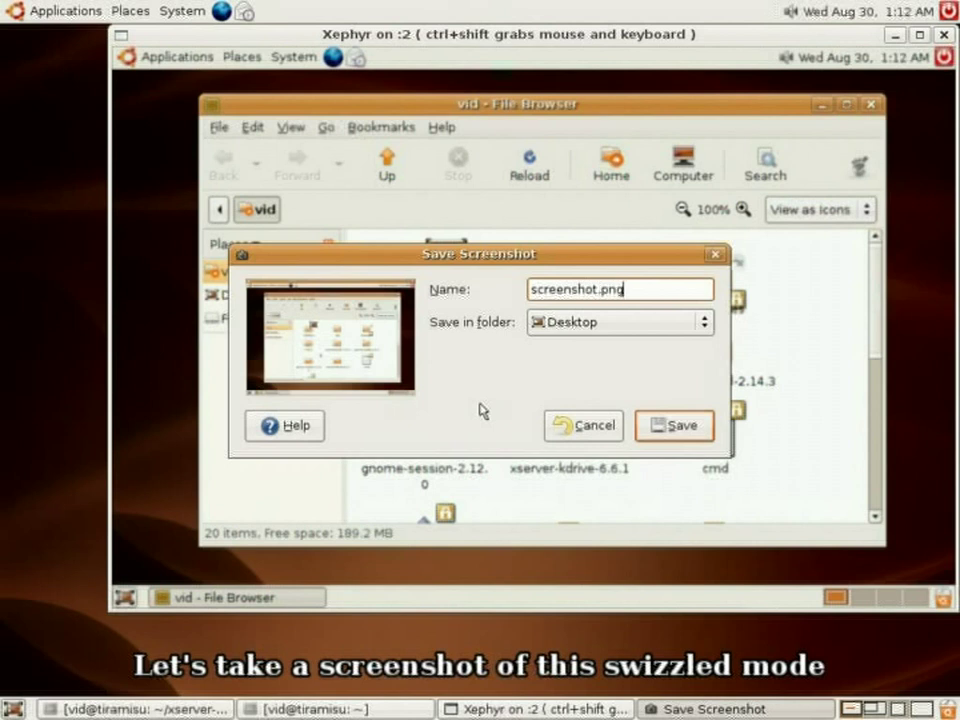
{"action": "key", "text": "Return"}
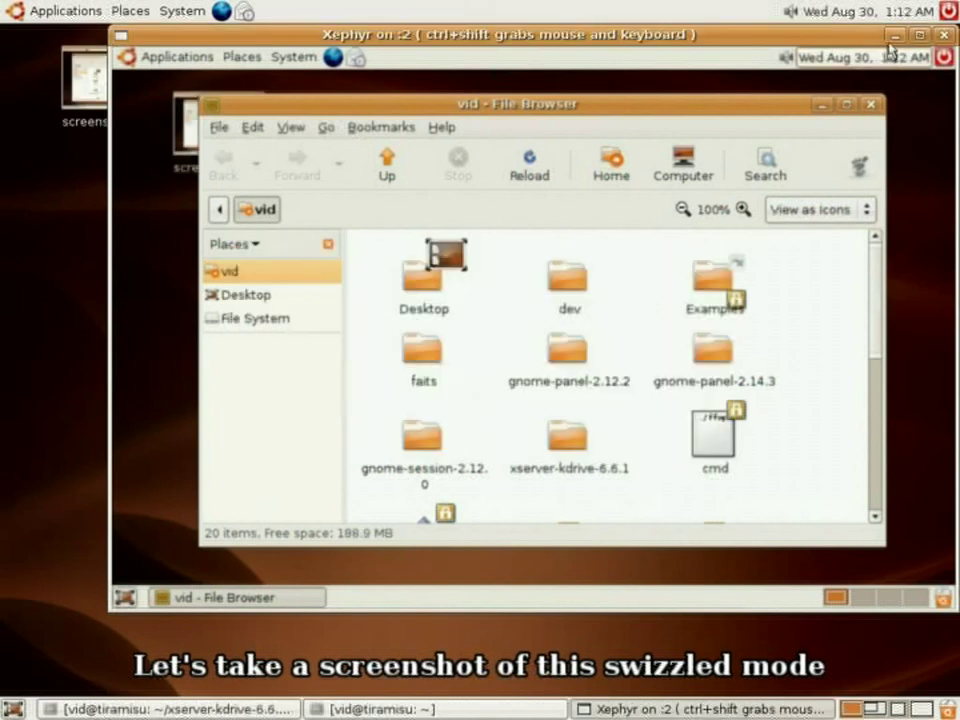
Step: Minimize the Xephyr window, open screenshot.png from the desktop and enlarge its upper-left area to 330%
{"action": "left_click", "coordinate": [890, 40]}
{"action": "double_click", "coordinate": [107, 105]}
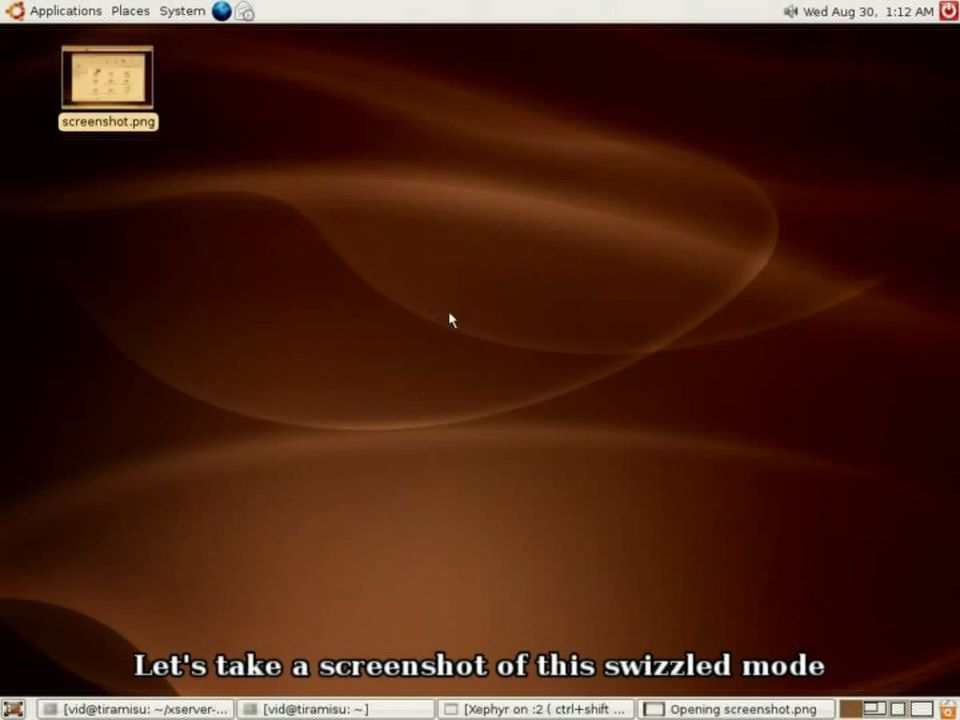
{"action": "scroll", "coordinate": [540, 397], "scroll_direction": "up", "scroll_amount": 14}
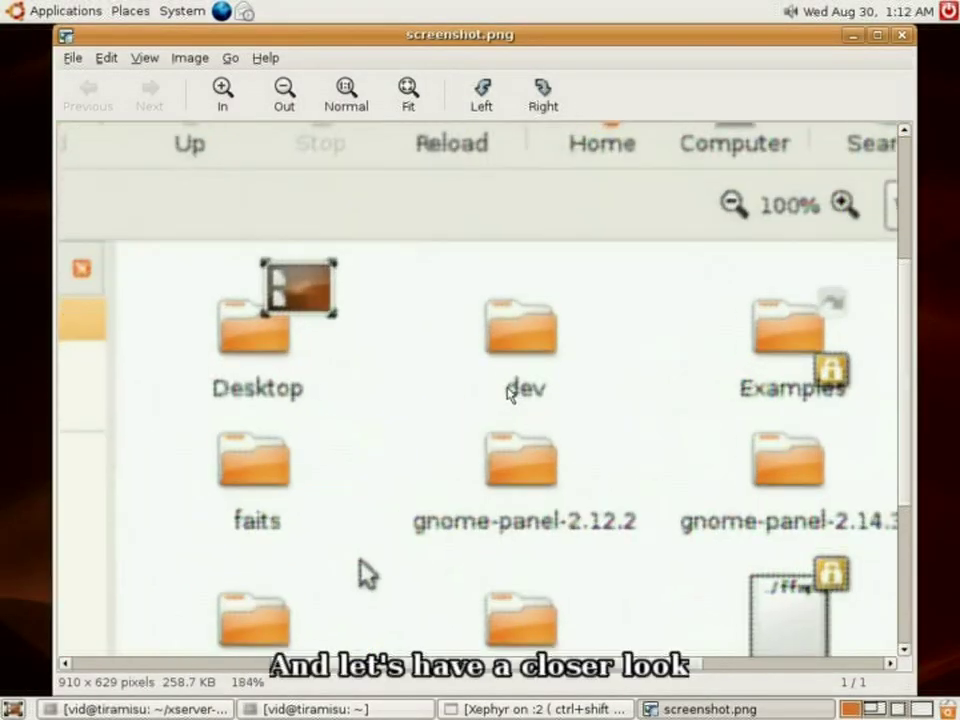
{"action": "scroll", "coordinate": [272, 300], "scroll_direction": "up", "scroll_amount": 3}
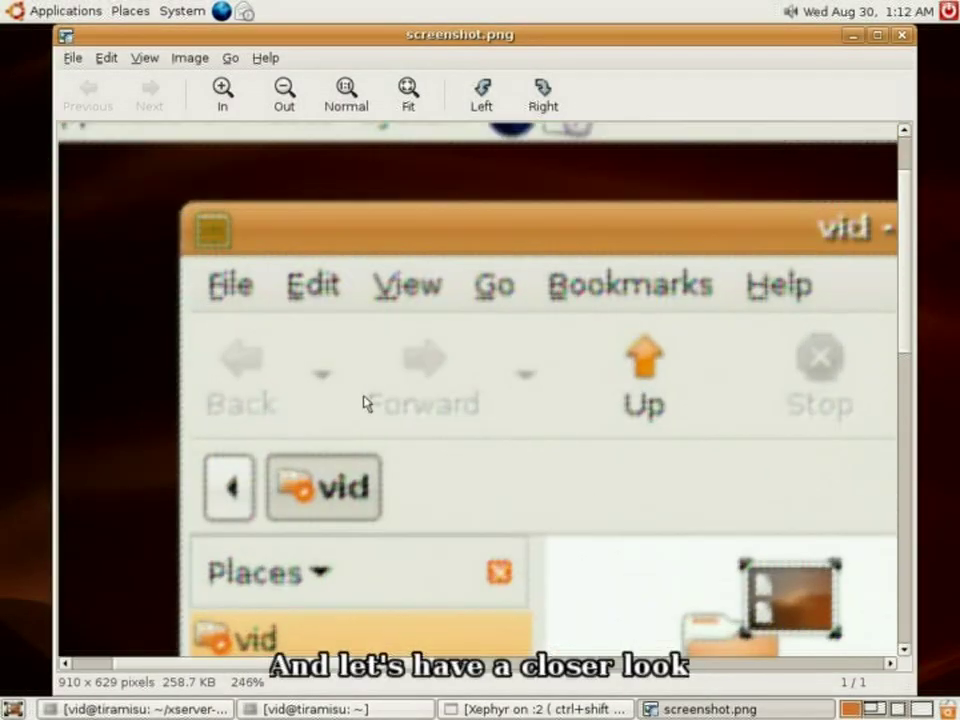
{"action": "scroll", "coordinate": [365, 402], "scroll_direction": "up", "scroll_amount": 3}
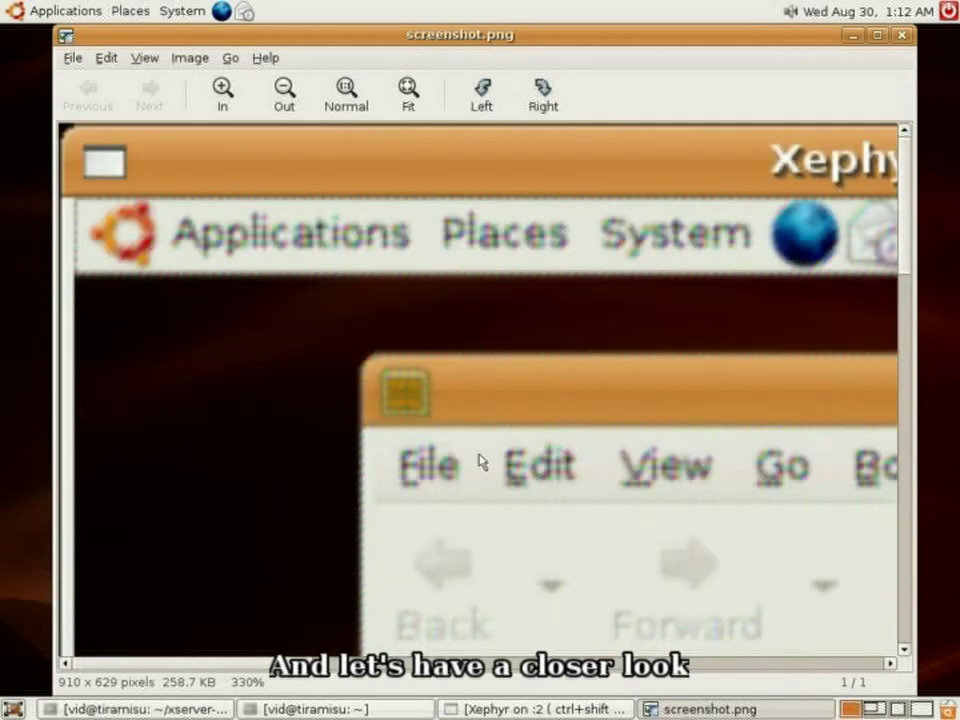
Step: Turn off smoothing of zoomed images in the viewer's preferences and enlarge the screenshot to 654%
{"action": "left_click", "coordinate": [105, 58]}
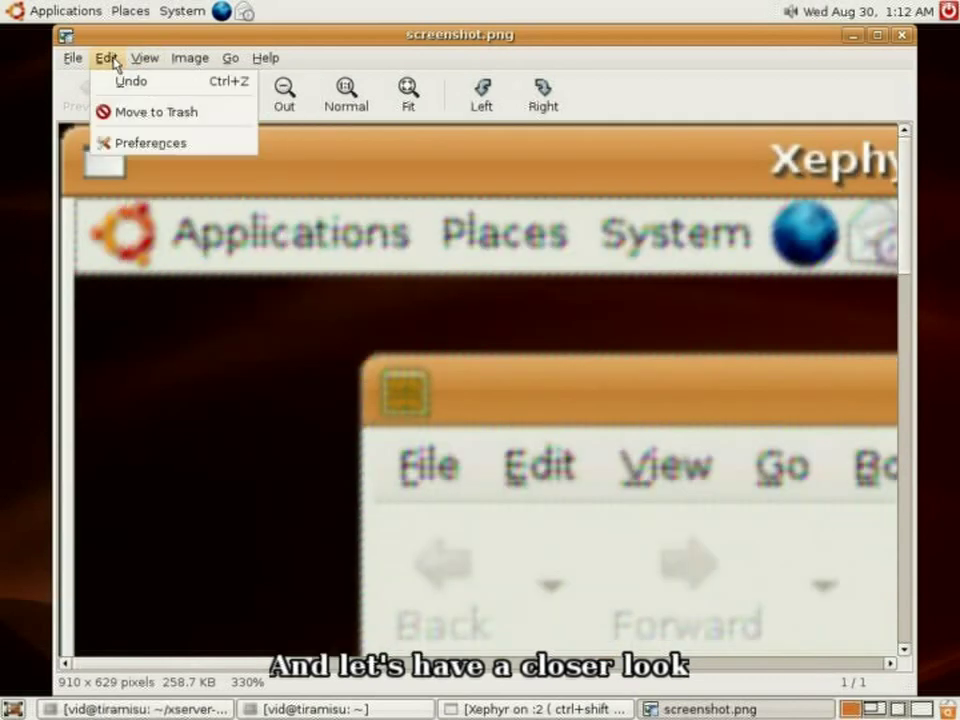
{"action": "left_click", "coordinate": [124, 141]}
{"action": "left_click", "coordinate": [446, 274]}
{"action": "left_click", "coordinate": [593, 446]}
{"action": "scroll", "coordinate": [261, 373], "scroll_direction": "up", "scroll_amount": 2}
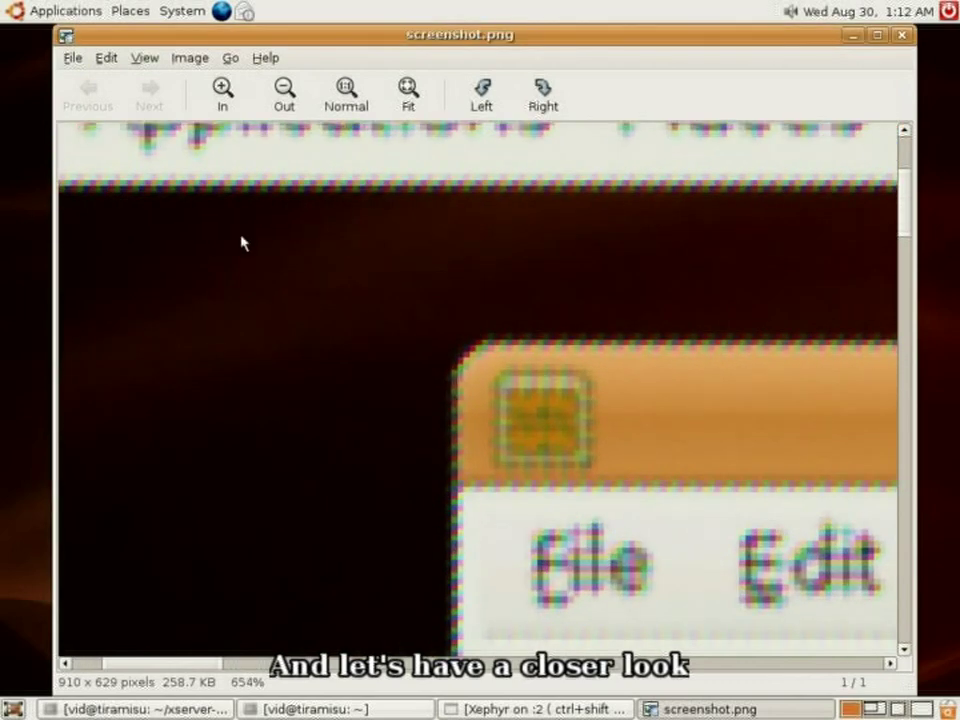
Step: Examine the individual pixel colors of the Applications label in the screenshot at up to 1359% zoom
{"action": "left_click_drag", "start_coordinate": [241, 242], "coordinate": [510, 471]}
{"action": "scroll", "coordinate": [242, 328], "scroll_direction": "up", "scroll_amount": 3}
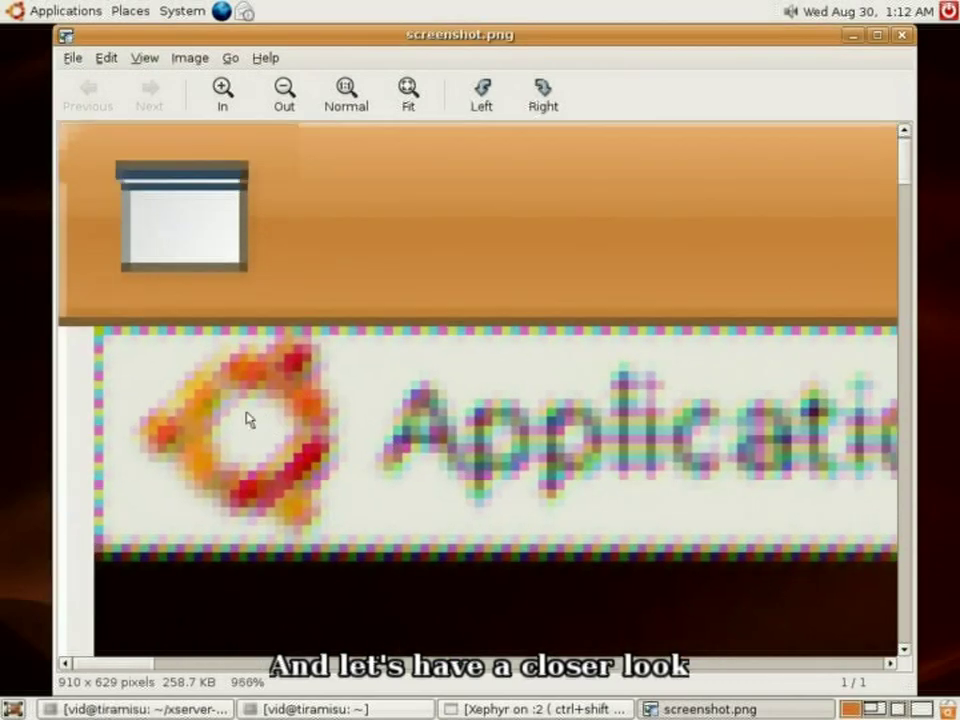
{"action": "scroll", "coordinate": [248, 420], "scroll_direction": "up", "scroll_amount": 2}
{"action": "left_click_drag", "start_coordinate": [298, 405], "coordinate": [486, 444]}
{"action": "left_click_drag", "start_coordinate": [493, 501], "coordinate": [325, 360]}
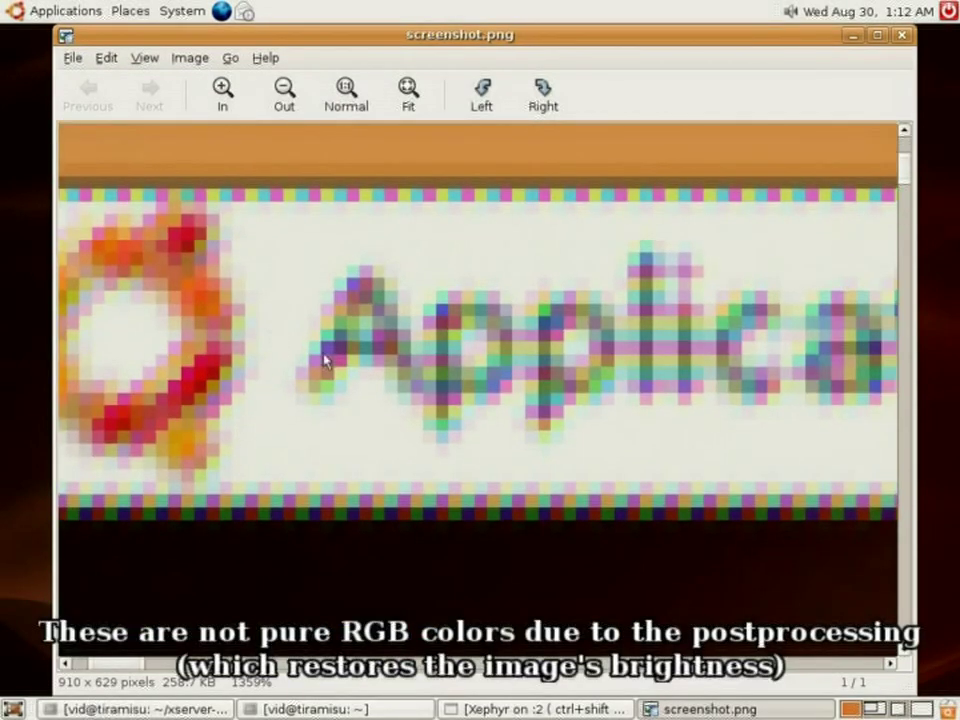
{"action": "left_click_drag", "start_coordinate": [594, 420], "coordinate": [424, 416]}
{"action": "left_click_drag", "start_coordinate": [621, 439], "coordinate": [300, 410]}
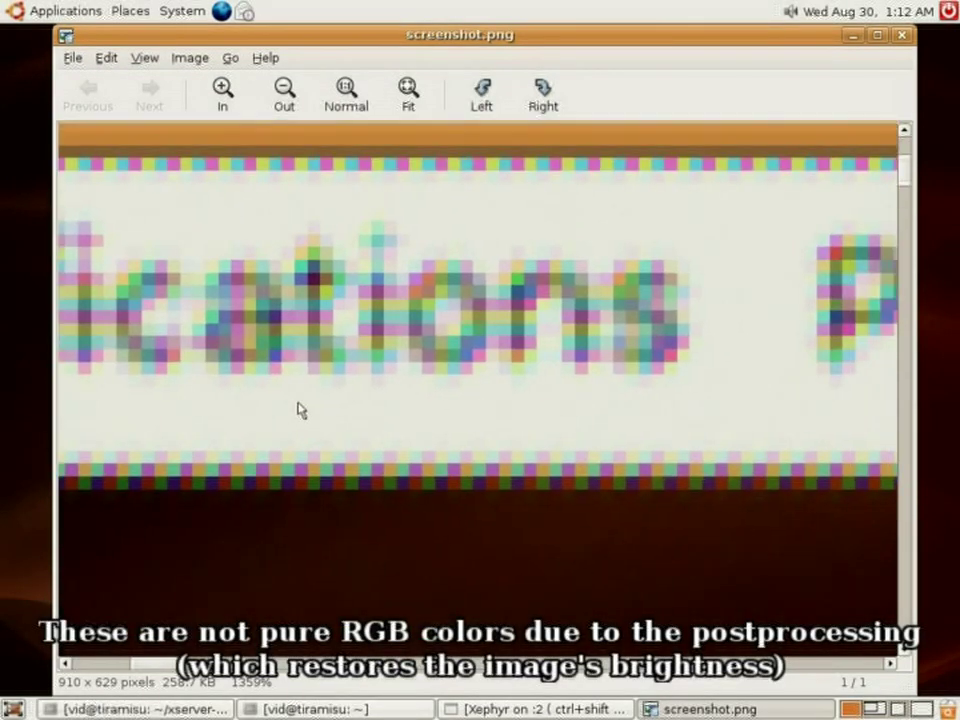
Step: Return the screenshot to its normal 100% size and close the image viewer
{"action": "scroll", "coordinate": [431, 407], "scroll_direction": "down", "scroll_amount": 6}
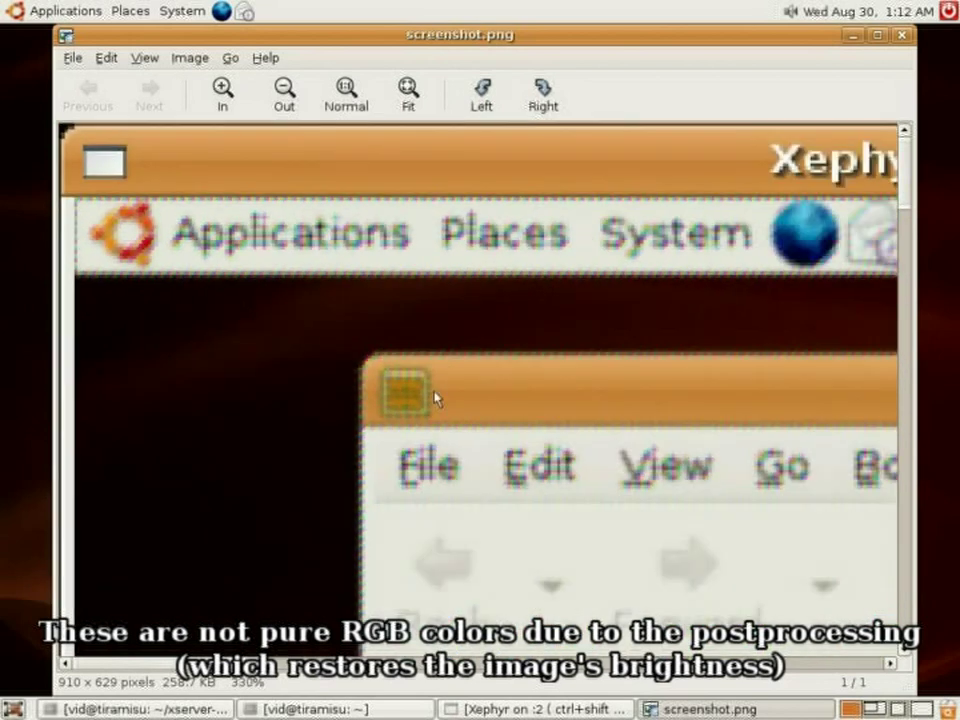
{"action": "scroll", "coordinate": [400, 360], "scroll_direction": "down", "scroll_amount": 2}
{"action": "left_click", "coordinate": [346, 92]}
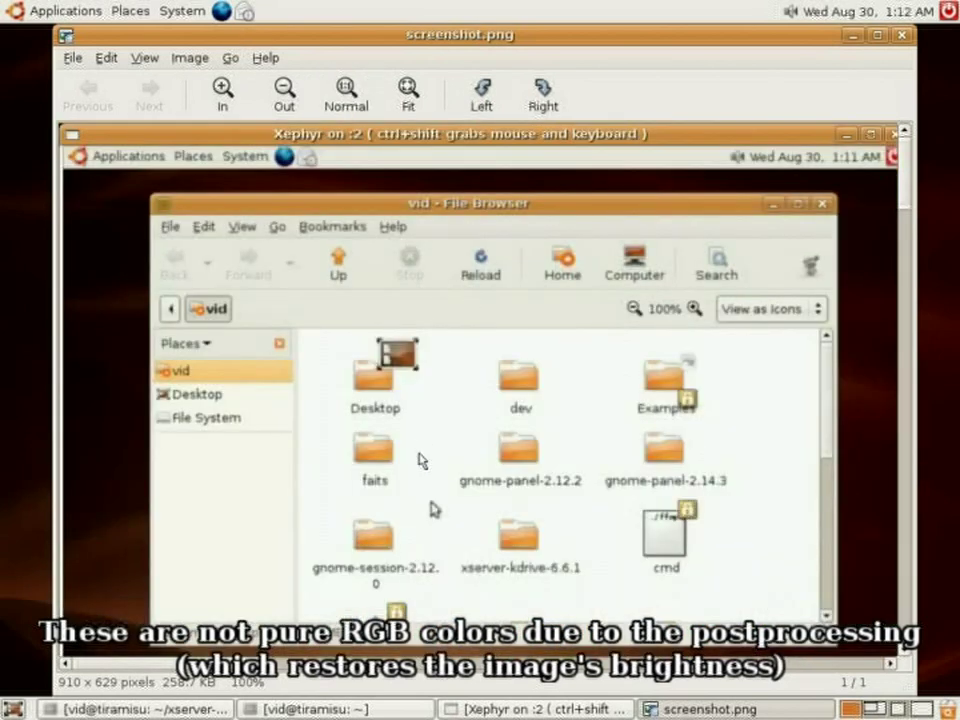
{"action": "key", "text": "ctrl+w"}
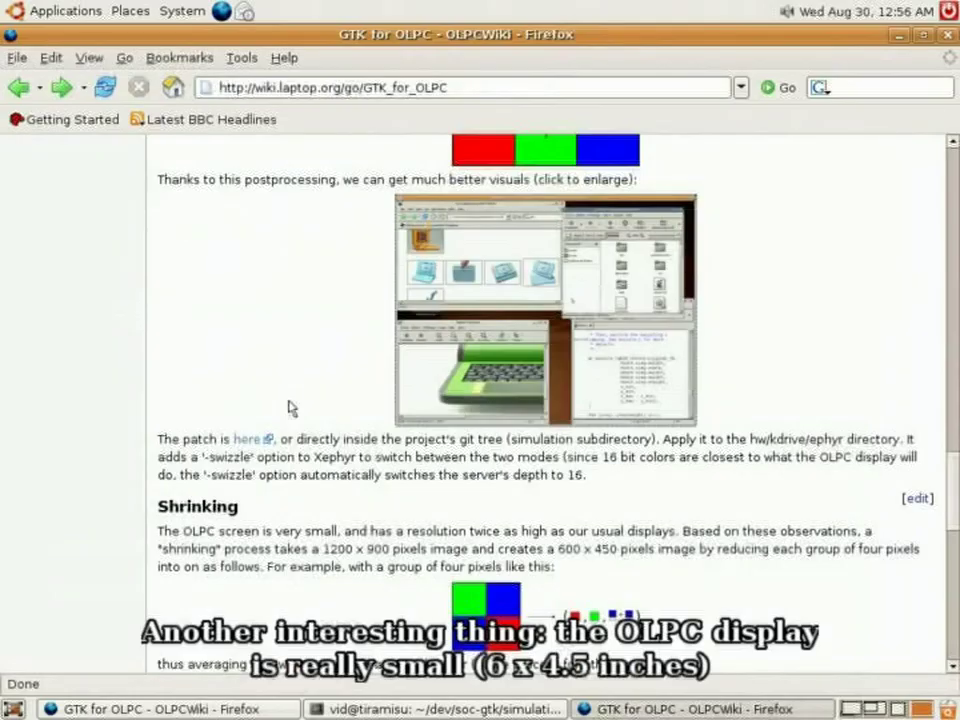
Step: Read the Shrinking section of the GTK for OLPC wiki page, including its pixel-averaging diagram and sample image
{"action": "scroll", "coordinate": [290, 402], "scroll_direction": "down", "scroll_amount": 4}
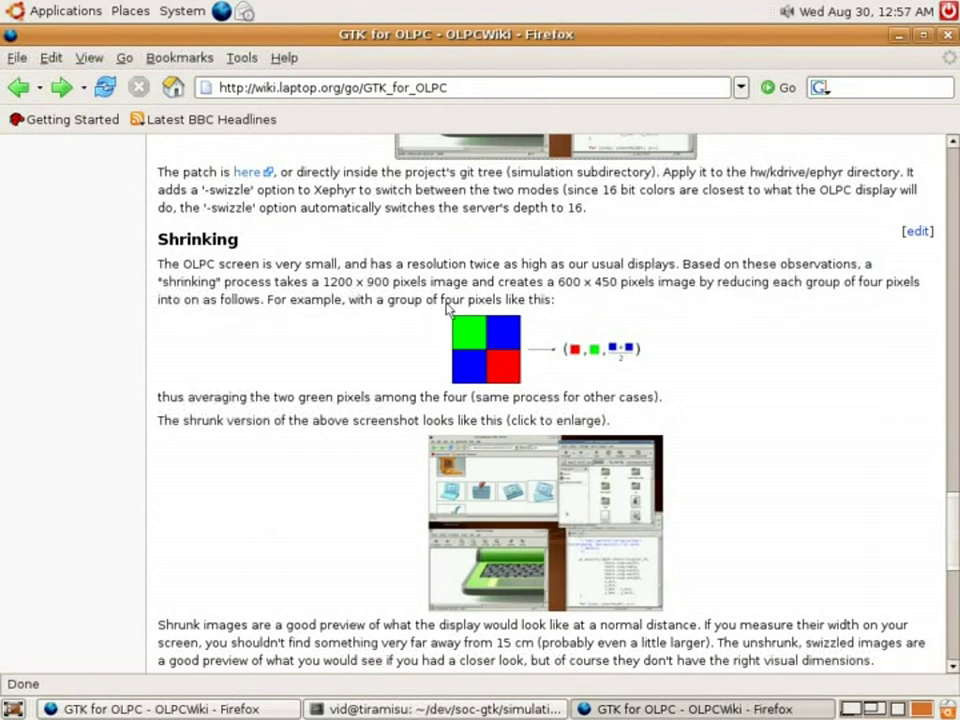
{"action": "scroll", "coordinate": [440, 312], "scroll_direction": "down", "scroll_amount": 1}
{"action": "scroll", "coordinate": [607, 344], "scroll_direction": "down", "scroll_amount": 1}
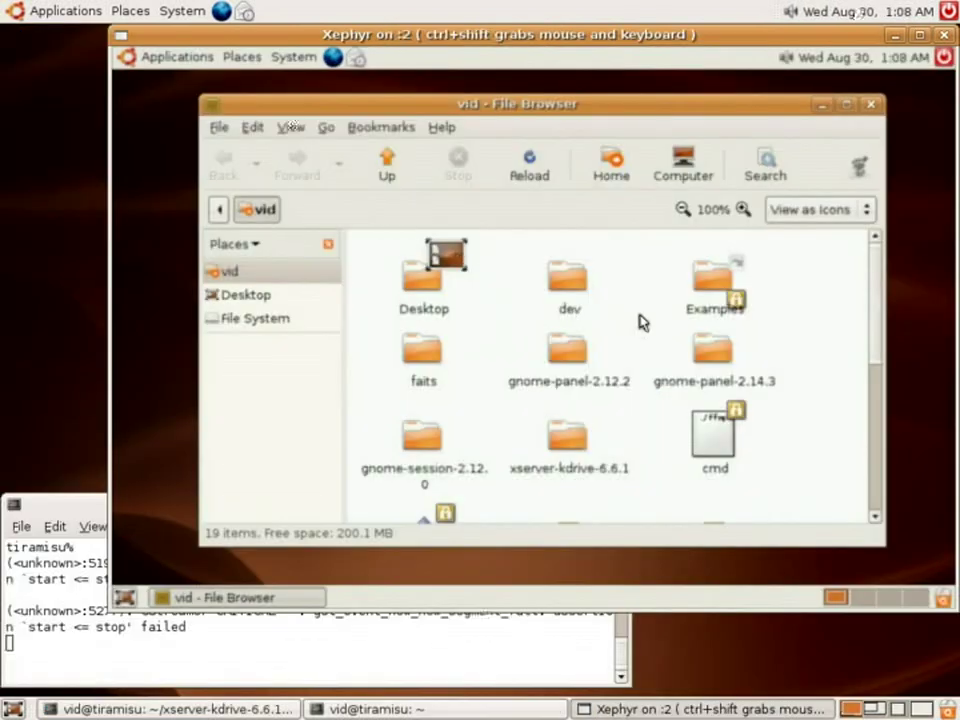
Step: Take a screenshot of the Xephyr window with the nested file browser and save it as sc1.png
{"action": "key", "text": "Print"}
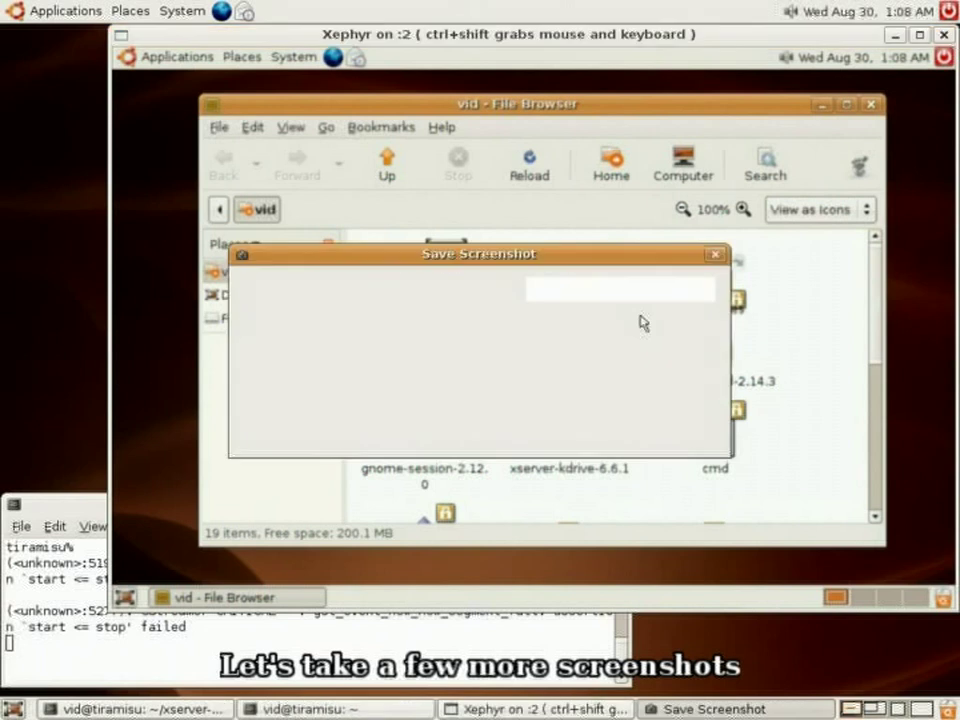
{"action": "type", "text": "sc1.png"}
{"action": "key", "text": "Return"}
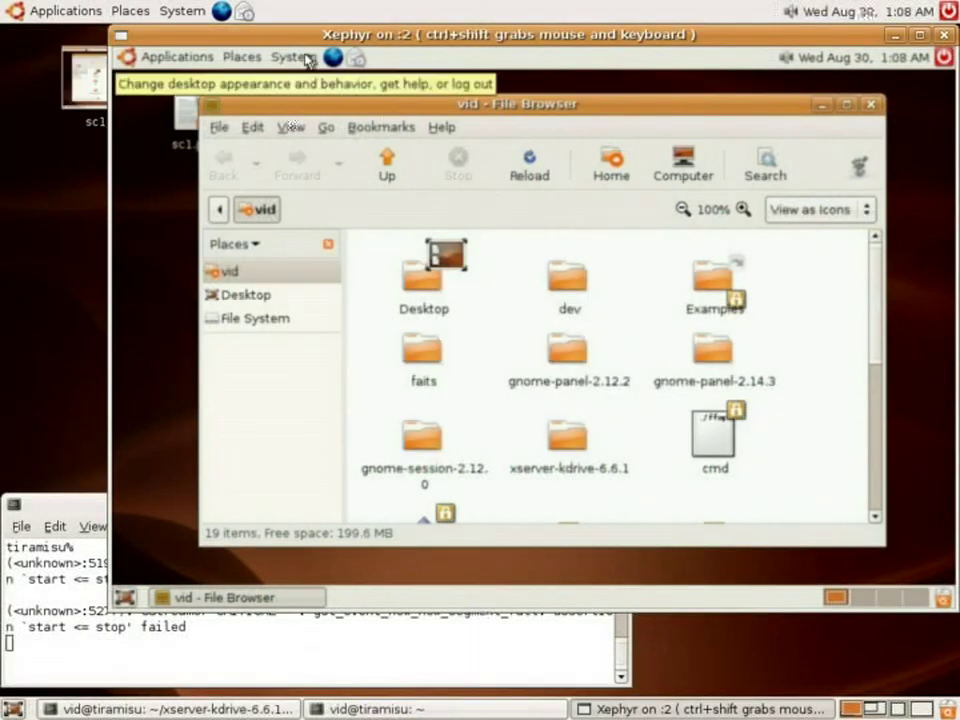
Step: Set the nested desktop's application font size to 16 in the font preferences
{"action": "left_click", "coordinate": [296, 58]}
{"action": "mouse_move", "coordinate": [322, 84]}
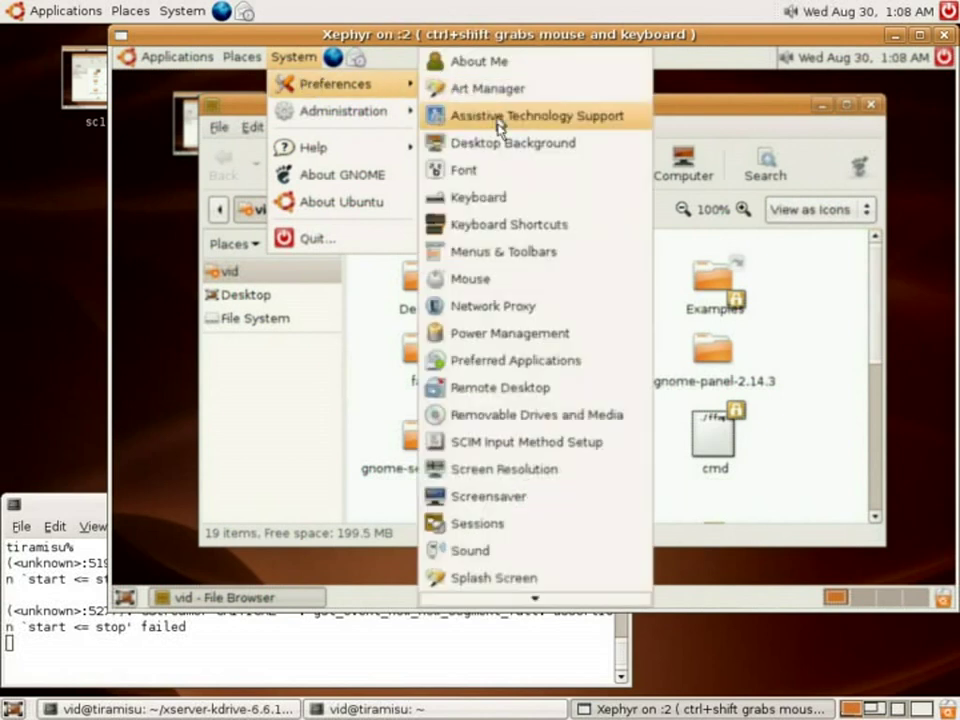
{"action": "left_click", "coordinate": [504, 172]}
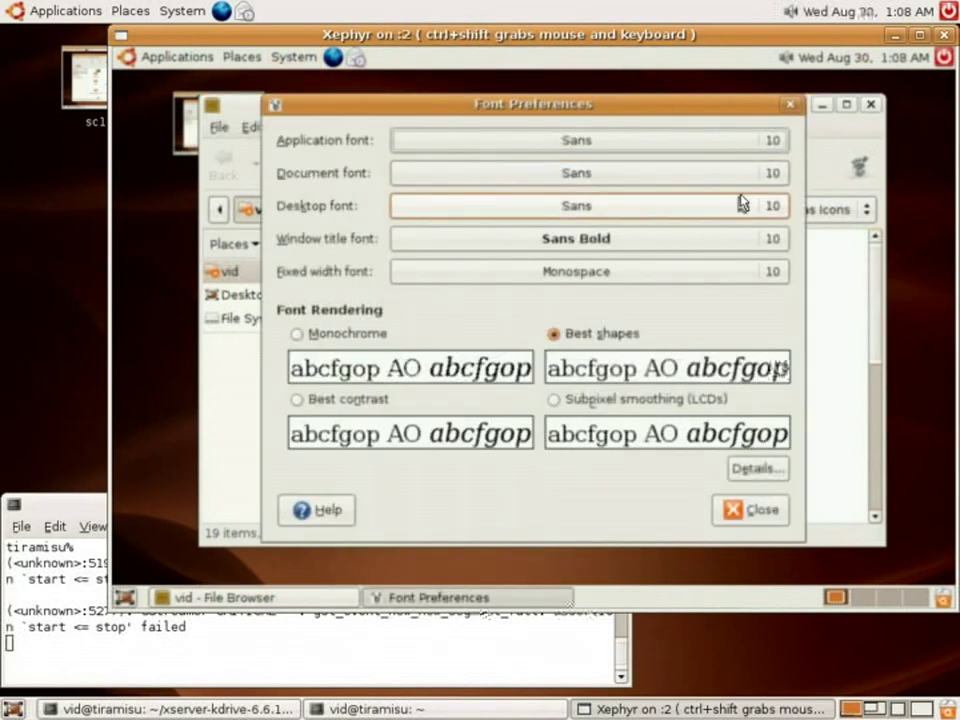
{"action": "left_click", "coordinate": [760, 145]}
{"action": "left_click_drag", "start_coordinate": [731, 285], "coordinate": [729, 302]}
{"action": "left_click", "coordinate": [706, 346]}
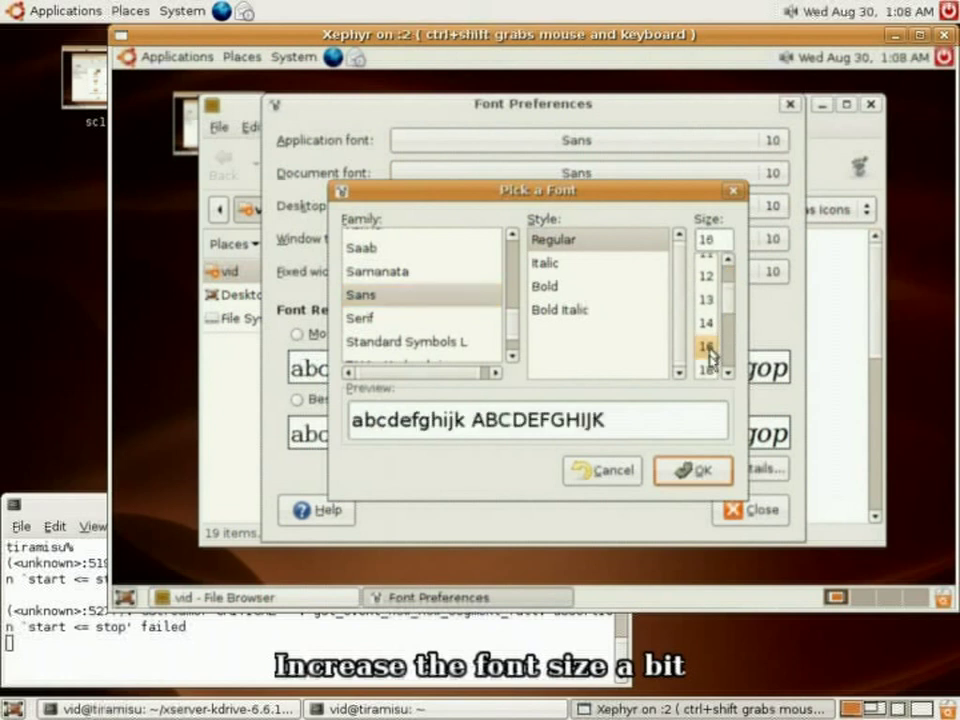
{"action": "left_click", "coordinate": [699, 467]}
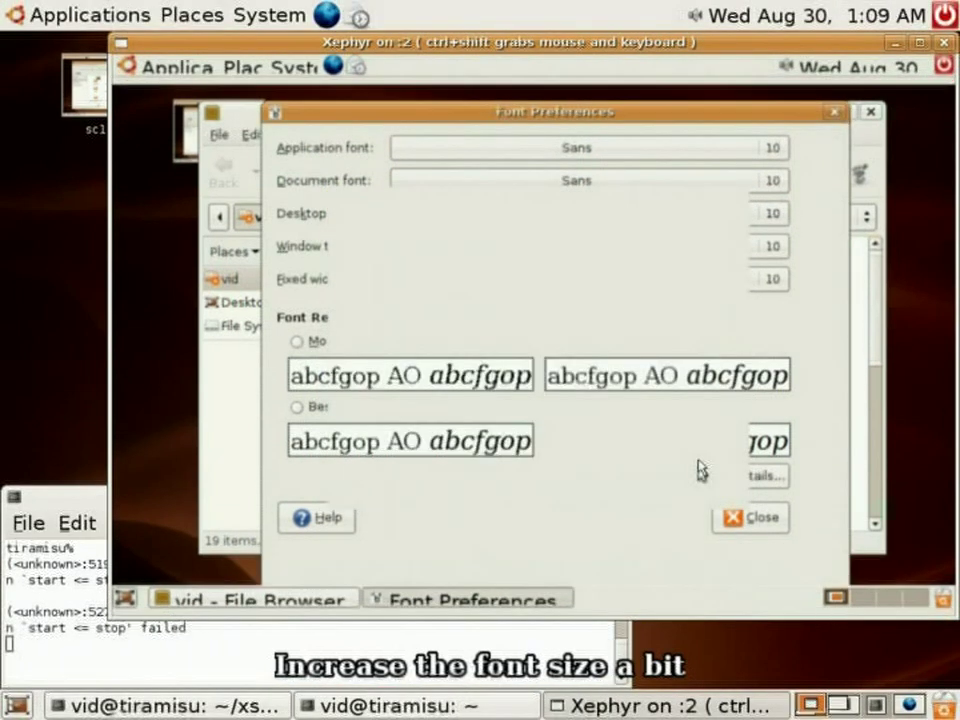
Step: Bring the nested file browser to the front and save a screenshot of the Xephyr window as sc2.png on the Desktop
{"action": "left_click", "coordinate": [222, 458]}
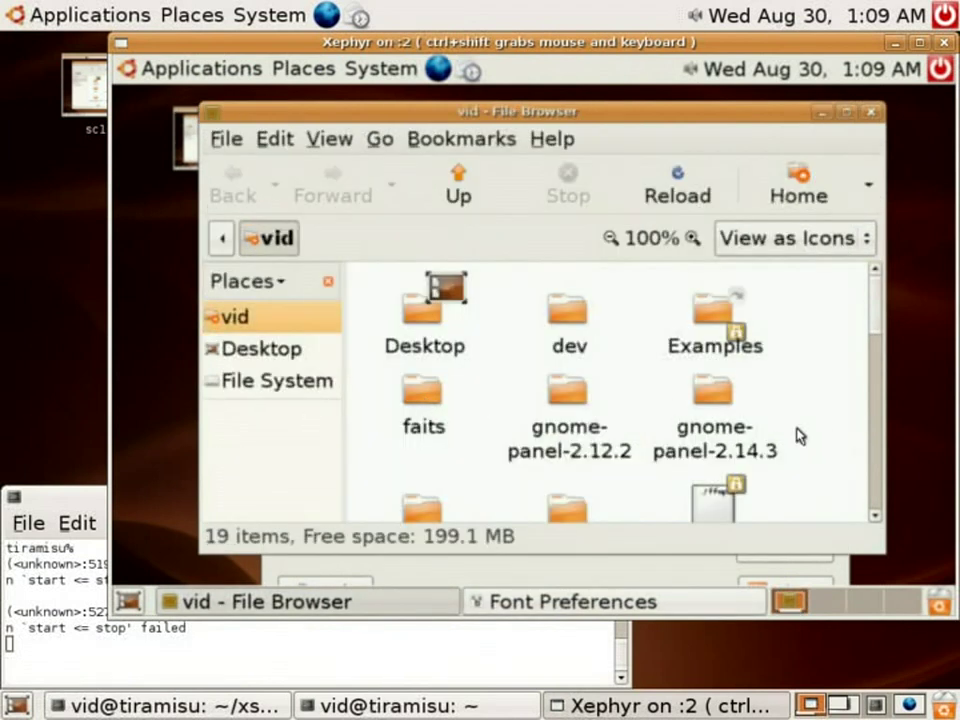
{"action": "key", "text": "Print"}
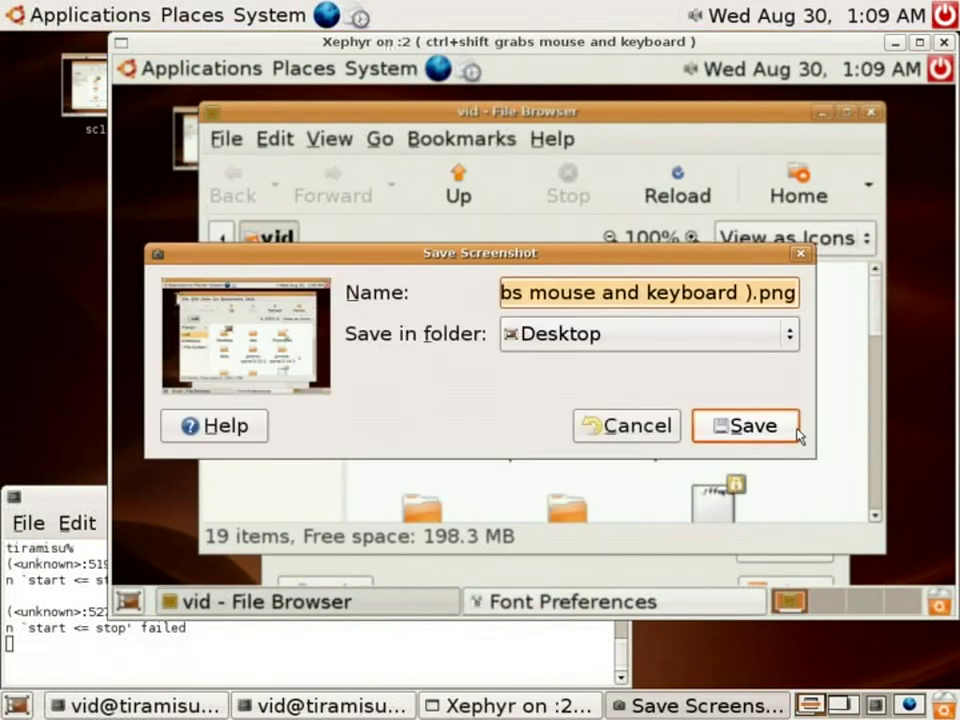
{"action": "type", "text": "sc2"}
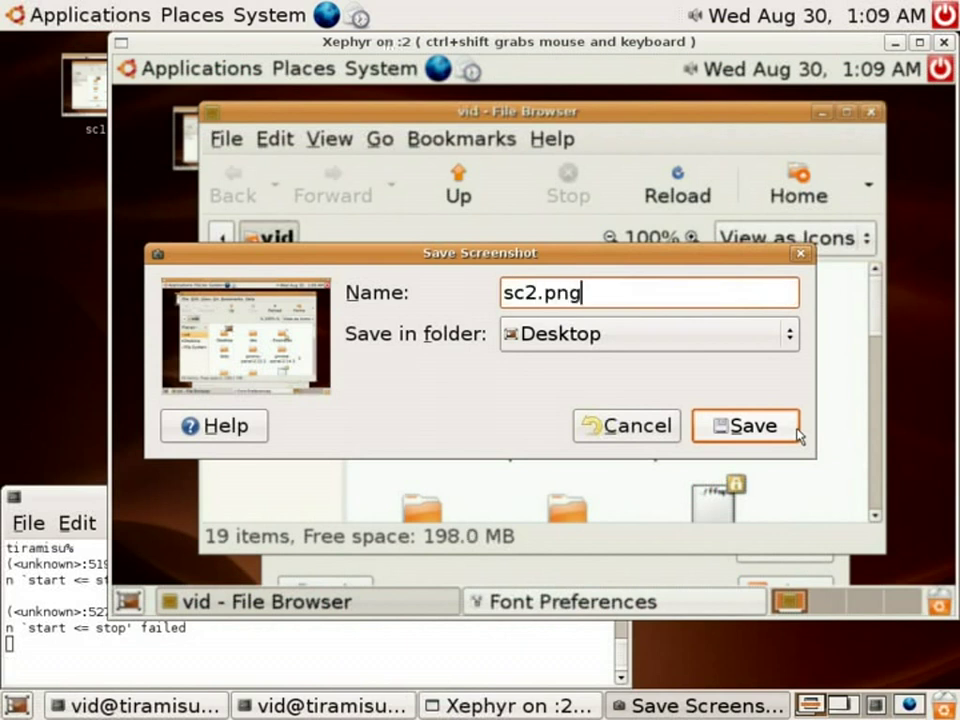
{"action": "left_click", "coordinate": [760, 427]}
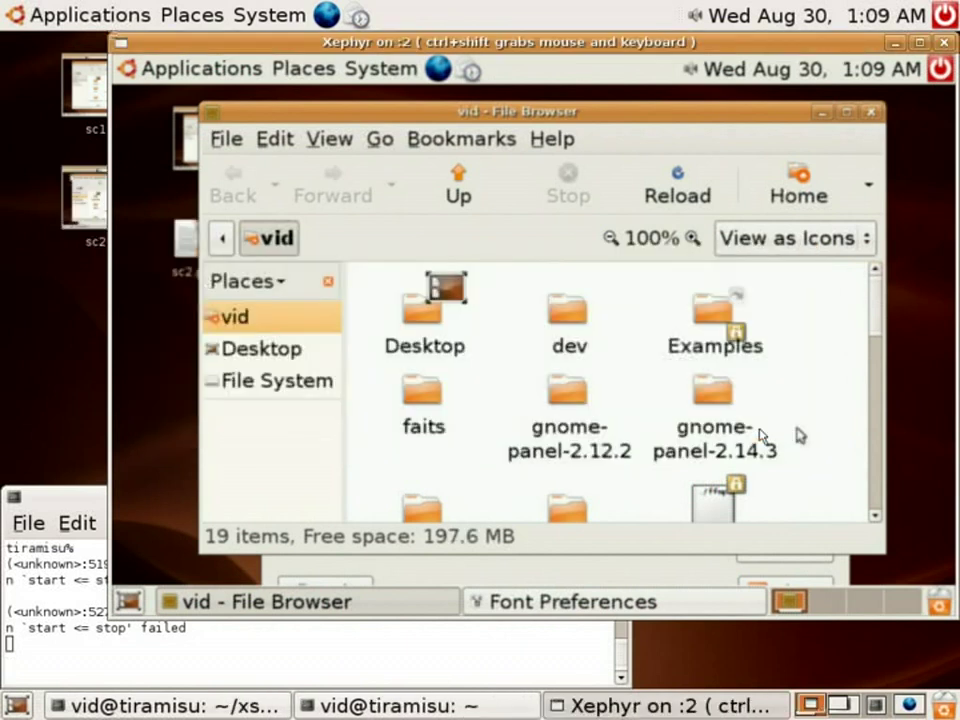
Step: Choose the second-largest whiteglass pointer theme in the nested desktop's mouse preferences and close them
{"action": "left_click", "coordinate": [381, 68]}
{"action": "mouse_move", "coordinate": [405, 103]}
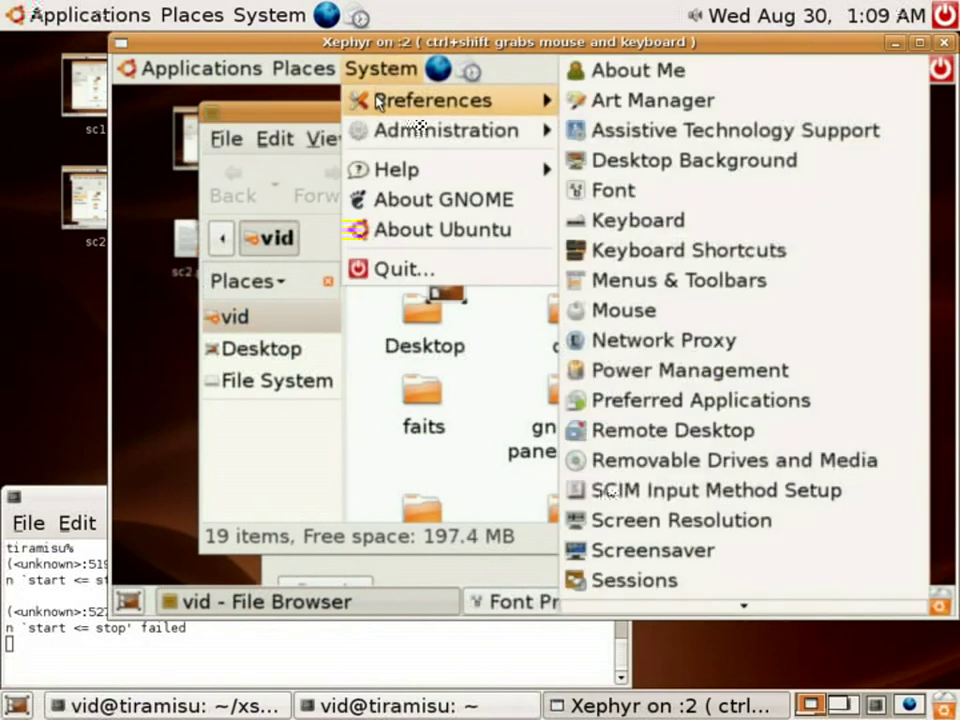
{"action": "left_click", "coordinate": [640, 313]}
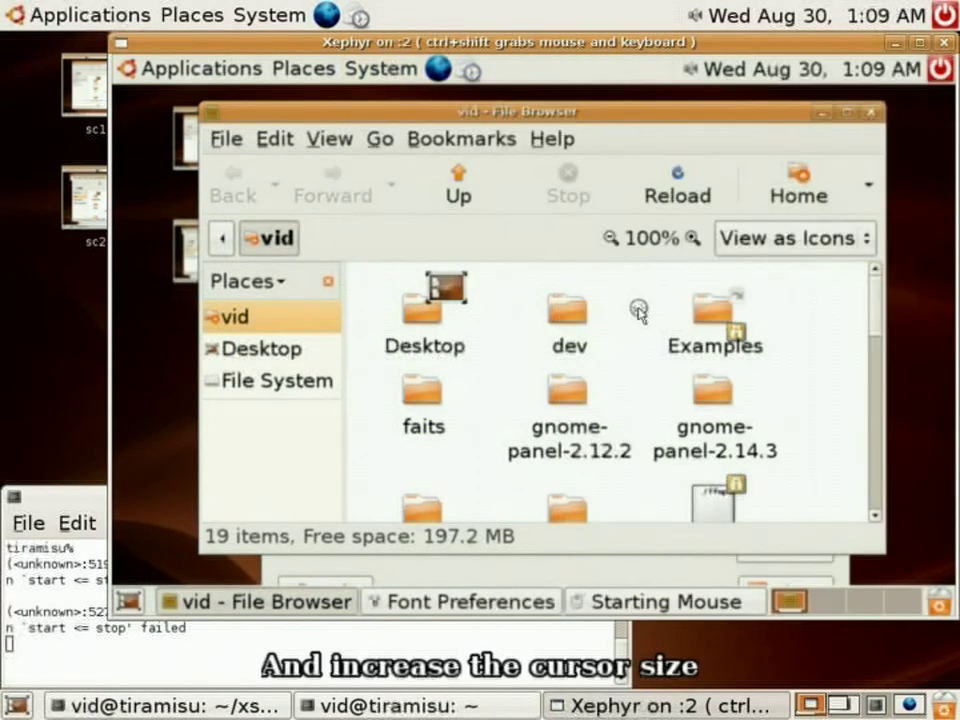
{"action": "left_click", "coordinate": [398, 170]}
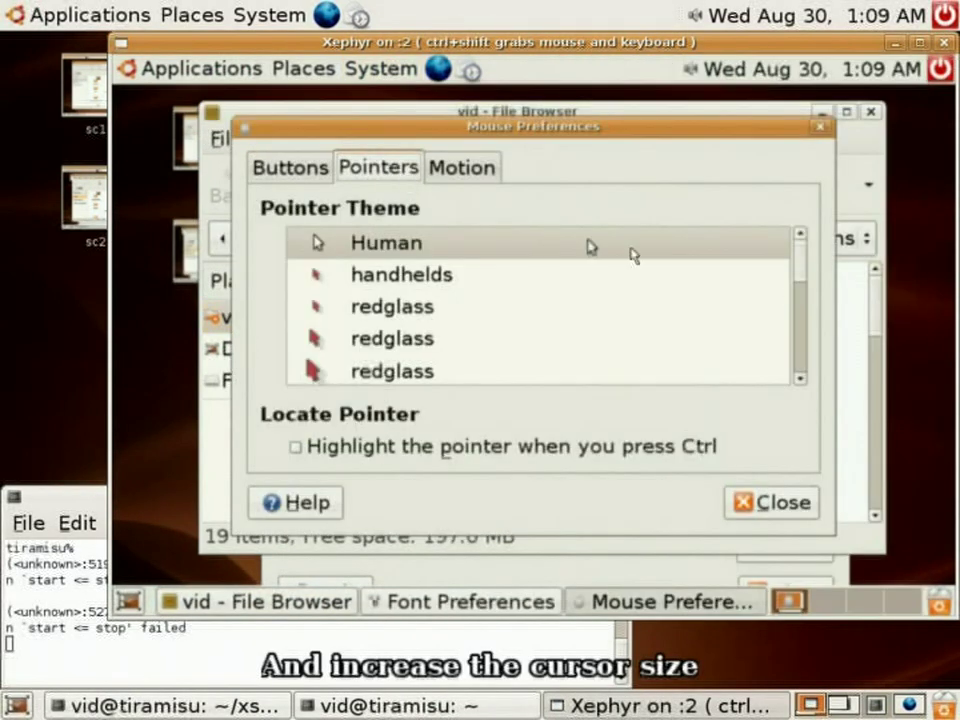
{"action": "left_click_drag", "start_coordinate": [797, 272], "coordinate": [797, 369]}
{"action": "left_click", "coordinate": [486, 315]}
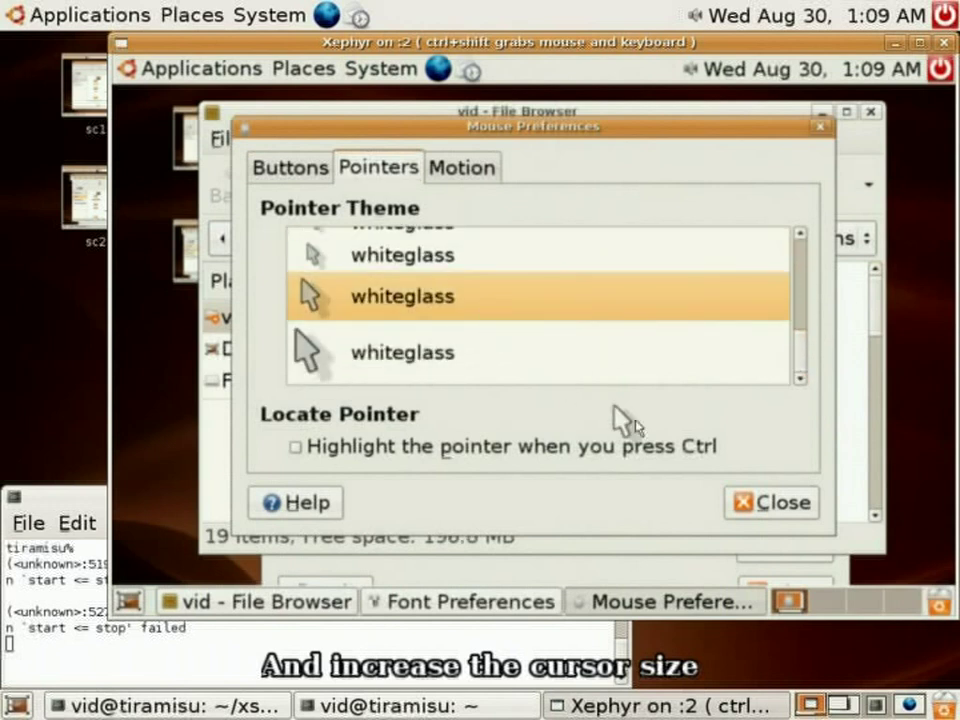
{"action": "left_click", "coordinate": [765, 508]}
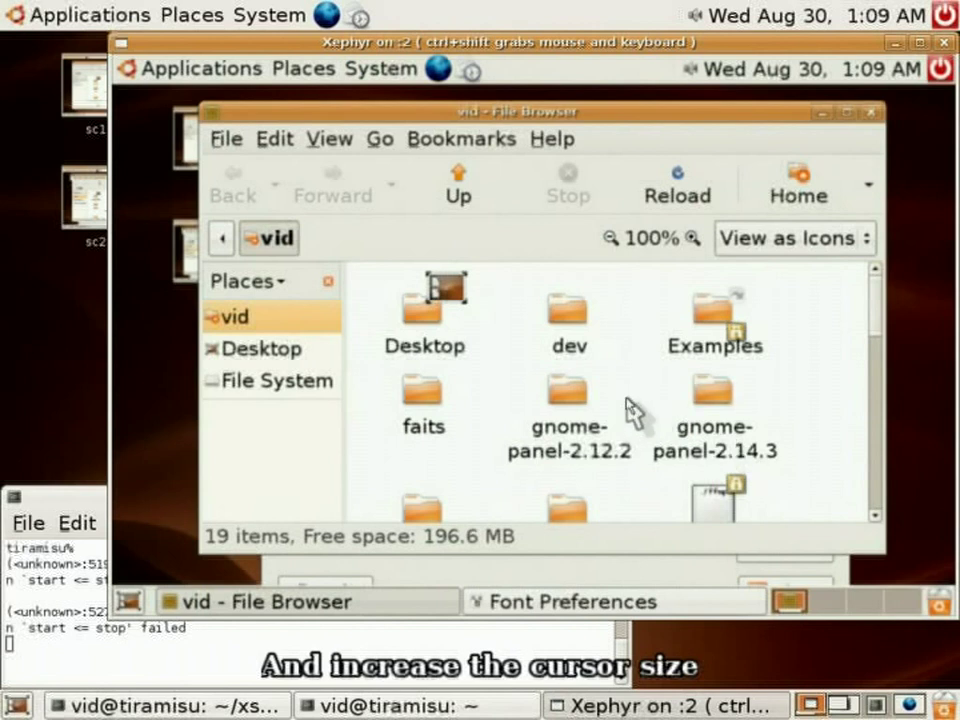
Step: Take a screenshot of the Xephyr window with the enlarged cursor and save it to the Desktop as sc3.png
{"action": "key", "text": "alt+Print"}
{"action": "type", "text": "sc3.png"}
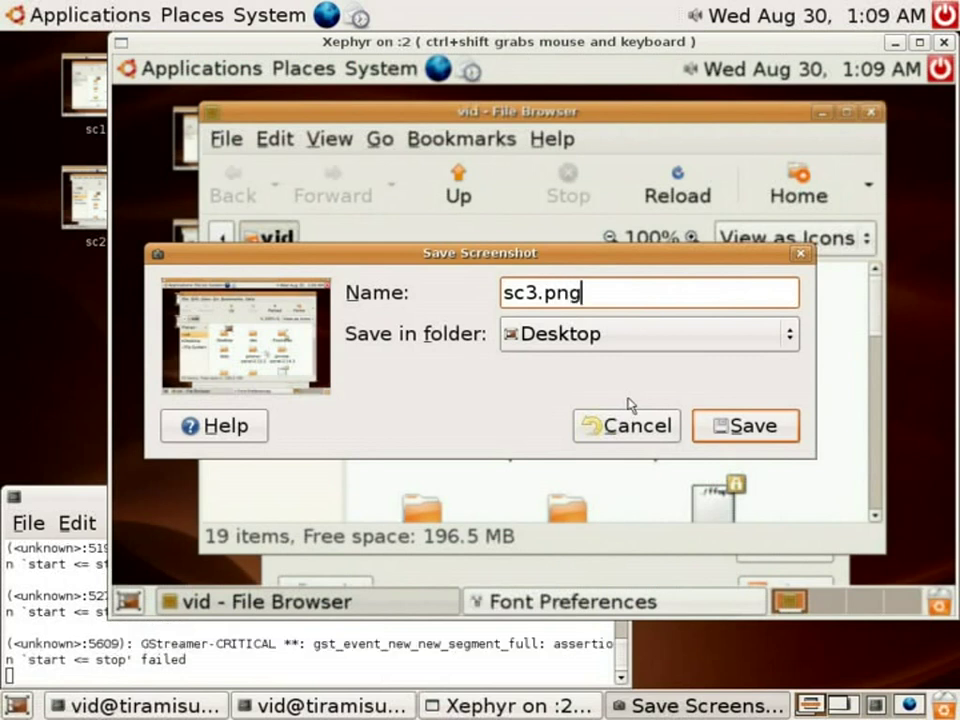
{"action": "key", "text": "Return"}
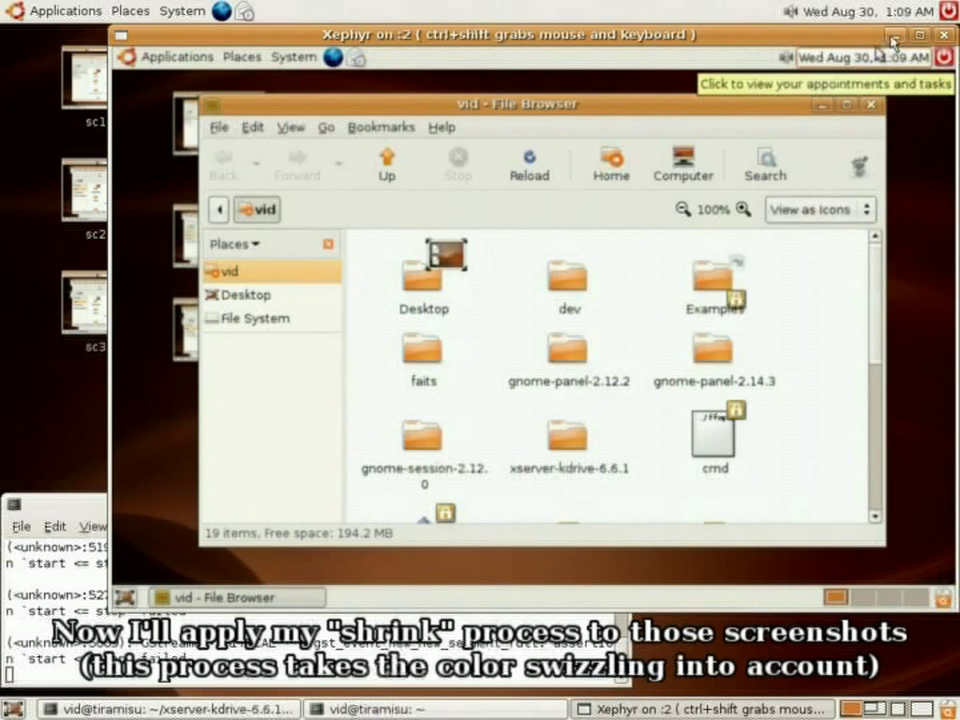
Step: Minimize the Xephyr window and its launching terminal, and bring up a fresh shell prompt in the remaining terminal
{"action": "left_click", "coordinate": [892, 37]}
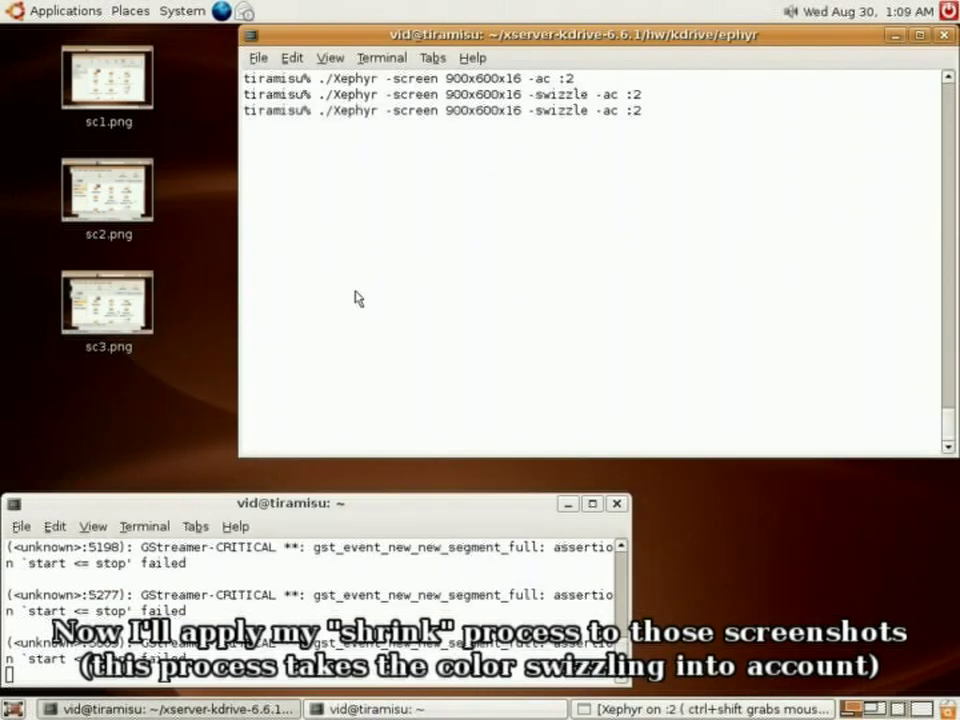
{"action": "left_click", "coordinate": [900, 35]}
{"action": "key", "text": "Return"}
{"action": "key", "text": "Return"}
{"action": "key", "text": "Return"}
{"action": "key", "text": "Return"}
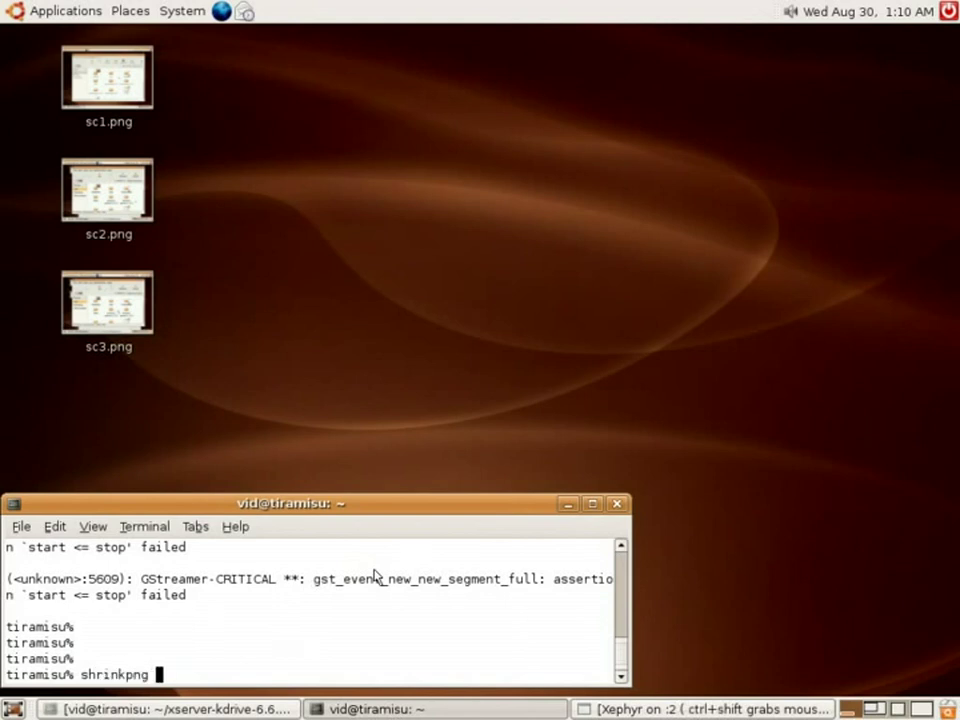
Step: Run shrinkpng on sc1.png in the terminal
{"action": "type", "text": "shrinkpng sc1"}
{"action": "key", "text": "Tab"}
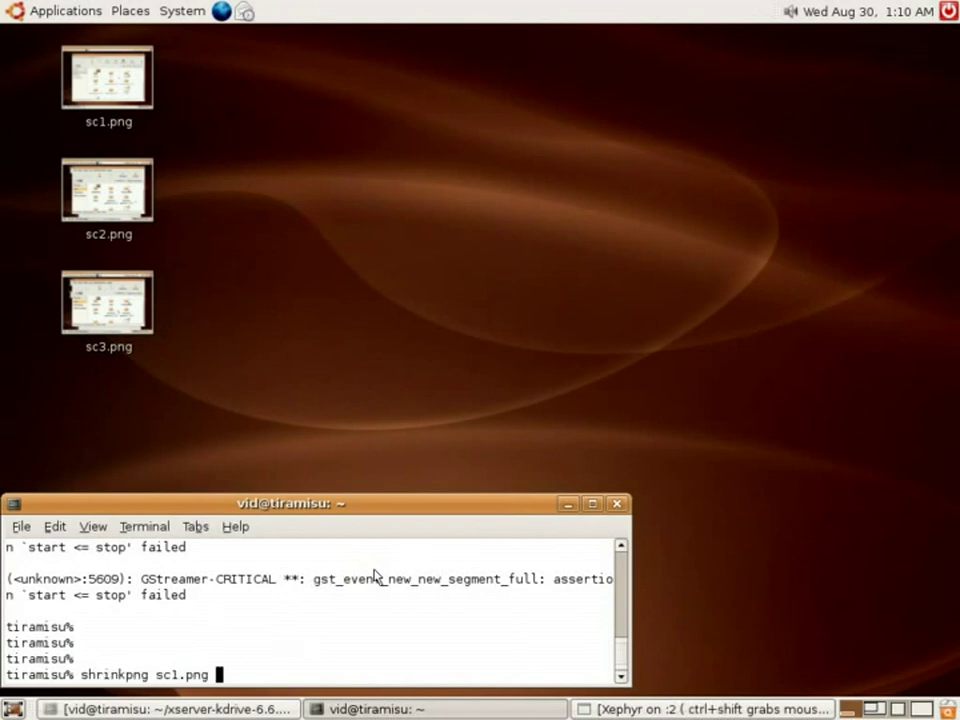
{"action": "key", "text": "Return"}
Step: Repeat the shrinkpng command for sc2.png and for sc3.png
{"action": "key", "text": "Up"}
{"action": "key", "text": "Left"}
{"action": "key", "text": "Left"}
{"action": "key", "text": "Left"}
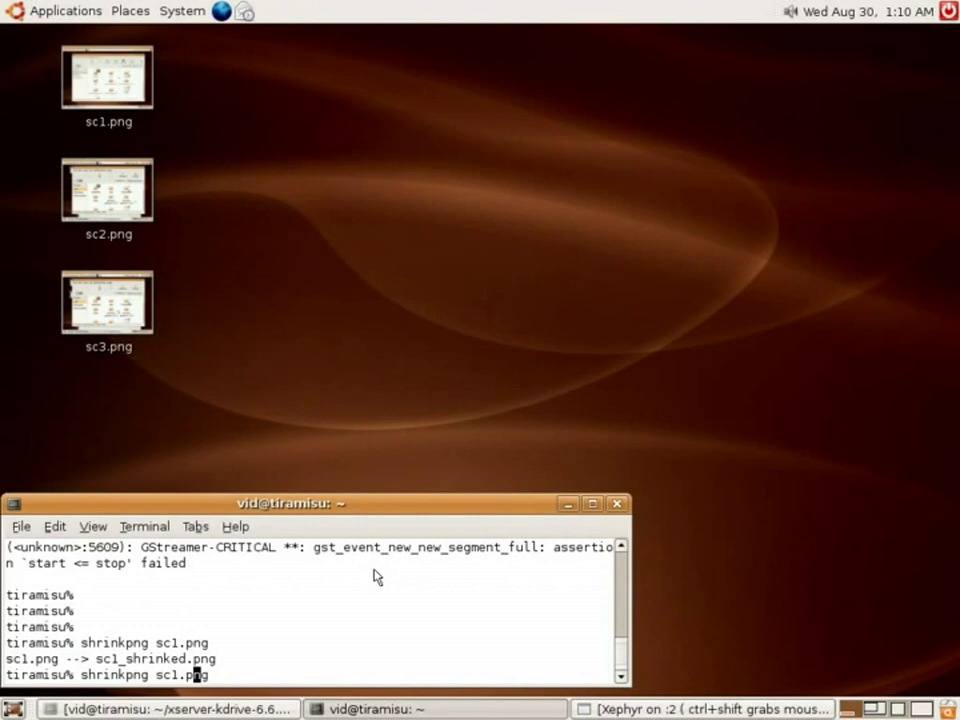
{"action": "key", "text": "BackSpace"}
{"action": "type", "text": "2"}
{"action": "key", "text": "Return"}
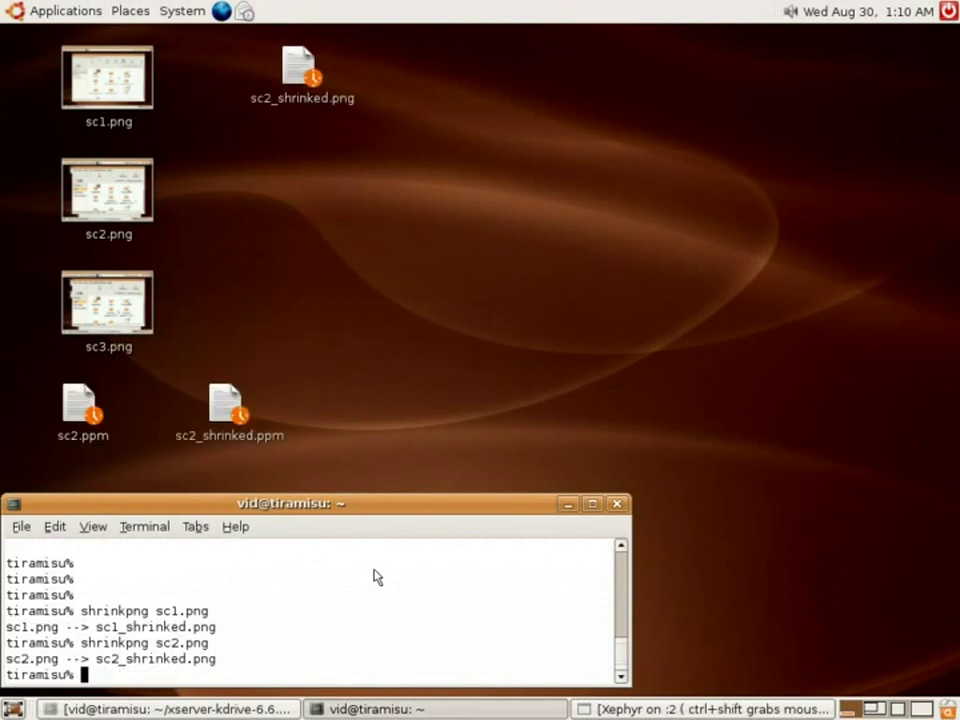
{"action": "key", "text": "Up"}
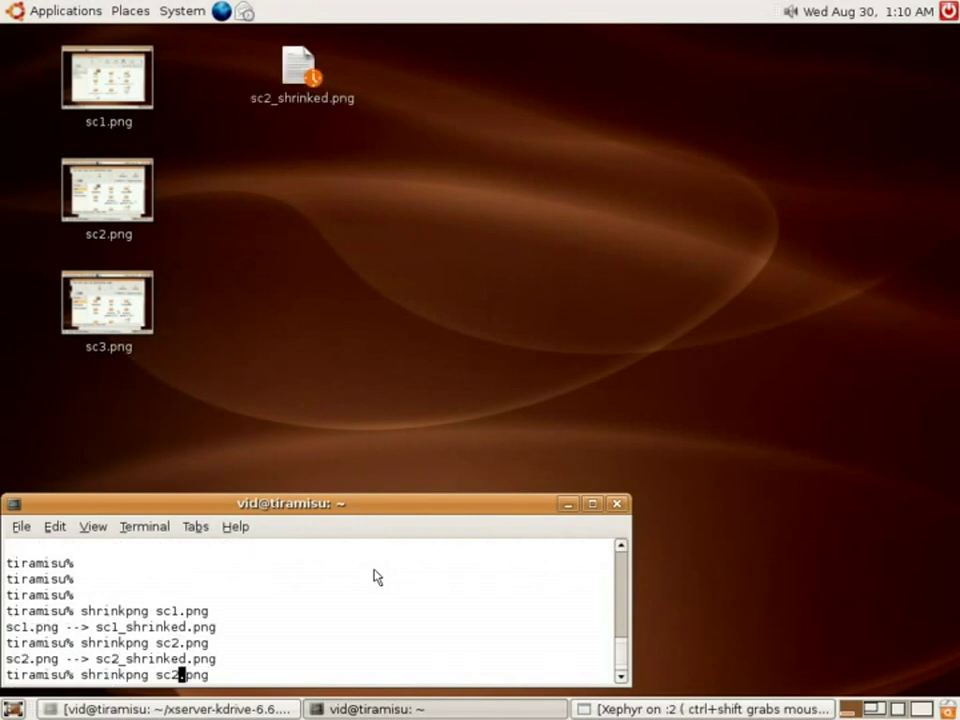
{"action": "key", "text": "BackSpace"}
{"action": "type", "text": "3"}
{"action": "key", "text": "Return"}
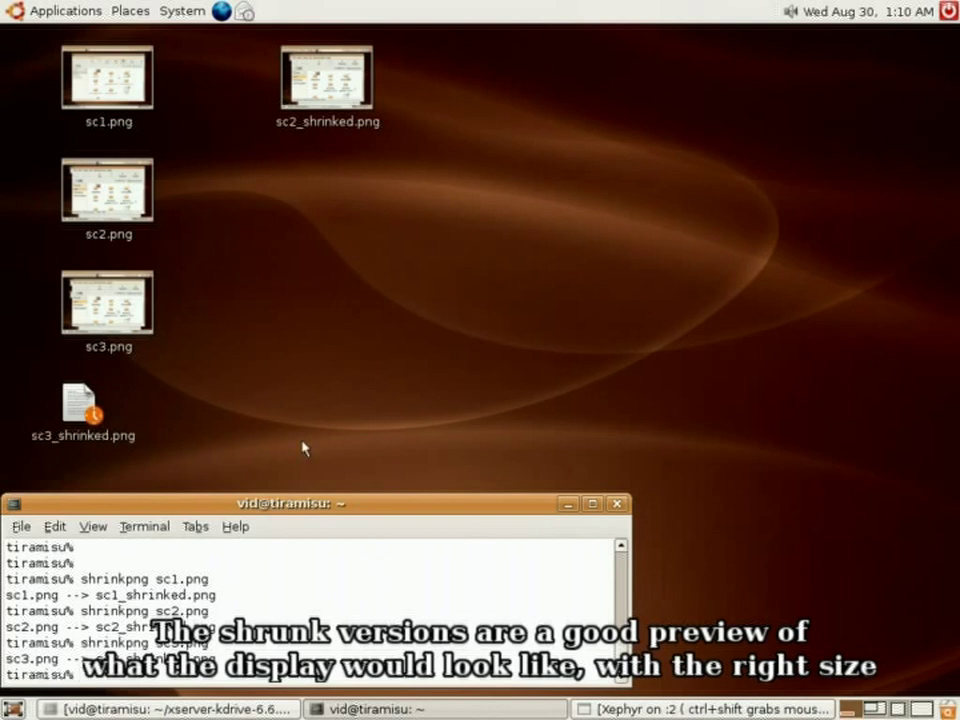
Step: Spread the three shrunk screenshots side by side in the middle of the desktop, moving the terminal window aside to uncover the first one
{"action": "left_click_drag", "start_coordinate": [80, 405], "coordinate": [592, 296]}
{"action": "left_click_drag", "start_coordinate": [332, 96], "coordinate": [453, 302]}
{"action": "left_click_drag", "start_coordinate": [332, 508], "coordinate": [534, 501]}
{"action": "left_click_drag", "start_coordinate": [120, 588], "coordinate": [309, 288]}
Step: View sc1.png and its shrunk version sc1_shrinked.png one after the other, closing each image
{"action": "double_click", "coordinate": [120, 81]}
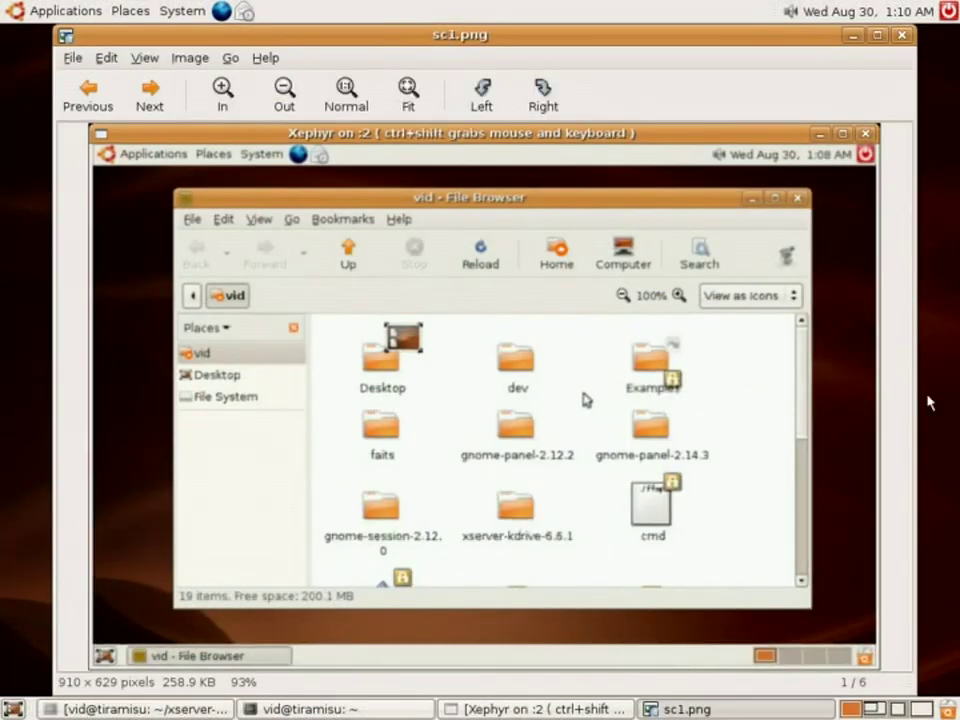
{"action": "key", "text": "ctrl+w"}
{"action": "double_click", "coordinate": [323, 311]}
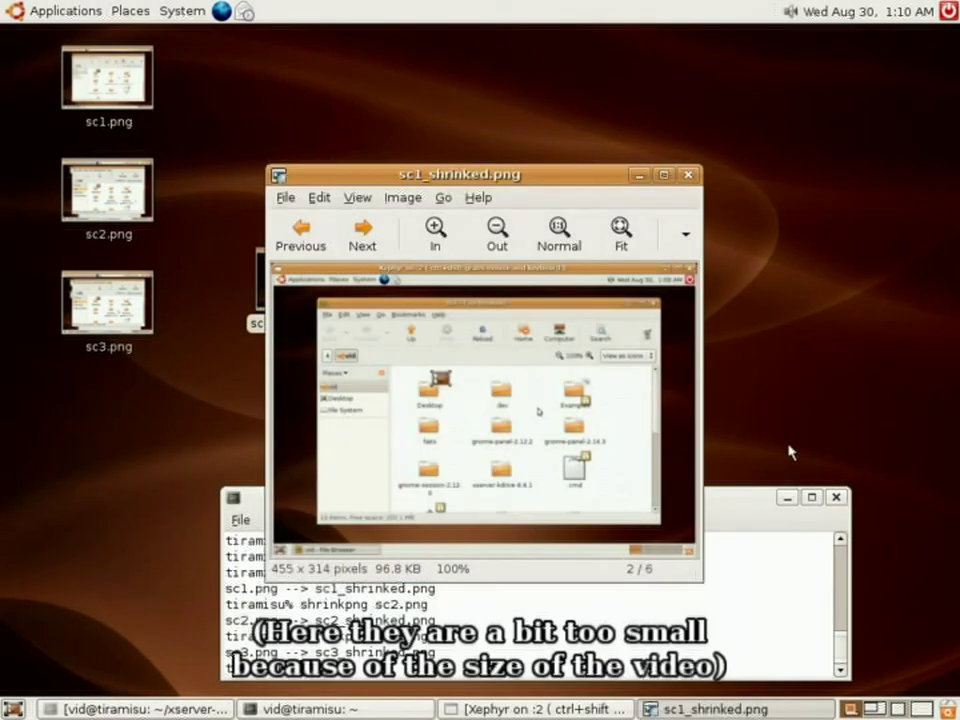
{"action": "key", "text": "ctrl+w"}
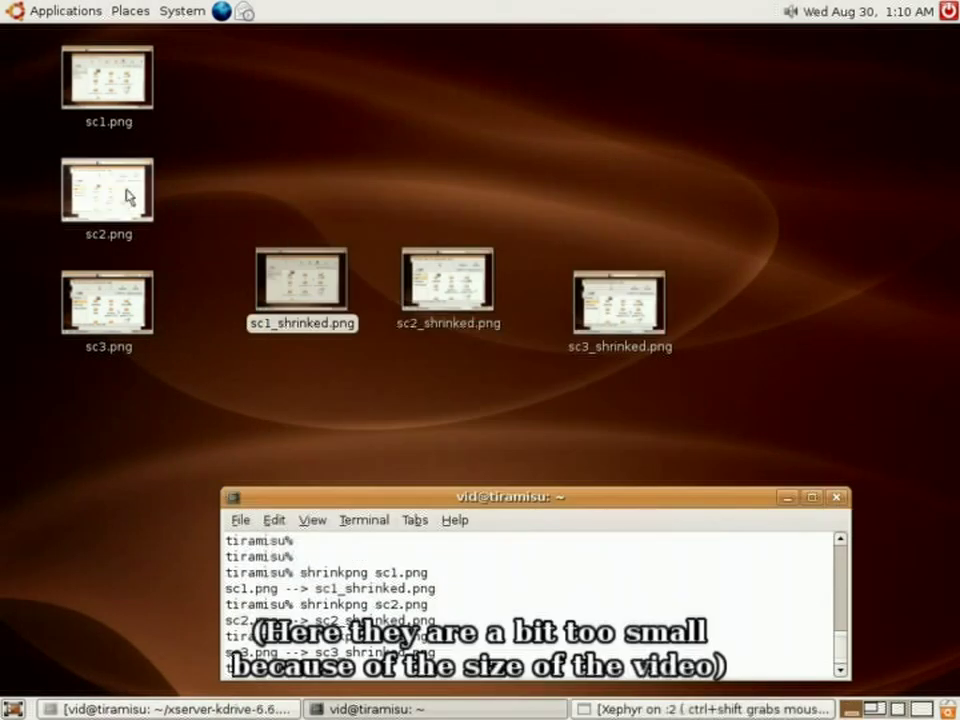
Step: Compare the larger-font screenshot sc2.png with sc2_shrinked.png, closing each image after viewing it
{"action": "left_click", "coordinate": [118, 194]}
{"action": "double_click", "coordinate": [118, 194]}
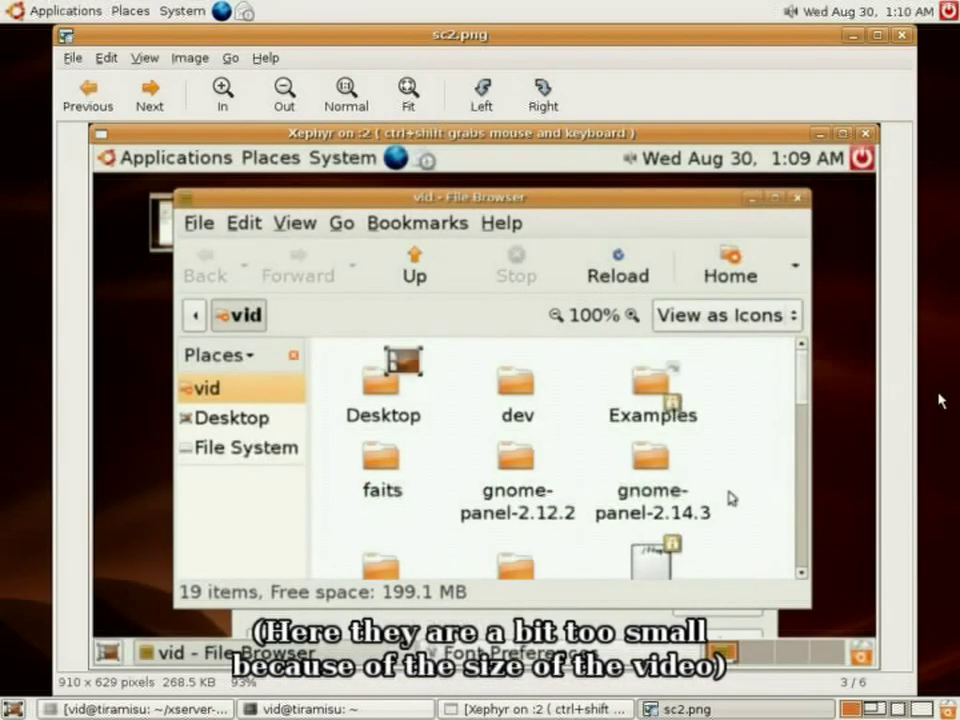
{"action": "key", "text": "ctrl+w"}
{"action": "double_click", "coordinate": [447, 285]}
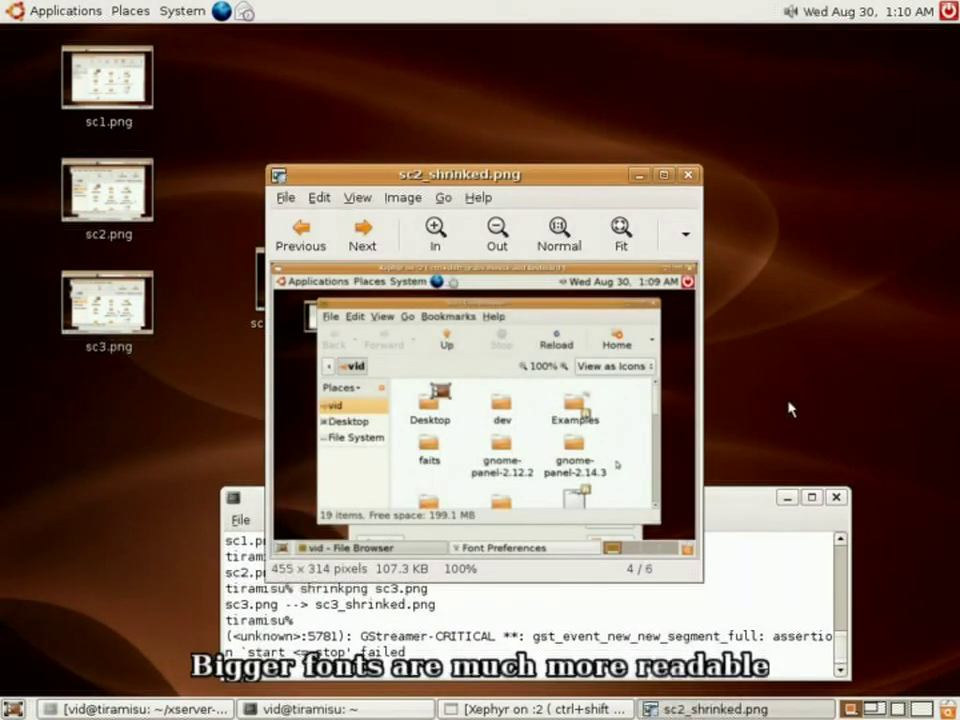
{"action": "key", "text": "ctrl+w"}
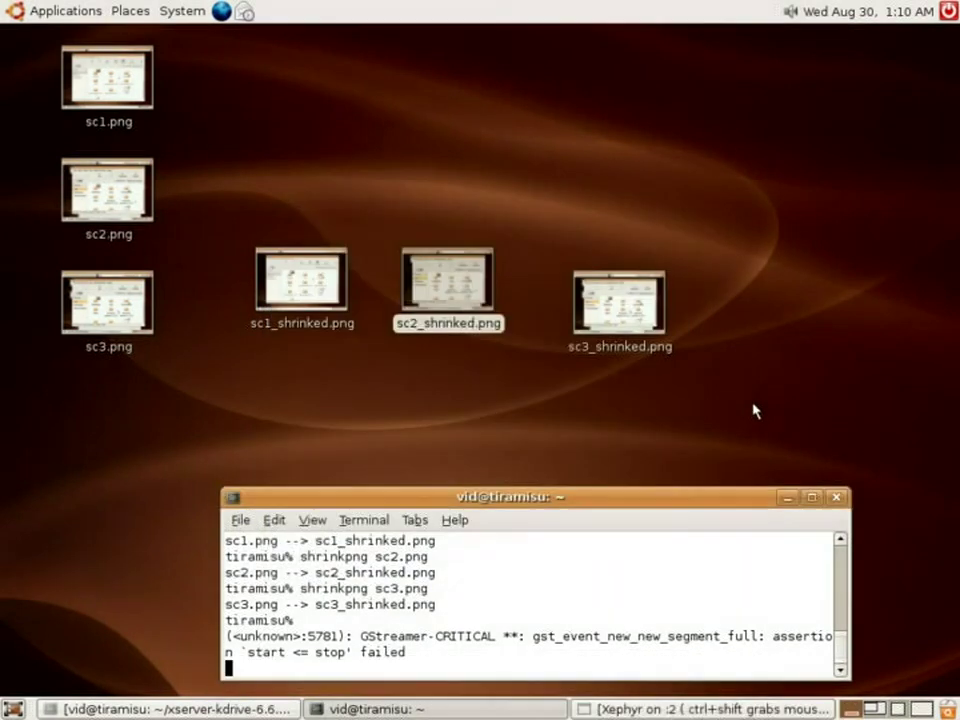
Step: Minimize the terminal and compare the pointer size in sc3.png and sc3_shrinked.png, closing each image
{"action": "left_click", "coordinate": [787, 498]}
{"action": "double_click", "coordinate": [77, 318]}
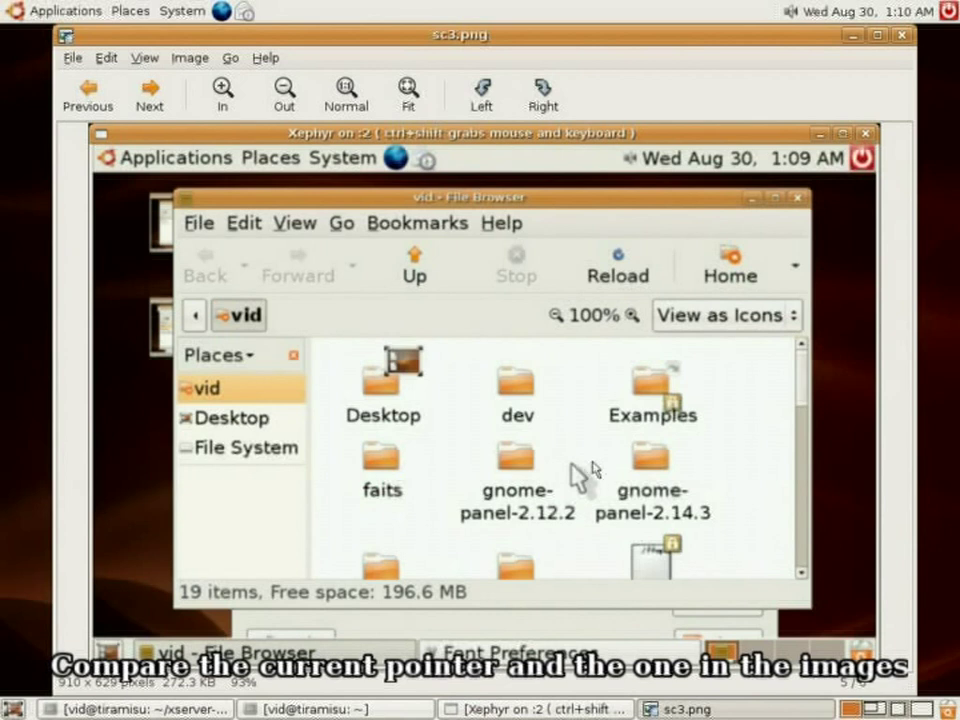
{"action": "key", "text": "ctrl+w"}
{"action": "double_click", "coordinate": [621, 330]}
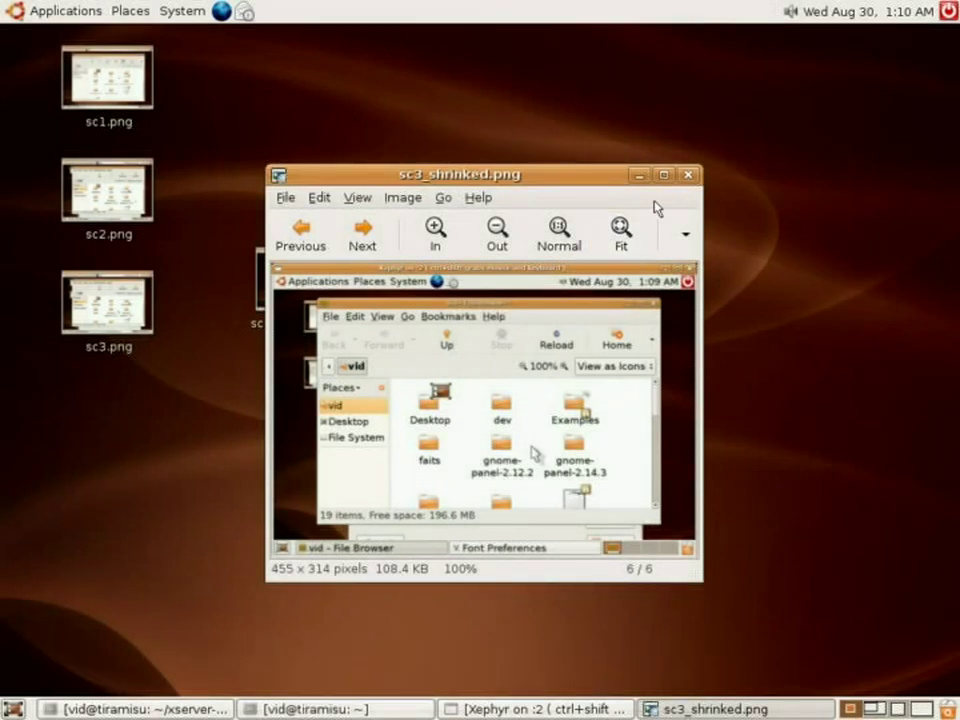
{"action": "left_click", "coordinate": [690, 177]}
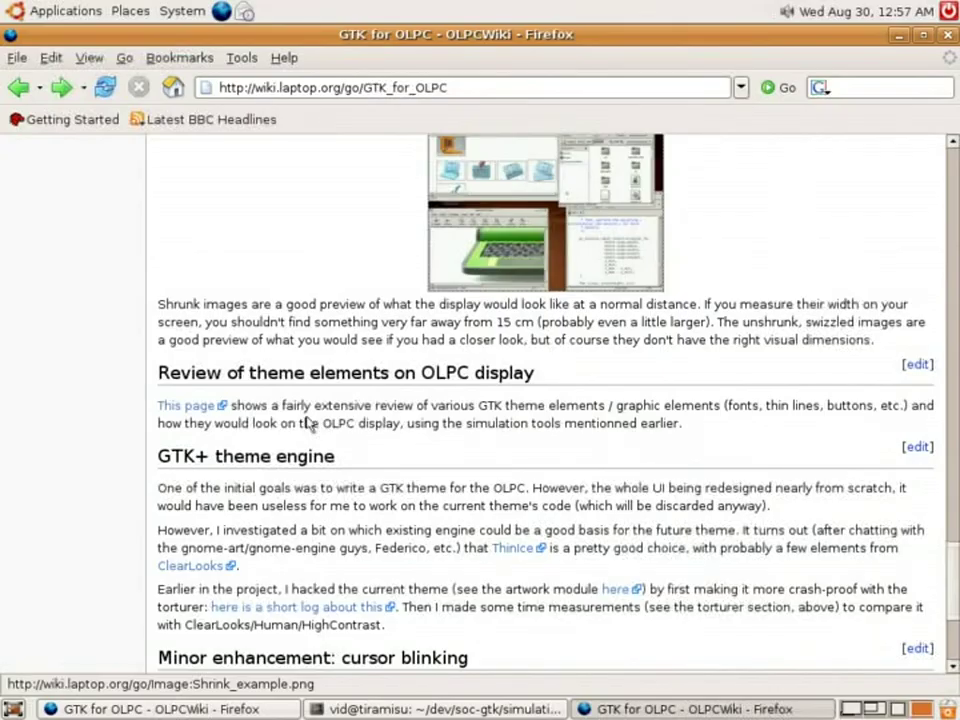
Step: In Firefox, open the wiki's linked review of theme elements and examine its color-swizzling background and font readability examples
{"action": "left_click", "coordinate": [187, 406]}
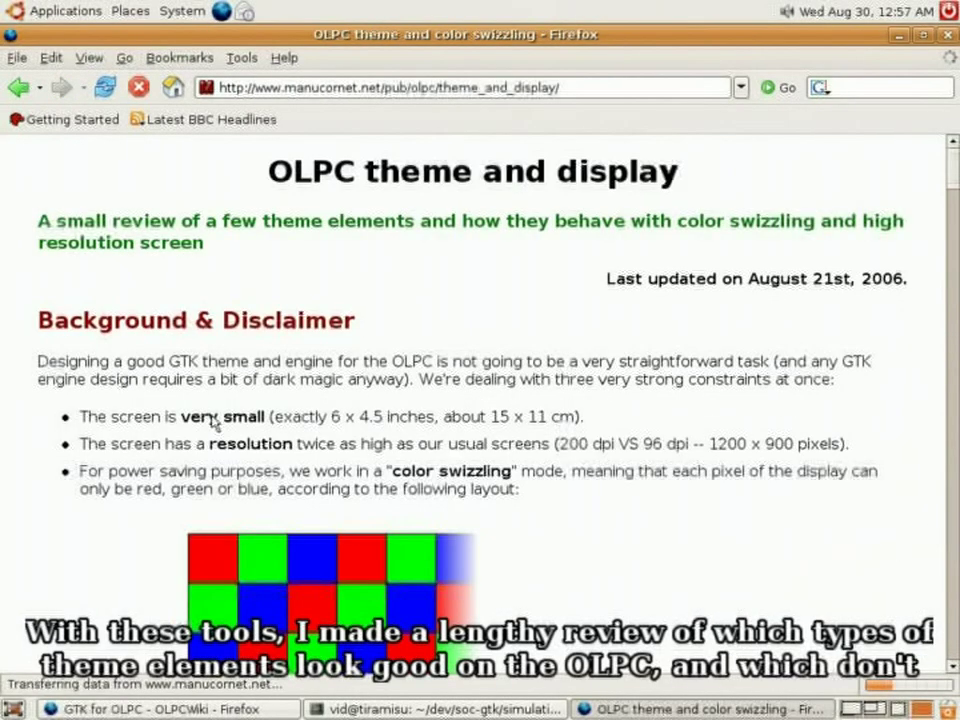
{"action": "scroll", "coordinate": [561, 386], "scroll_direction": "down", "scroll_amount": 20}
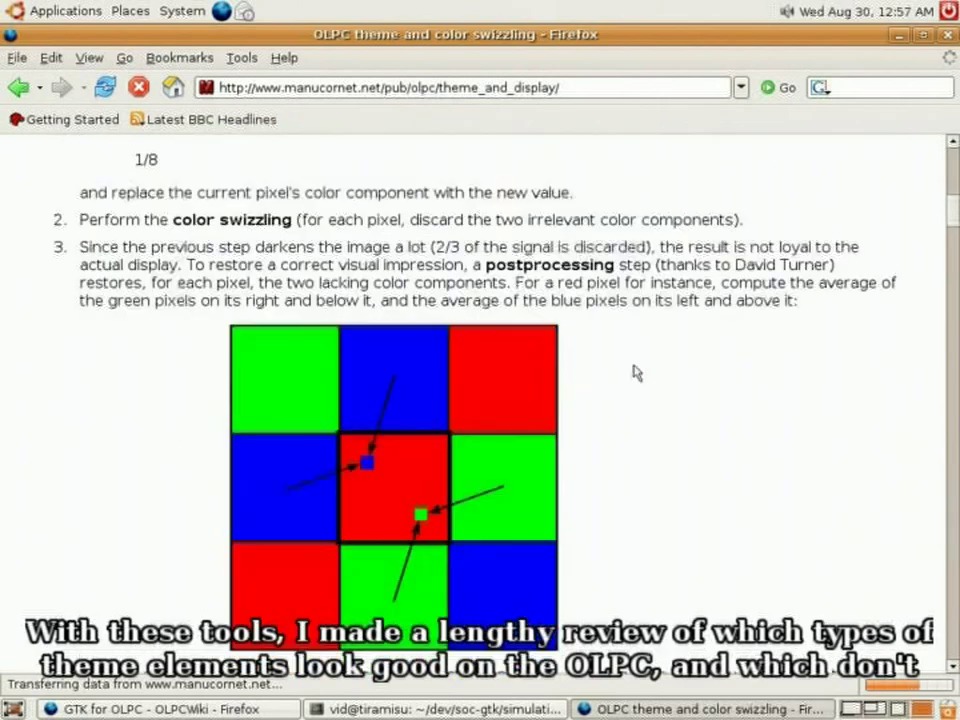
{"action": "scroll", "coordinate": [697, 373], "scroll_direction": "down", "scroll_amount": 18}
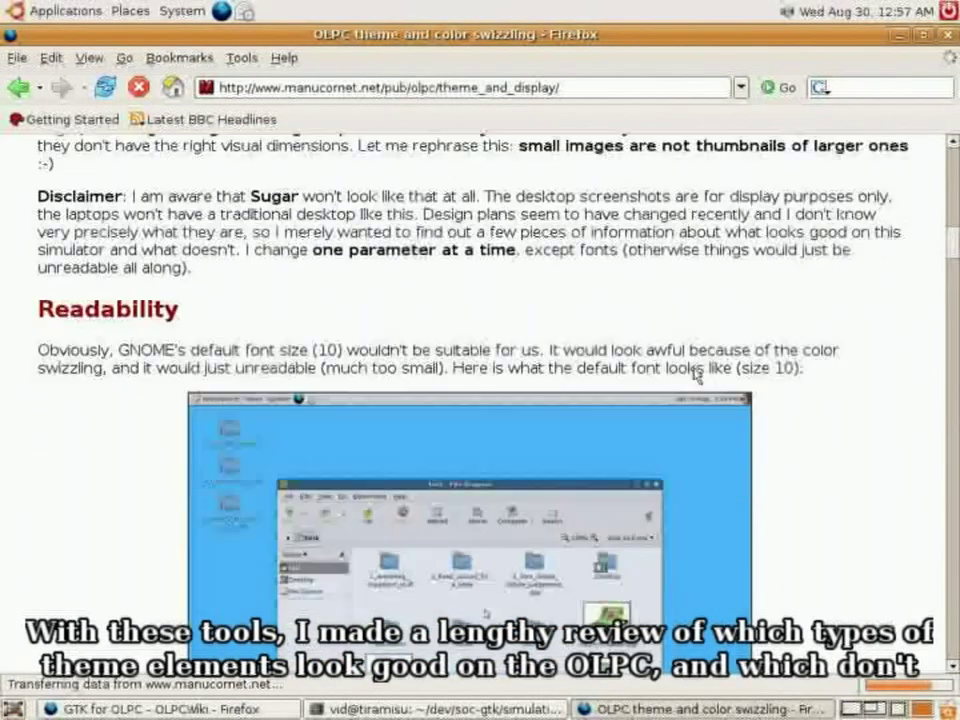
{"action": "scroll", "coordinate": [710, 376], "scroll_direction": "down", "scroll_amount": 4}
{"action": "scroll", "coordinate": [773, 376], "scroll_direction": "down", "scroll_amount": 1}
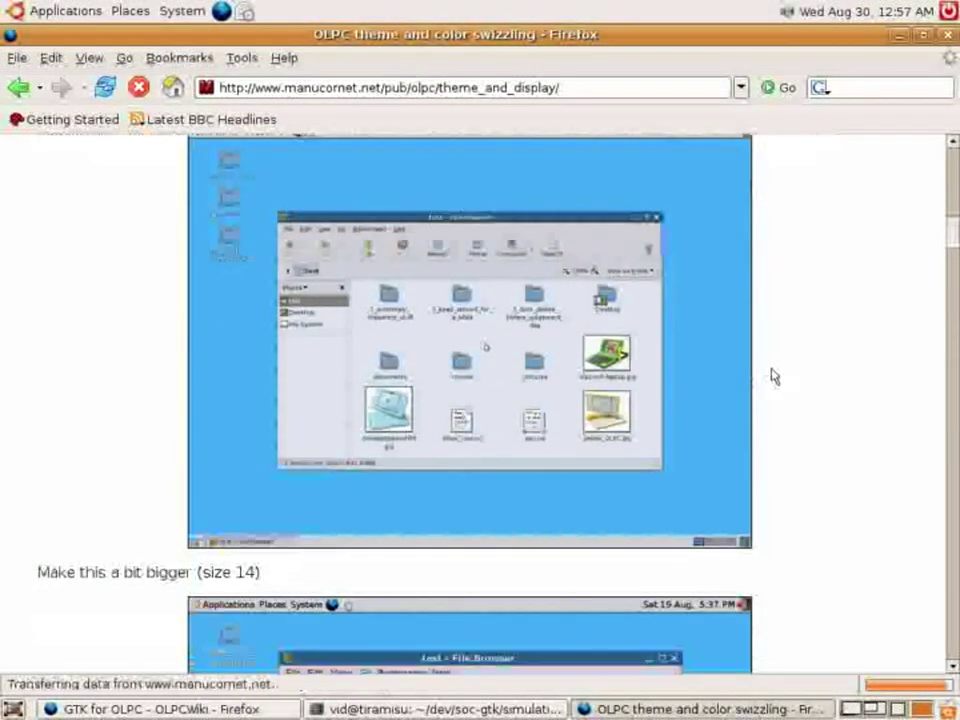
{"action": "scroll", "coordinate": [773, 376], "scroll_direction": "down", "scroll_amount": 15}
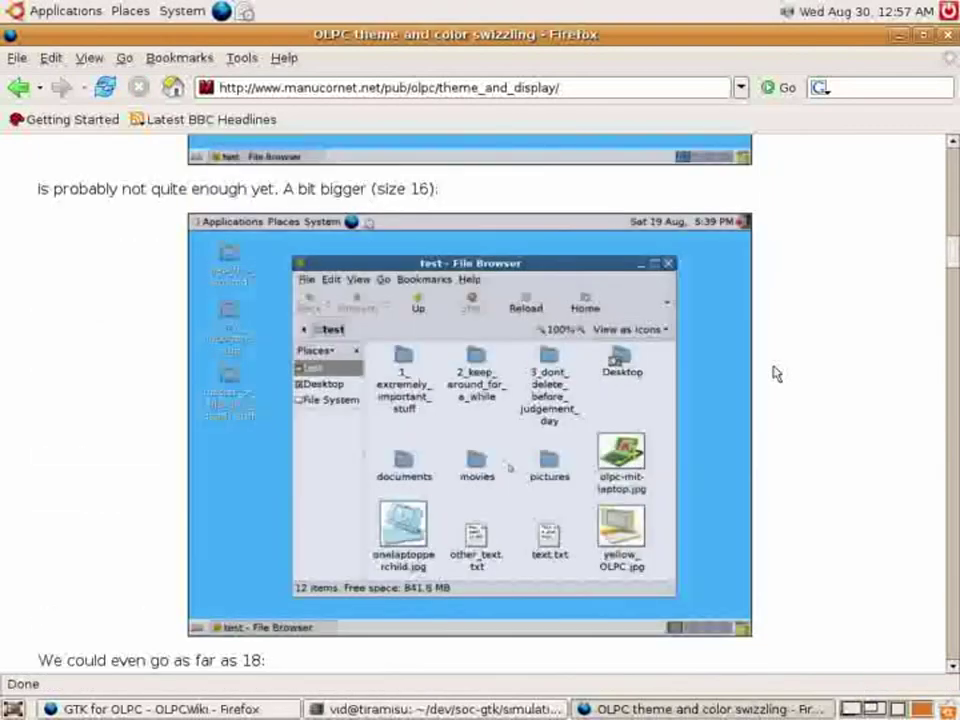
{"action": "scroll", "coordinate": [773, 374], "scroll_direction": "down", "scroll_amount": 14}
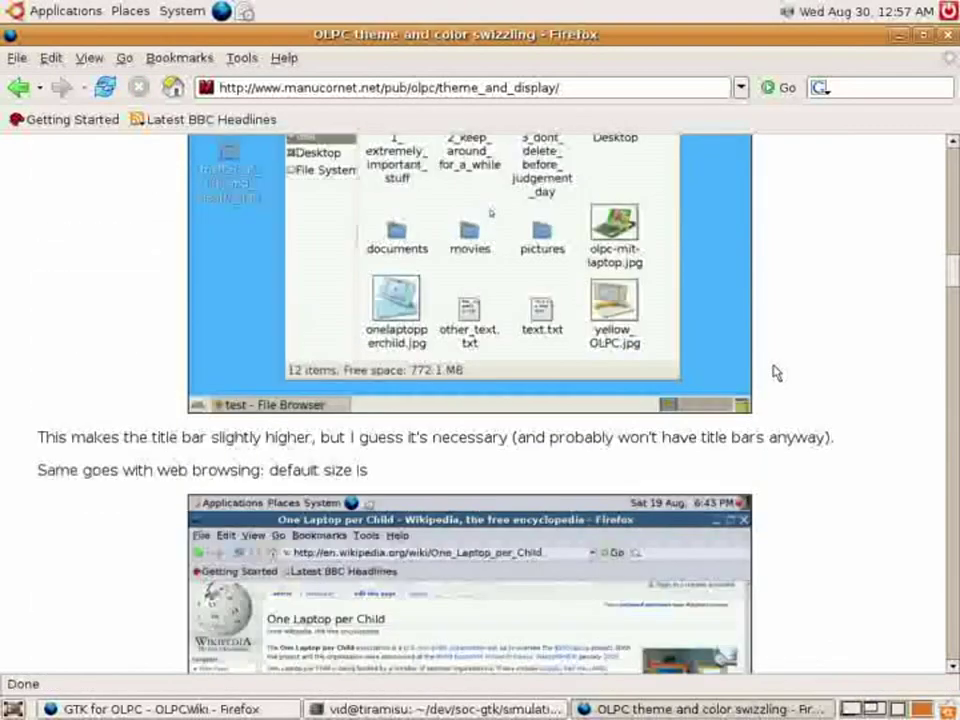
Step: Examine the review's thin line, window border and button examples, and return to the GTK for OLPC wiki page
{"action": "scroll", "coordinate": [775, 373], "scroll_direction": "down", "scroll_amount": 15}
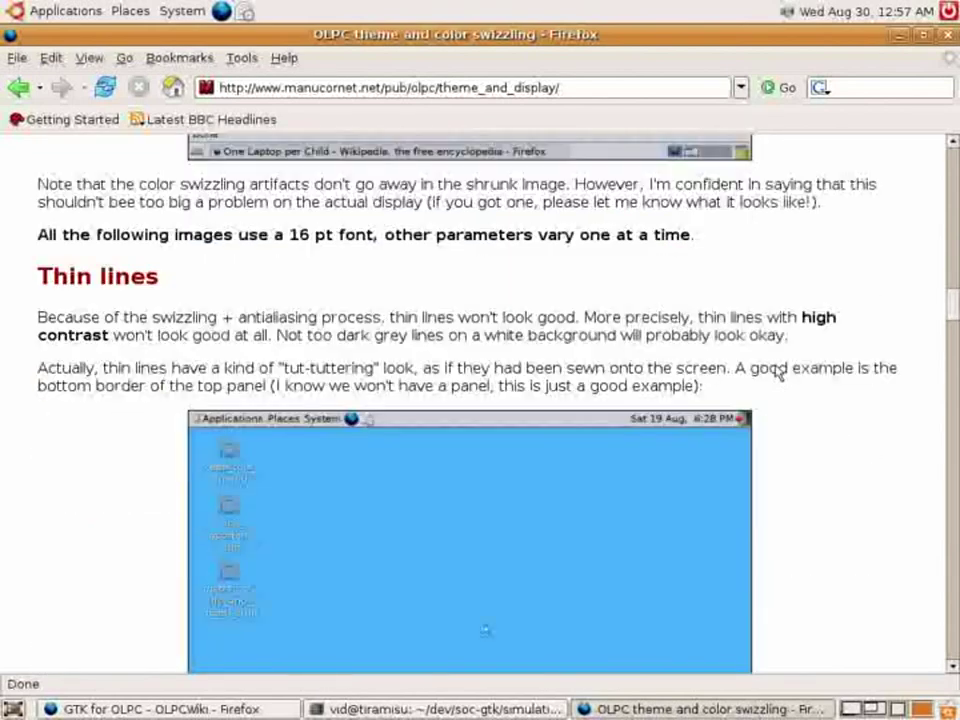
{"action": "scroll", "coordinate": [778, 373], "scroll_direction": "down", "scroll_amount": 15}
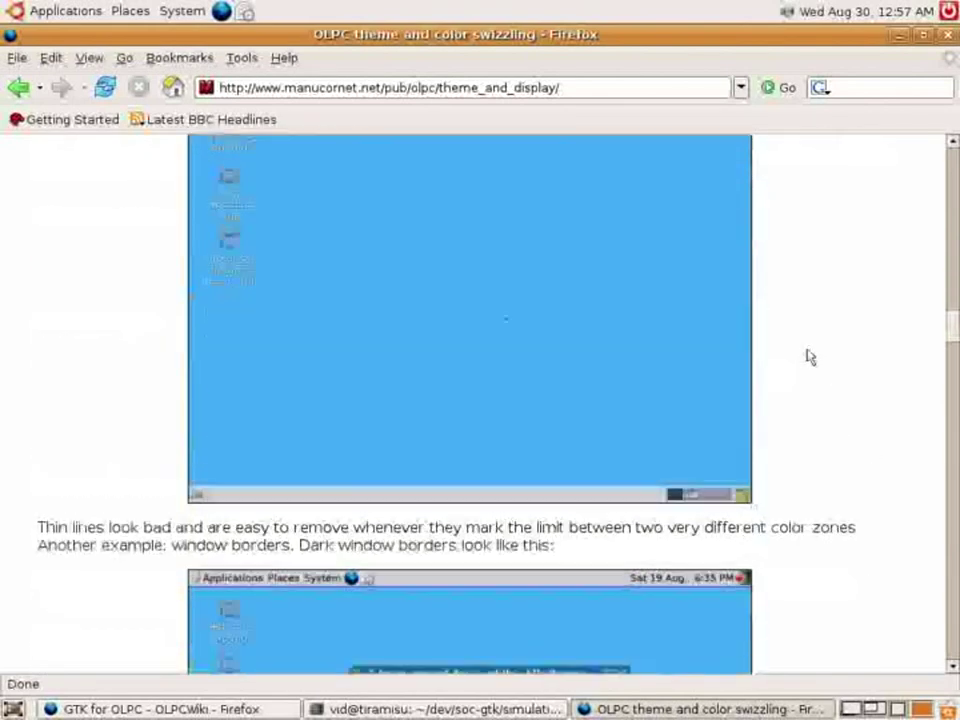
{"action": "scroll", "coordinate": [810, 357], "scroll_direction": "down", "scroll_amount": 10}
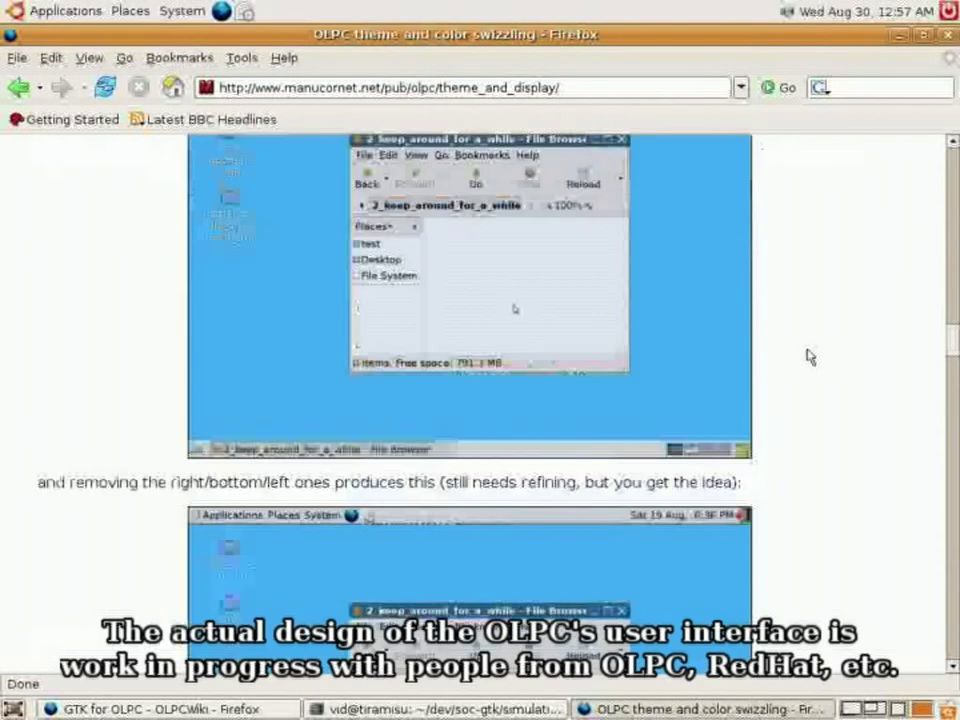
{"action": "scroll", "coordinate": [810, 357], "scroll_direction": "down", "scroll_amount": 5}
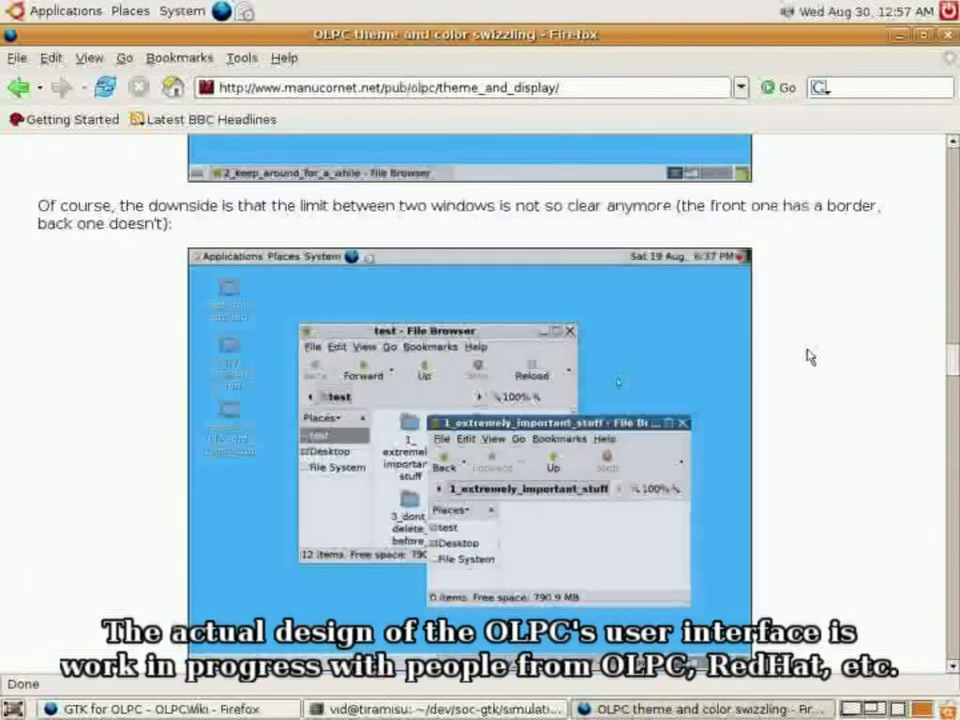
{"action": "scroll", "coordinate": [810, 357], "scroll_direction": "down", "scroll_amount": 8}
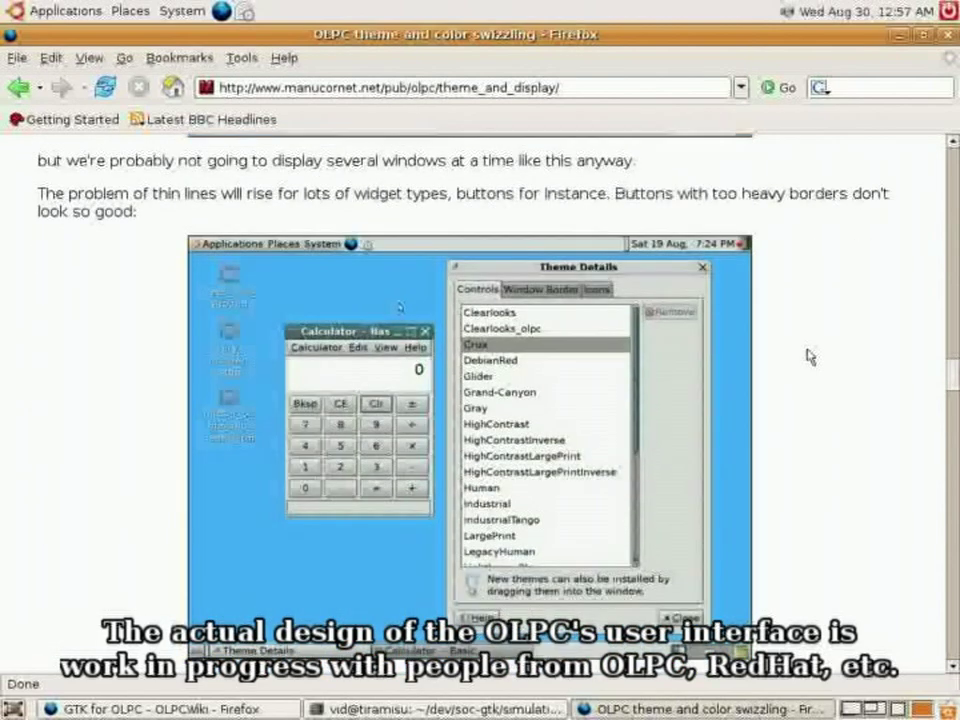
{"action": "scroll", "coordinate": [810, 357], "scroll_direction": "down", "scroll_amount": 15}
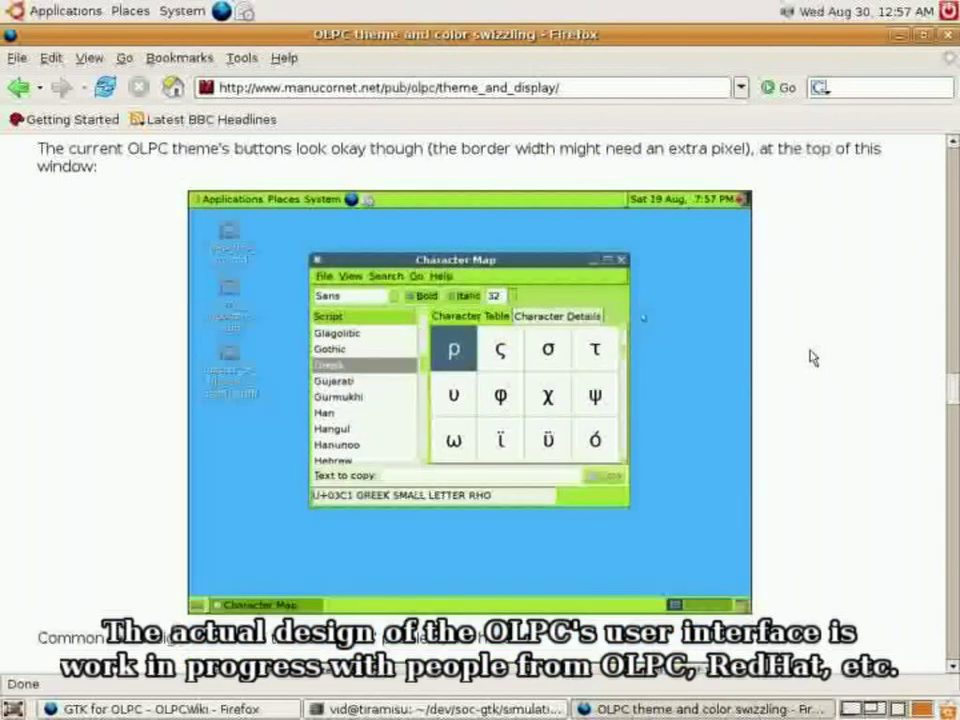
{"action": "left_click", "coordinate": [18, 87]}
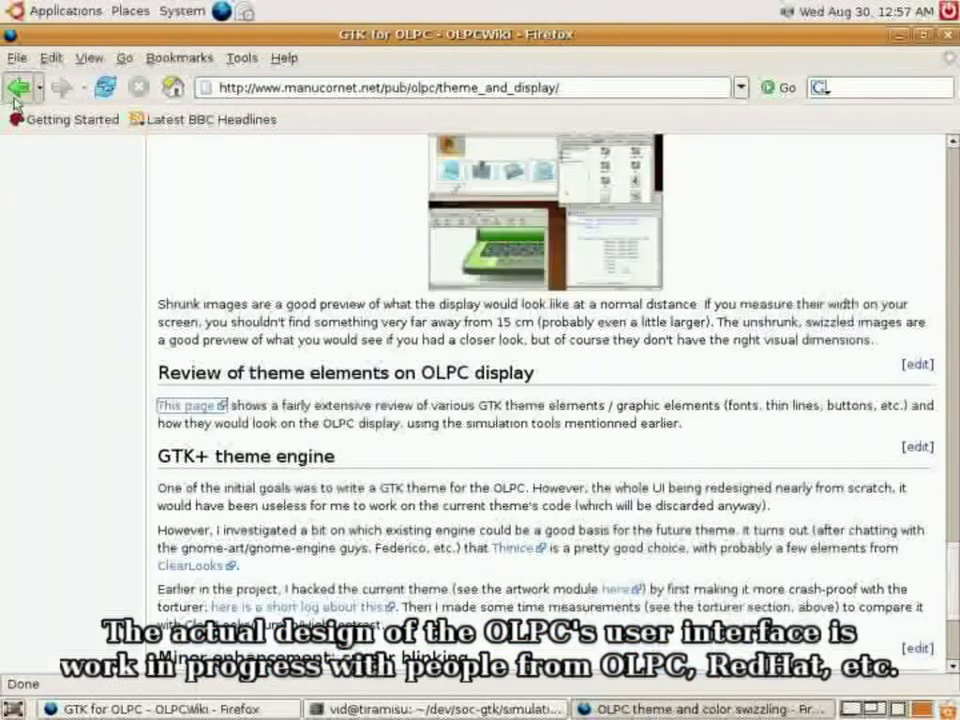